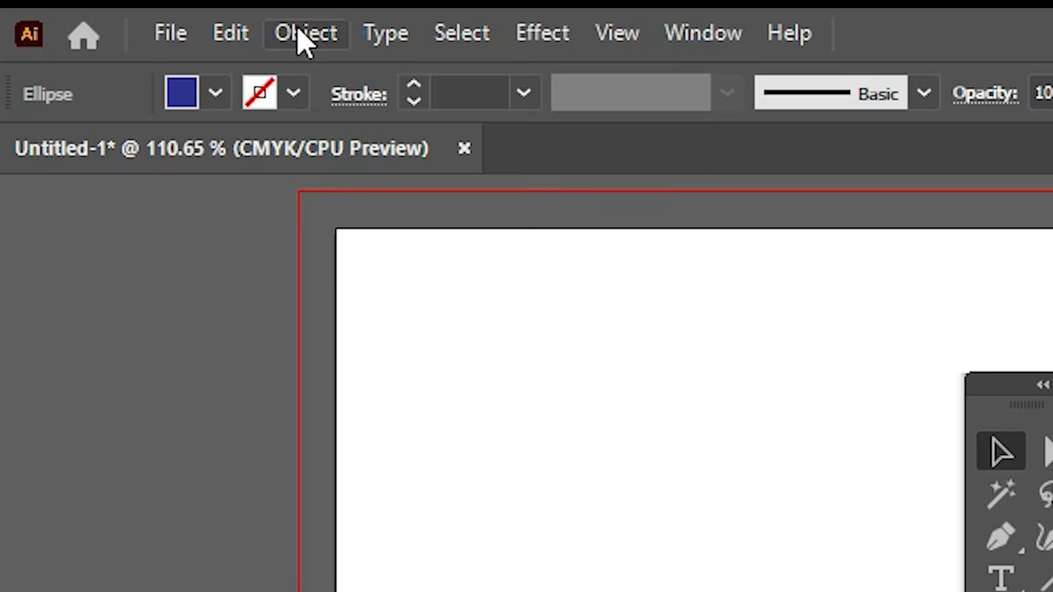
Step: Lock the blue circle and move the orange circle out from beneath it, up and to the right
mouse_move(444, 294)
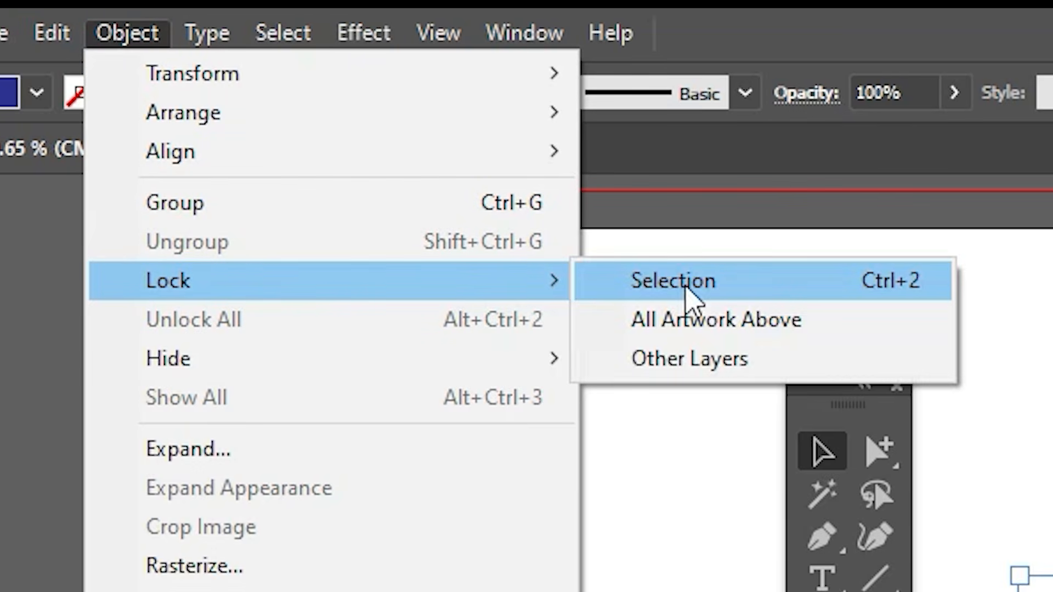
click(685, 289)
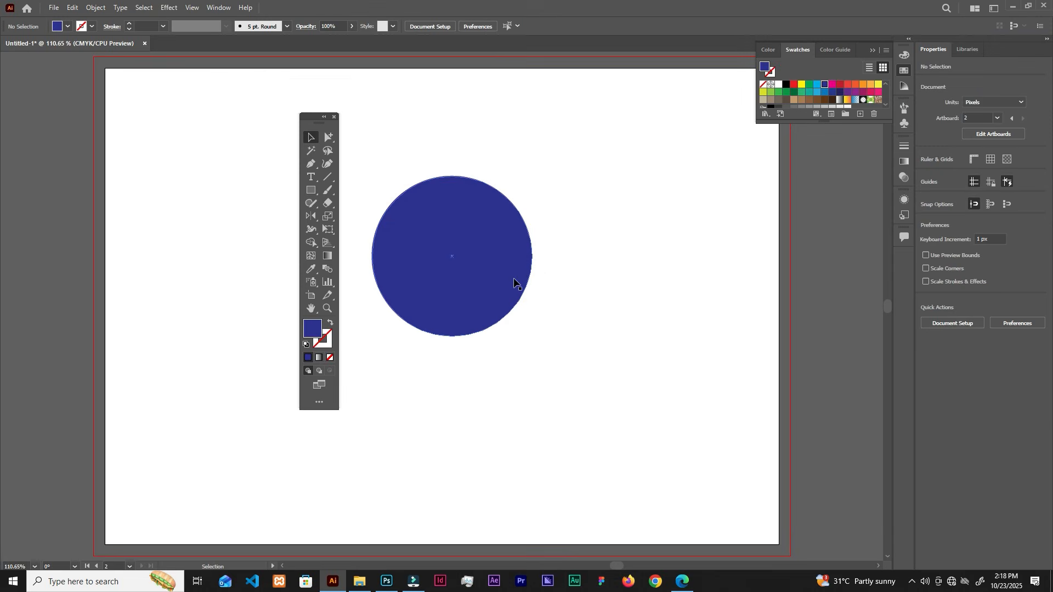
key(ctrl+alt+2)
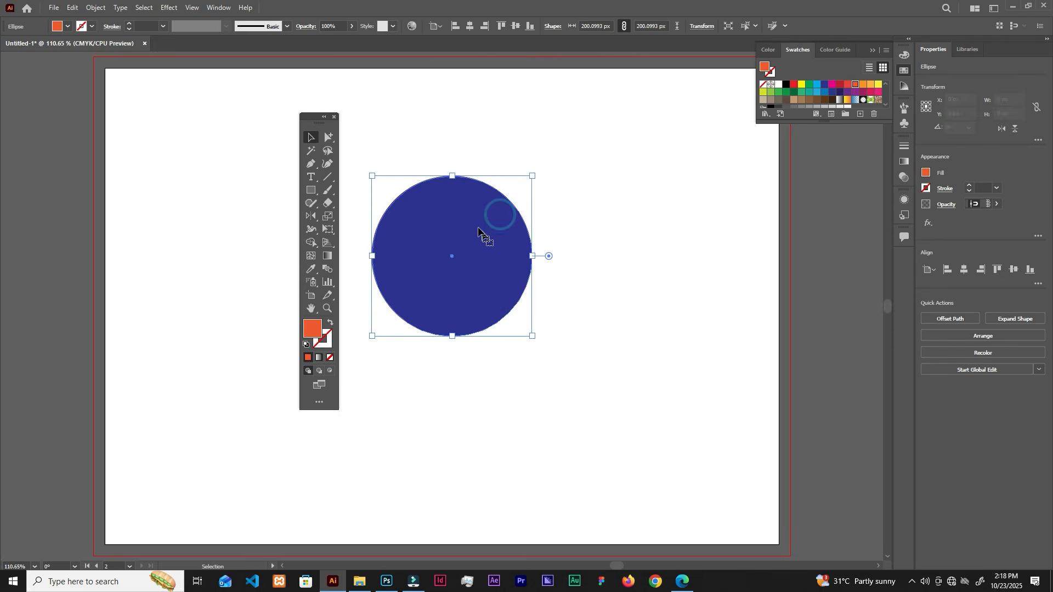
drag(475, 220, 577, 213)
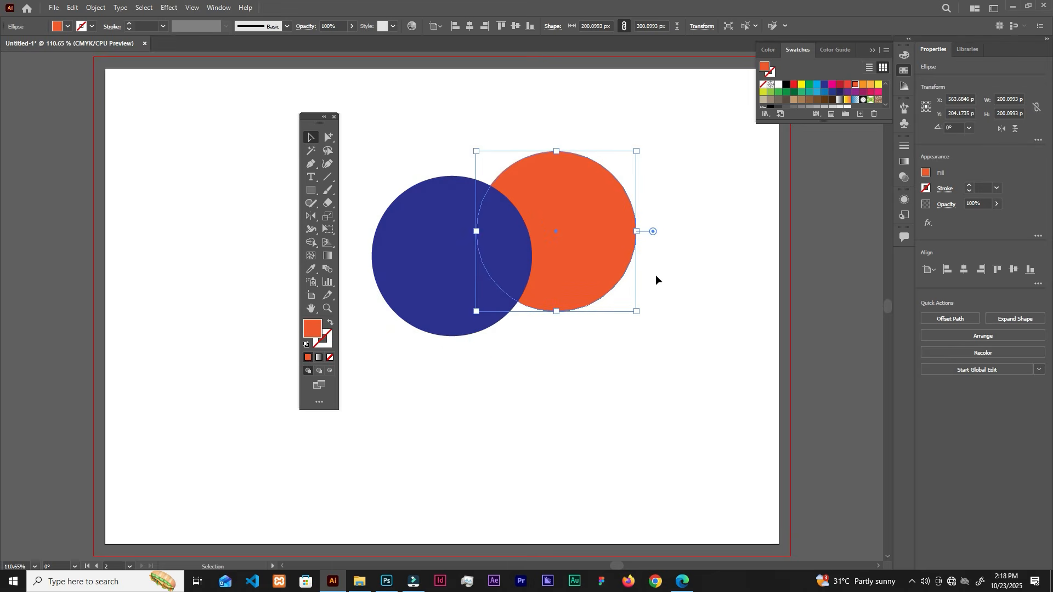
click(633, 262)
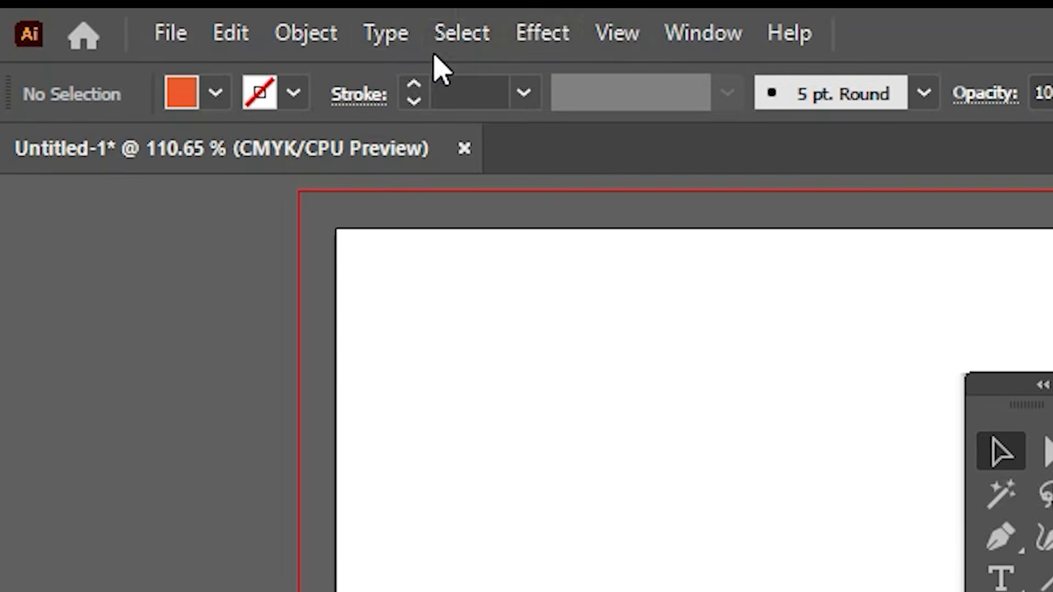
Step: Unlock all objects and select the blue circle
click(98, 15)
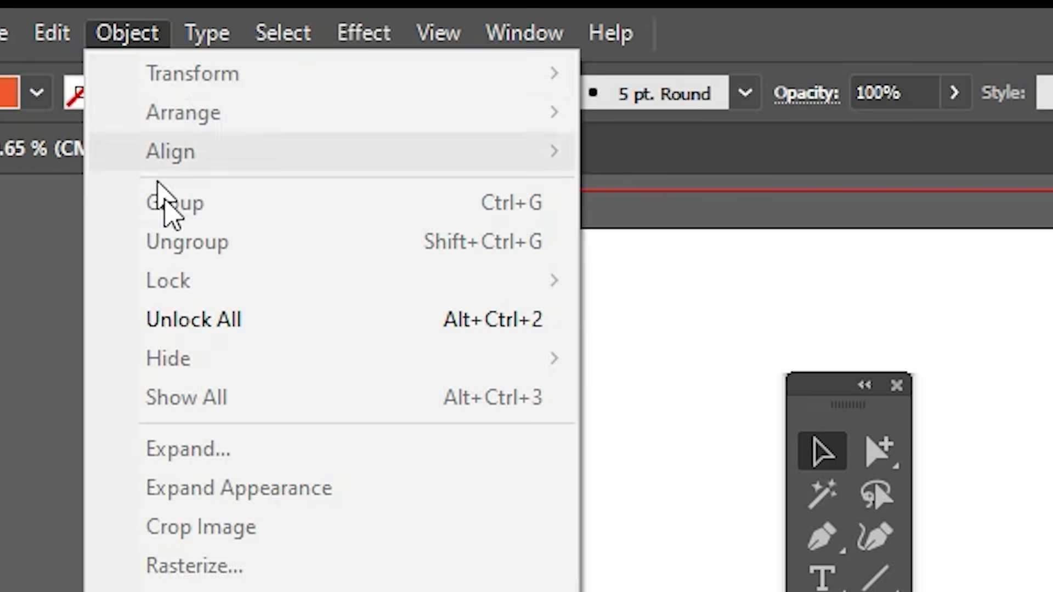
click(383, 317)
click(470, 270)
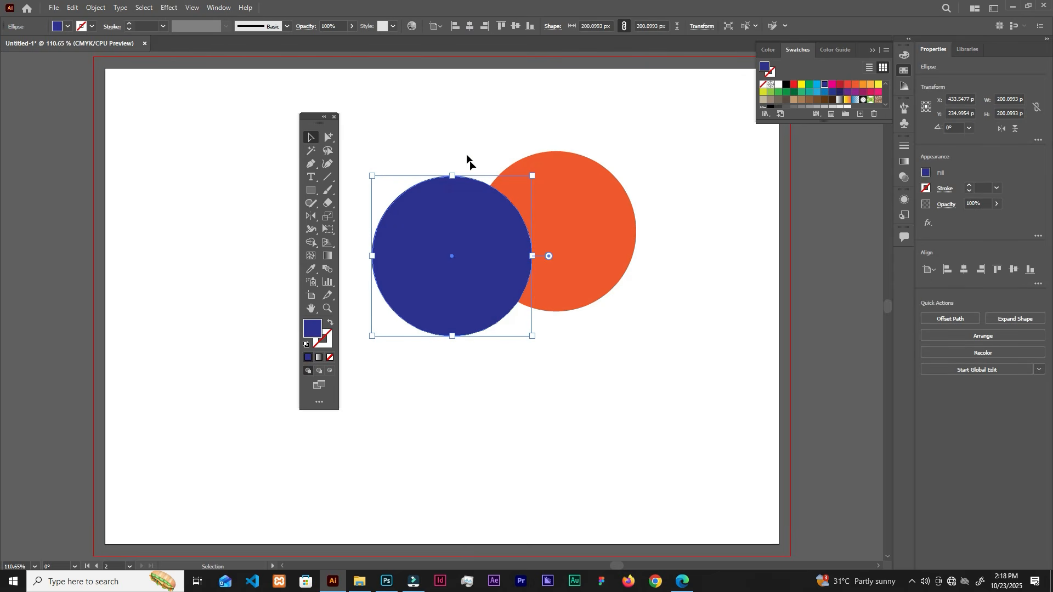
Step: Step back through the recent moves and redo the orange circle's placement behind the blue circle's lower-right edge
key(a)
key(v)
key(a)
click(551, 319)
key(ctrl+z)
key(ctrl+z)
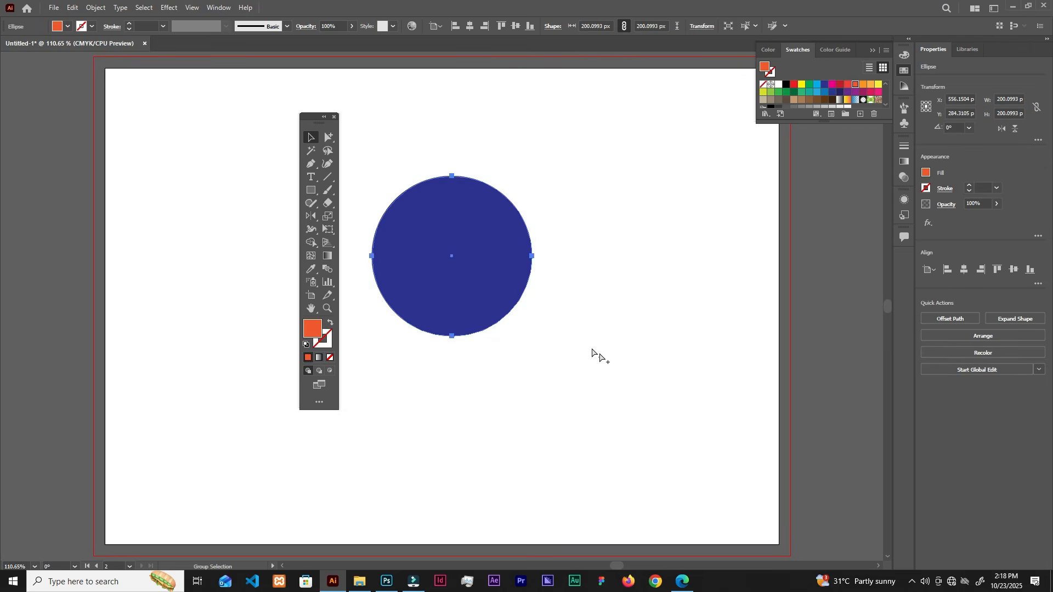
key(ctrl+shift+z)
click(541, 165)
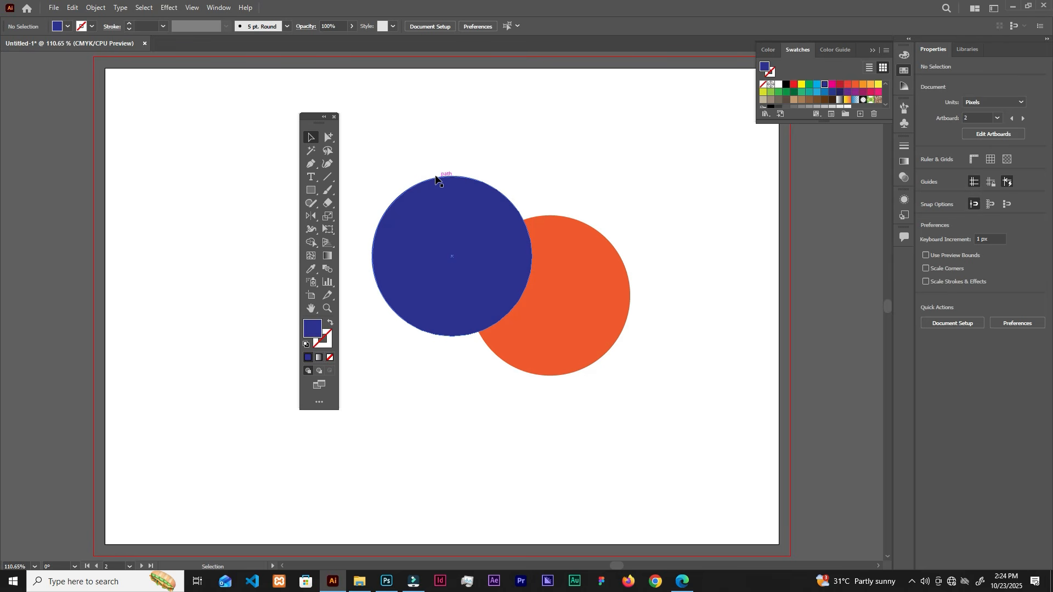
Step: Move the orange circle on the upper-right artboard up and right, clear of the blue circle
scroll(437, 178, down, 5)
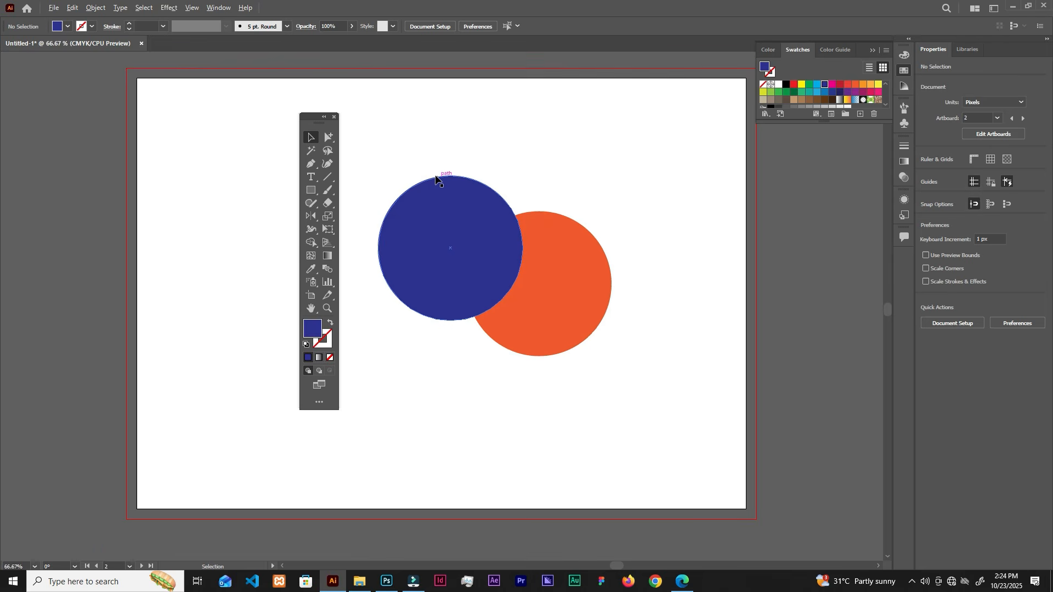
drag(415, 222, 653, 234)
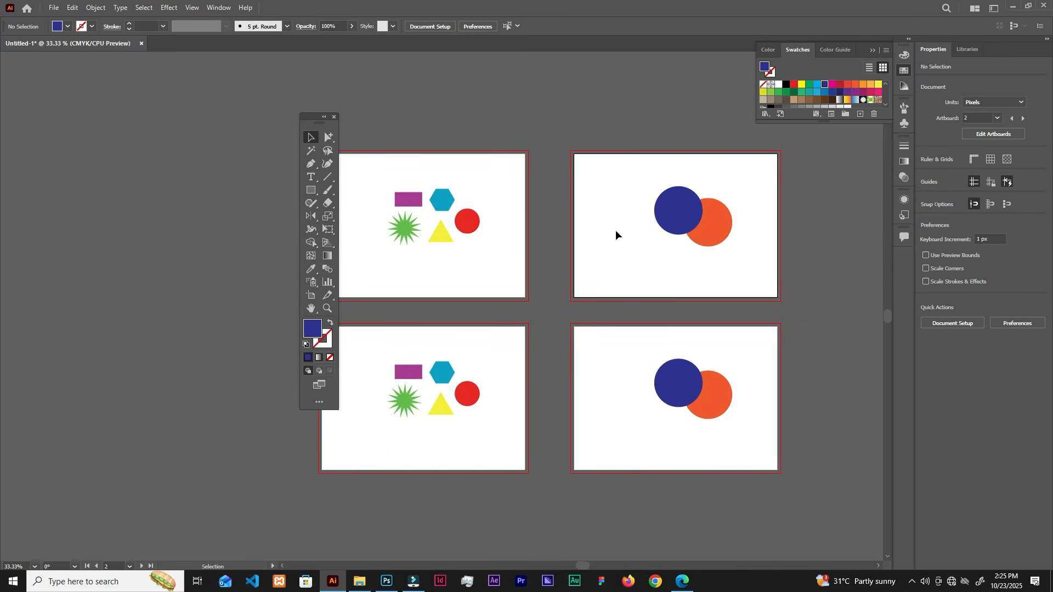
click(718, 224)
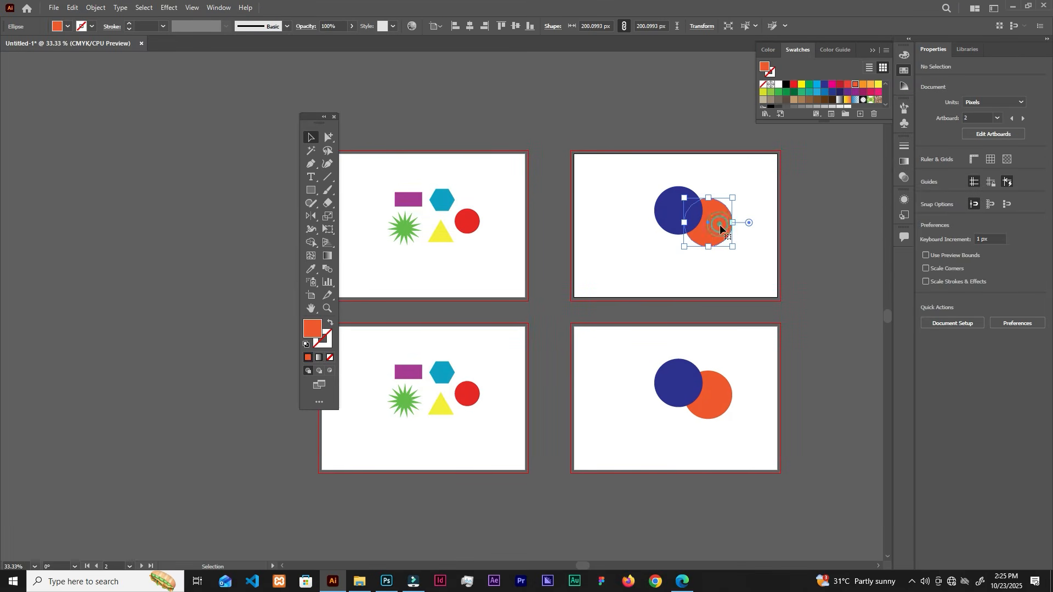
drag(722, 240, 744, 210)
Step: Cut the orange circle and paste it on all artboards
click(72, 8)
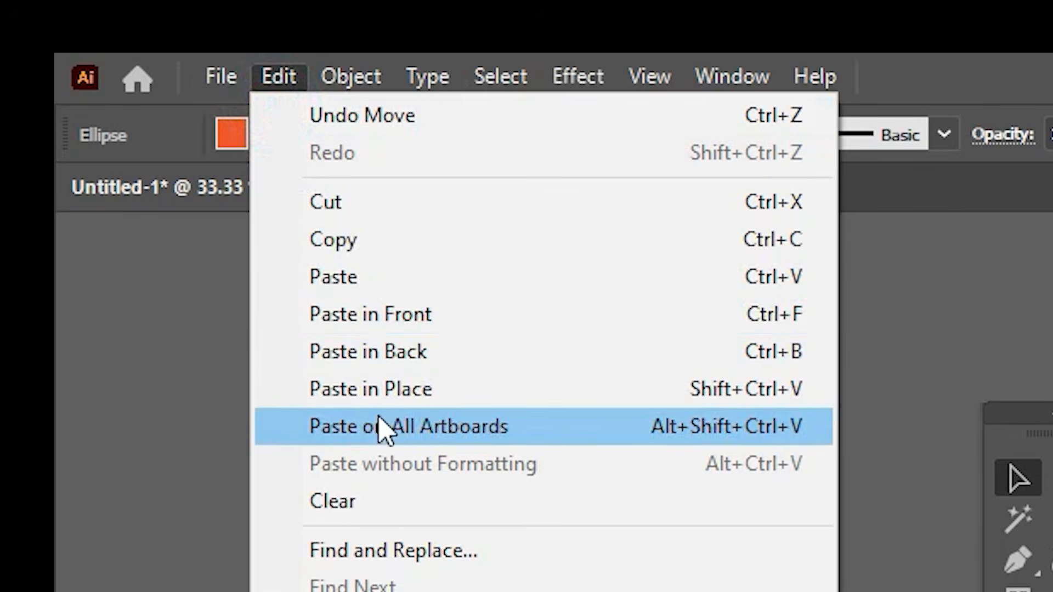
click(385, 209)
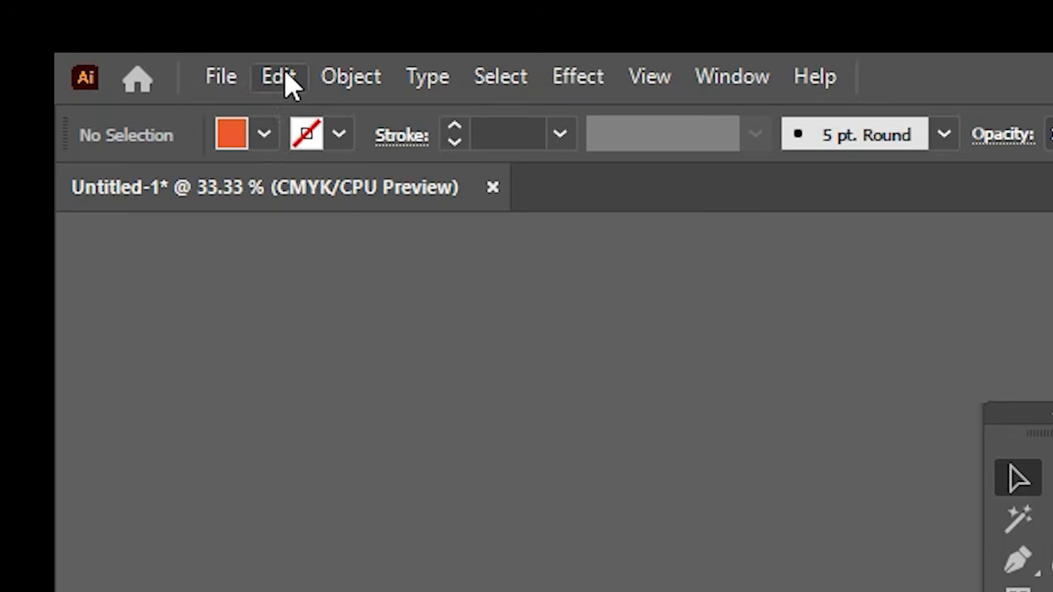
click(286, 77)
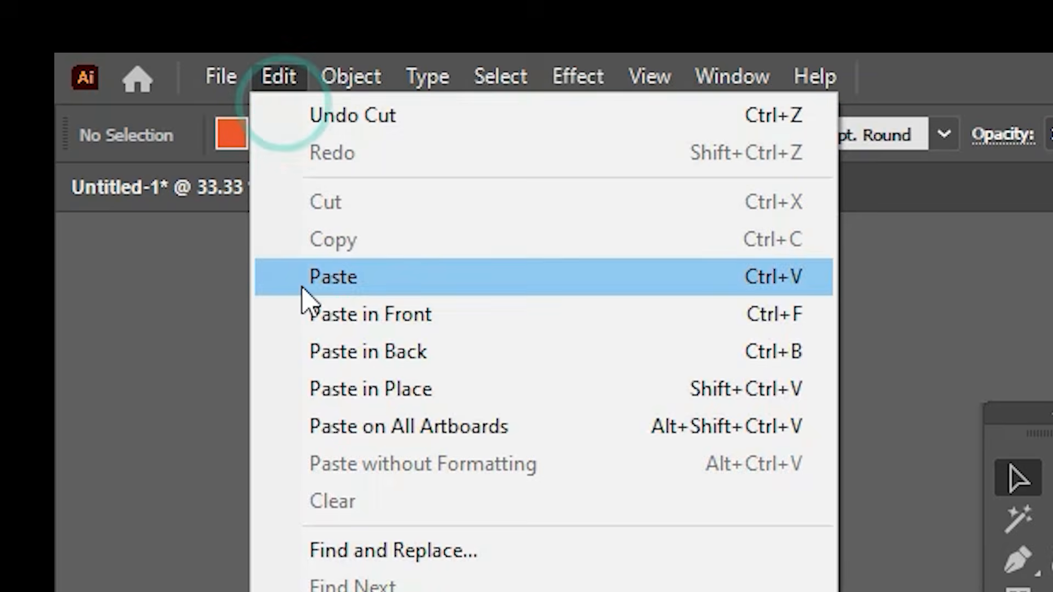
click(413, 433)
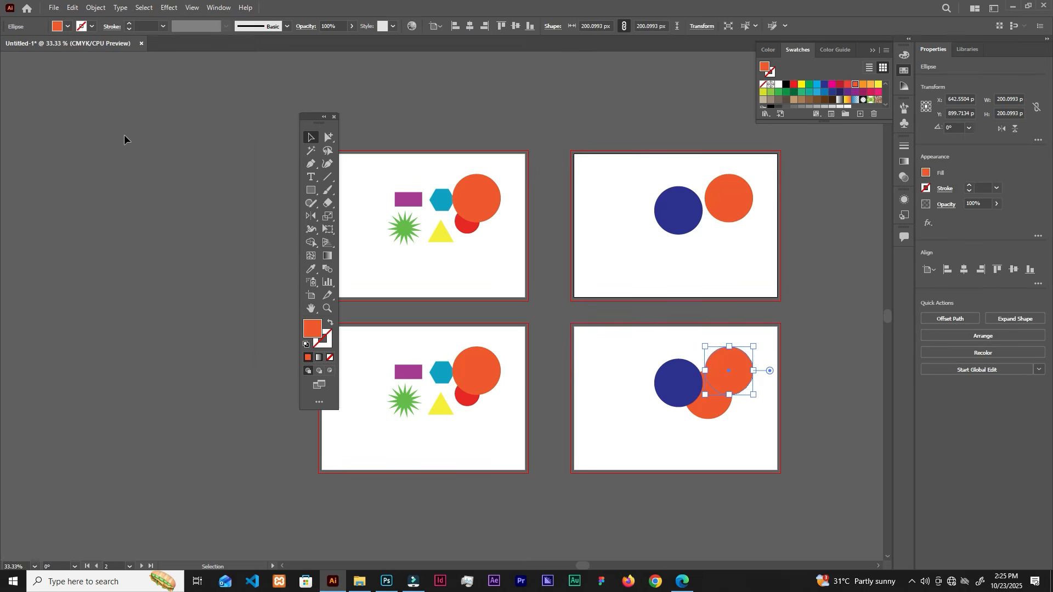
Step: Move the pasted orange circle on the upper-left artboard below the red circle and paste on all artboards again
drag(477, 195, 482, 258)
click(71, 8)
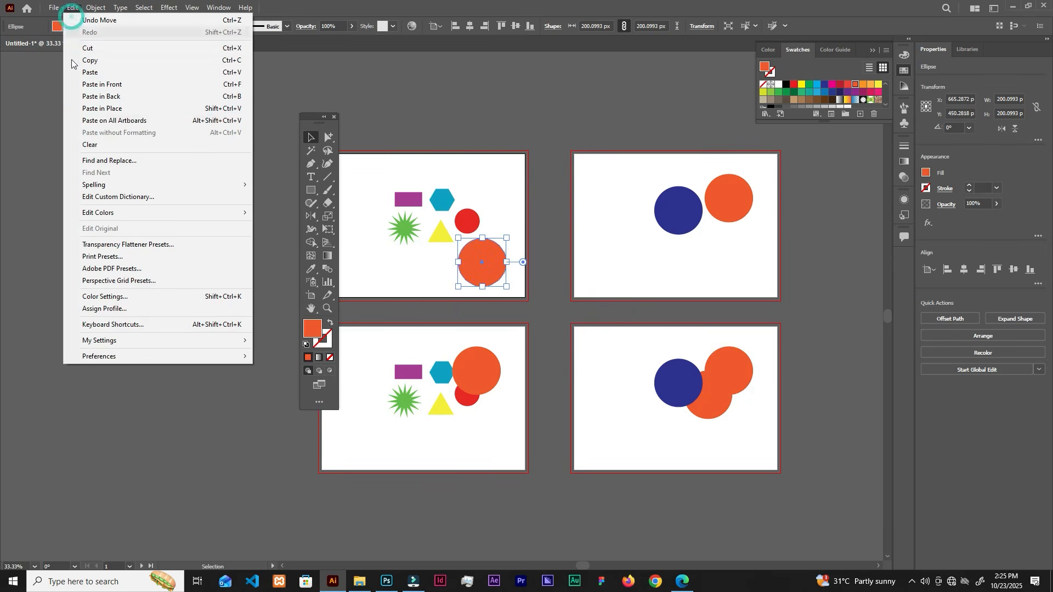
click(112, 122)
click(604, 235)
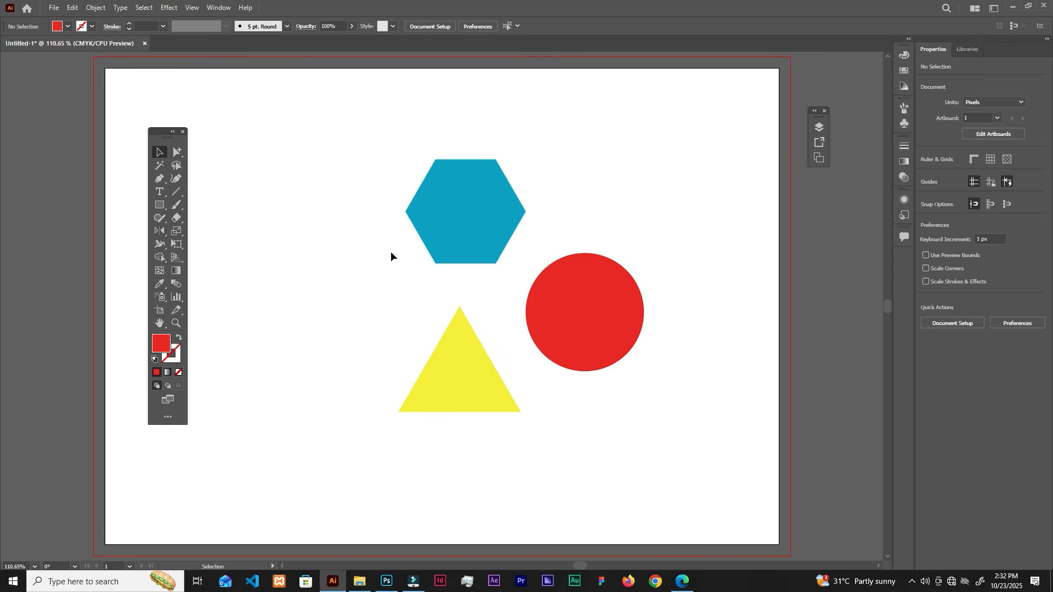
Step: Select the hexagon, triangle and circle together and shift them slightly left on the artboard
drag(356, 172, 604, 430)
drag(598, 328, 544, 341)
scroll(563, 339, down, 4)
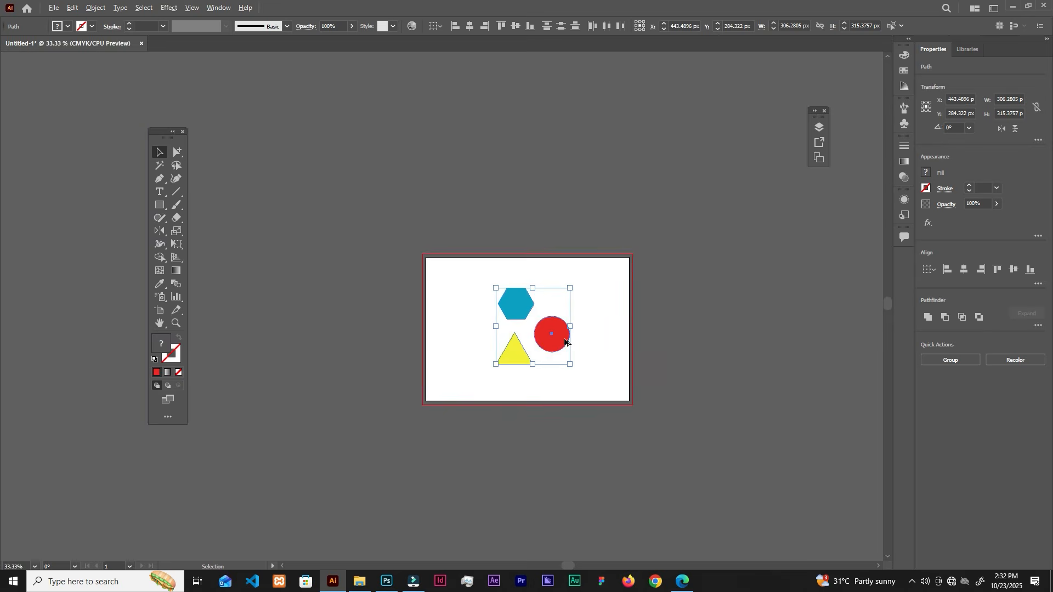
scroll(565, 341, down, 2)
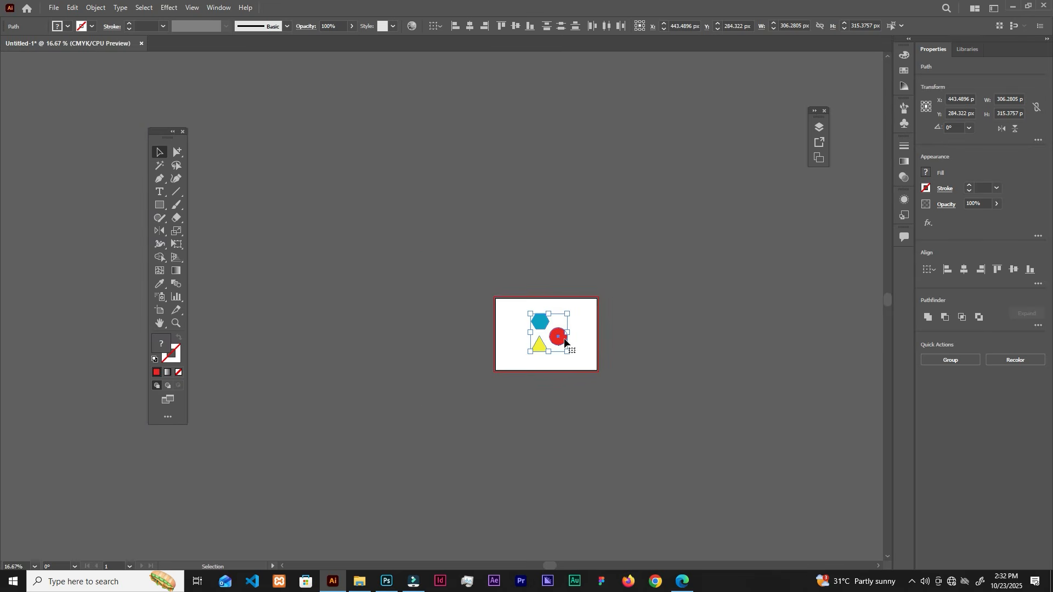
scroll(565, 341, up, 6)
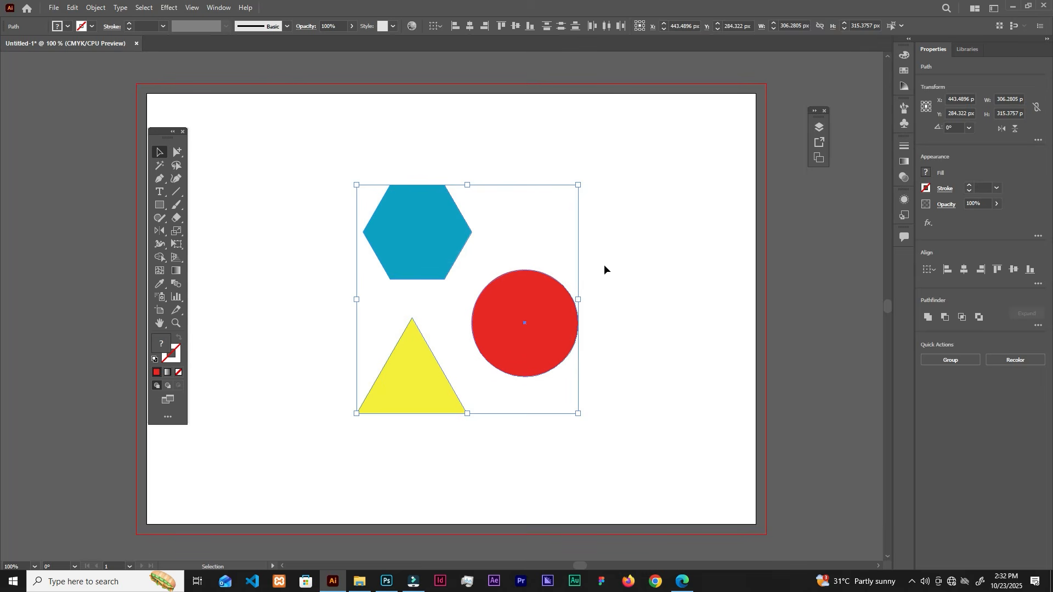
click(605, 266)
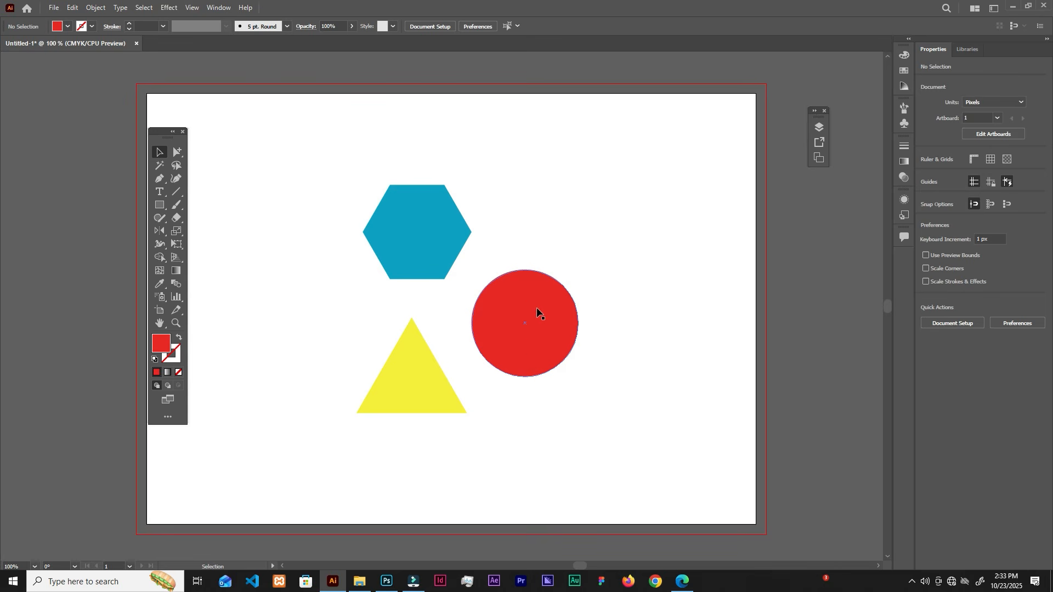
Step: Try overlapping the red circle and yellow triangle on the blue hexagon, and undo both moves
drag(526, 314, 473, 242)
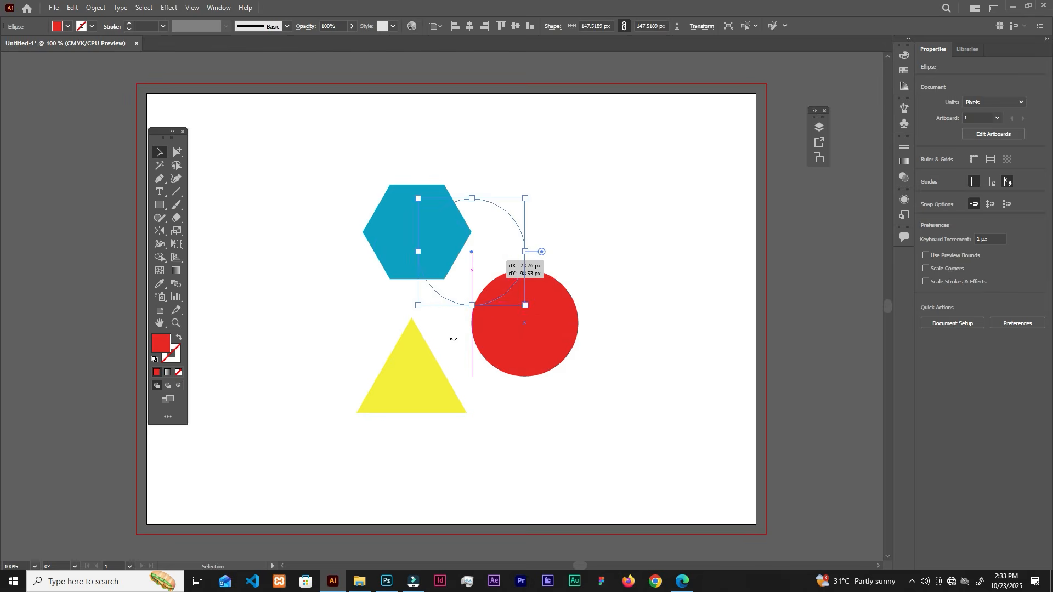
click(418, 376)
drag(425, 348, 432, 301)
click(506, 311)
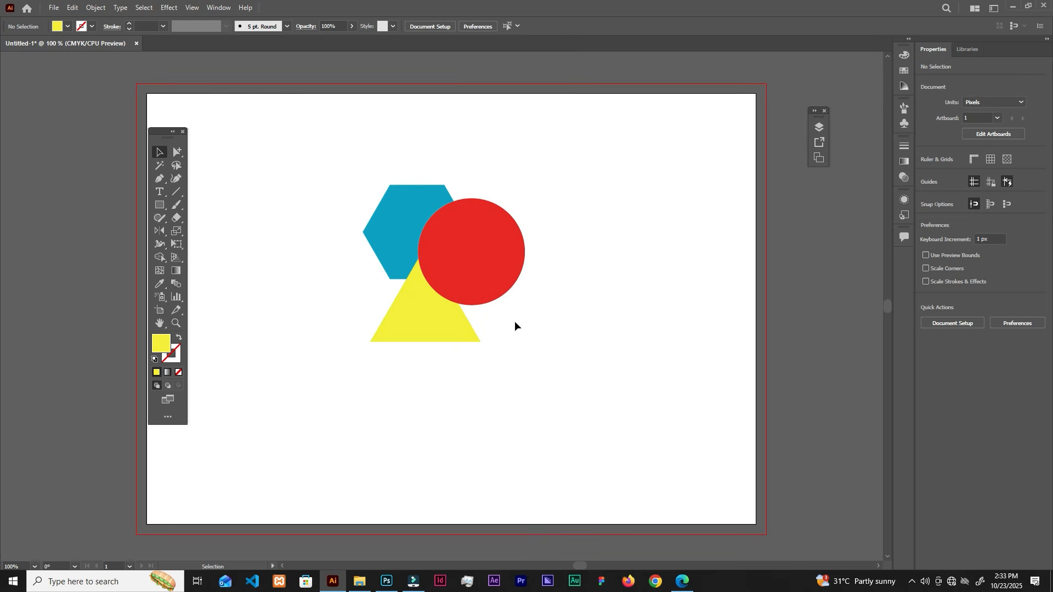
key(ctrl+z)
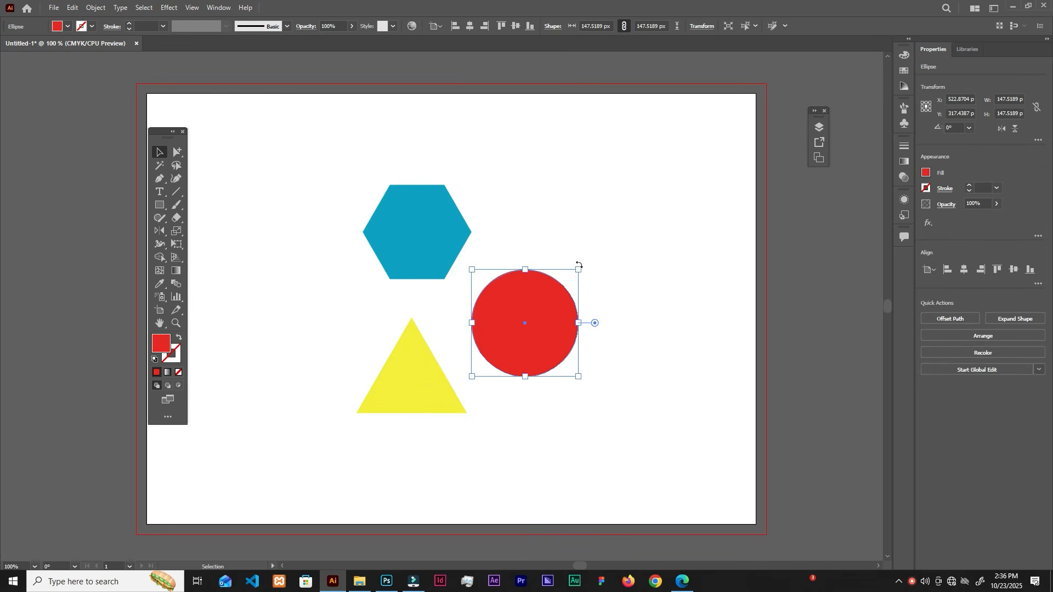
Step: Display the document's layers and select the hexagon, triangle and circle together
click(818, 127)
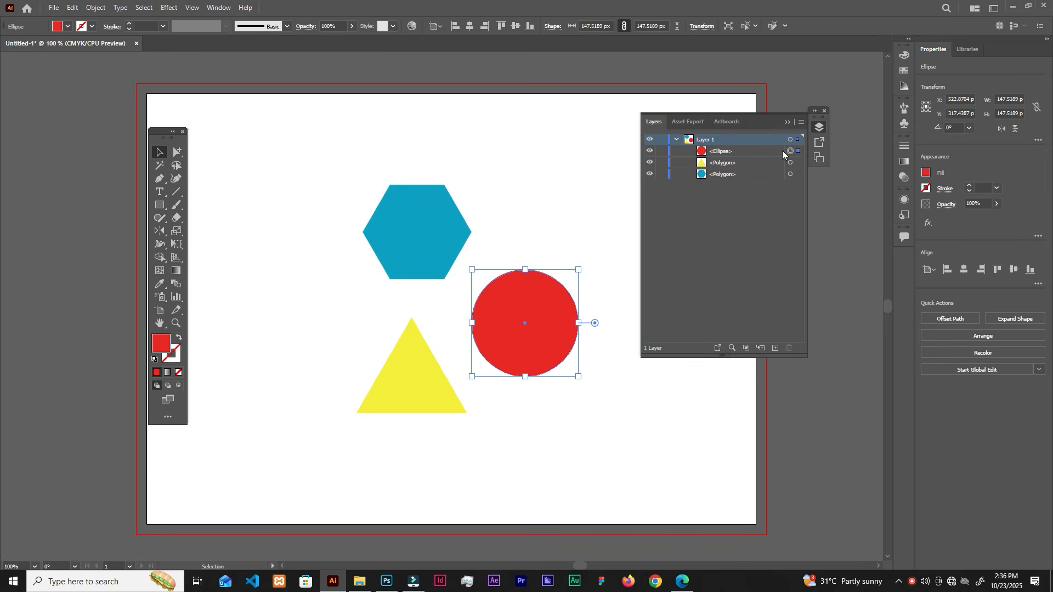
click(729, 252)
drag(334, 164, 506, 392)
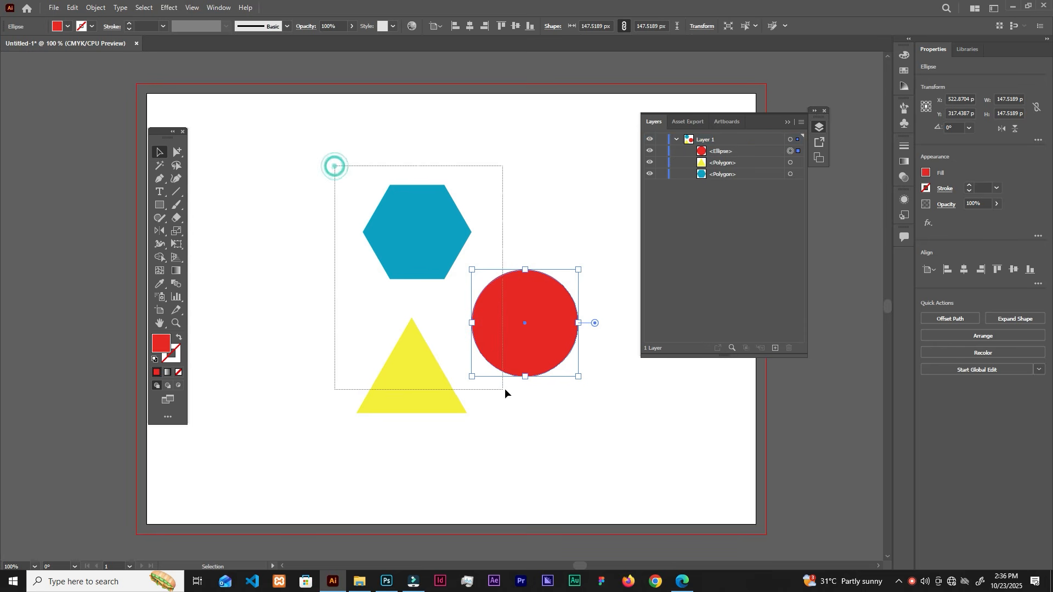
drag(532, 336, 579, 288)
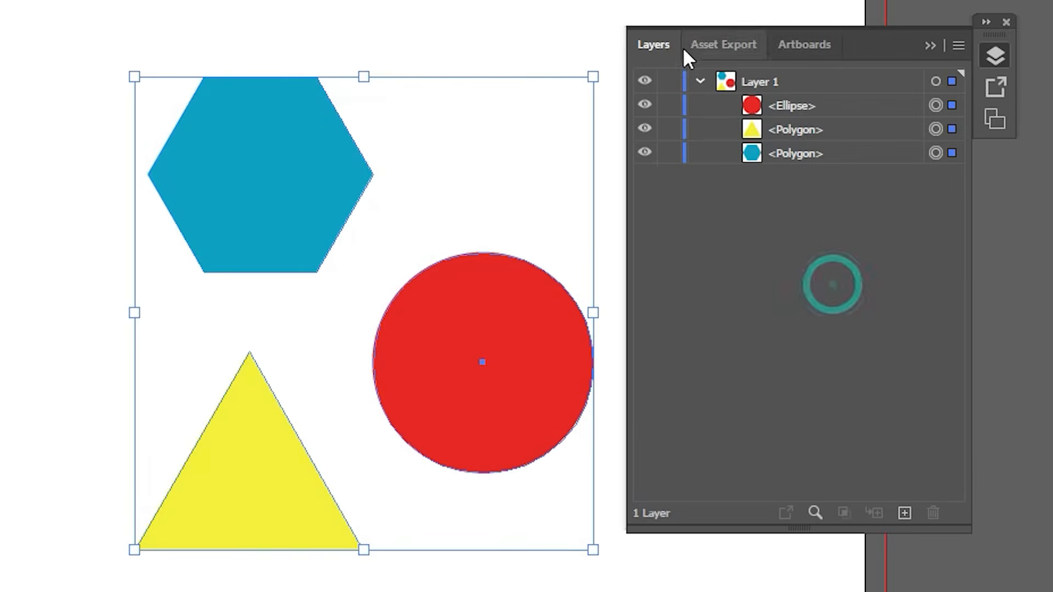
Step: Collapse and re-expand Layer 1, highlight its ellipse entry, and clear the selection
click(677, 139)
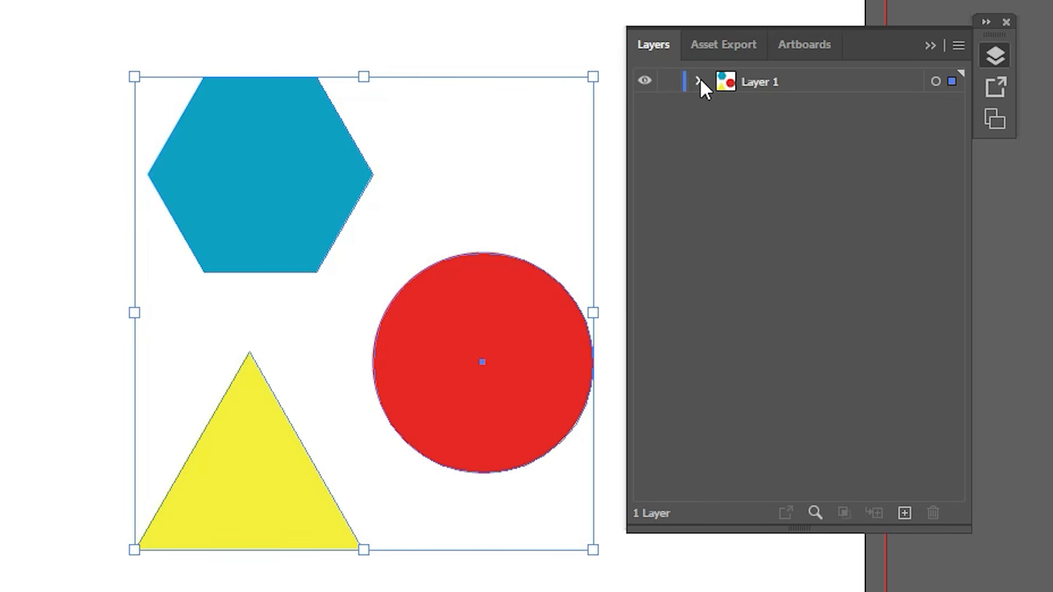
click(698, 81)
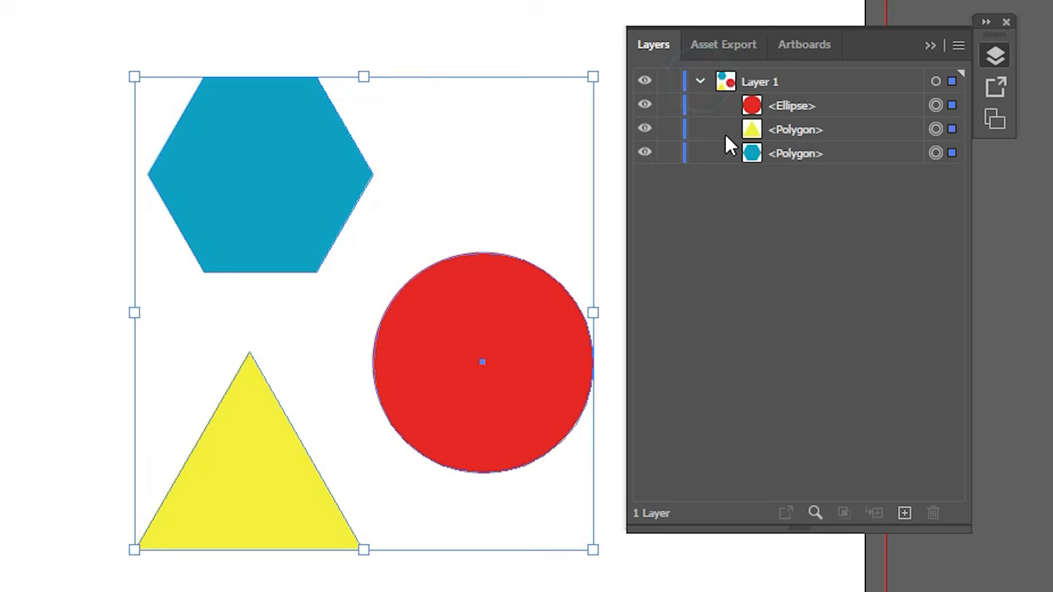
click(810, 189)
click(825, 106)
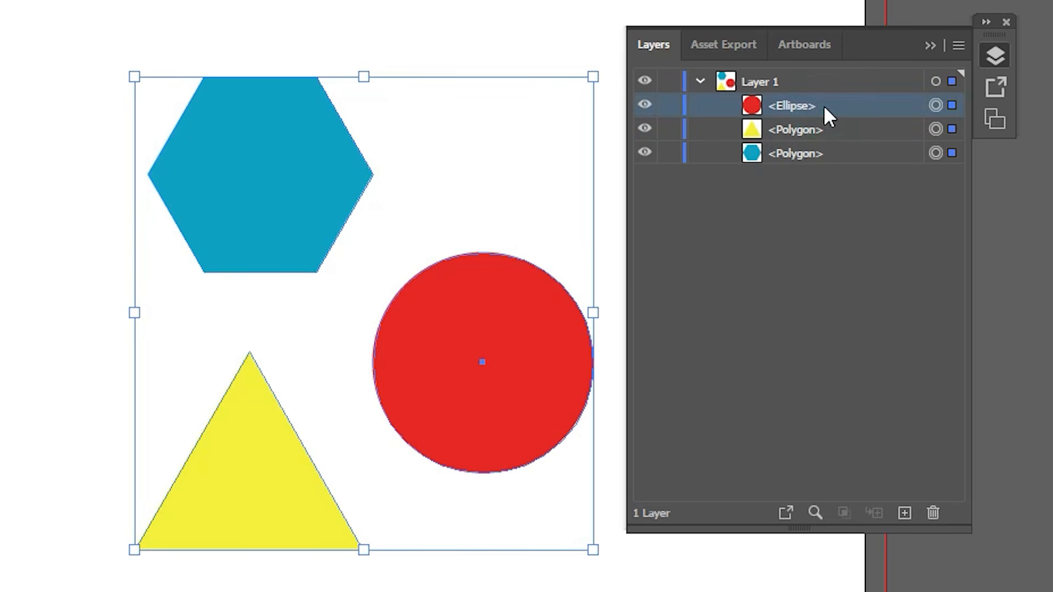
click(811, 255)
click(590, 32)
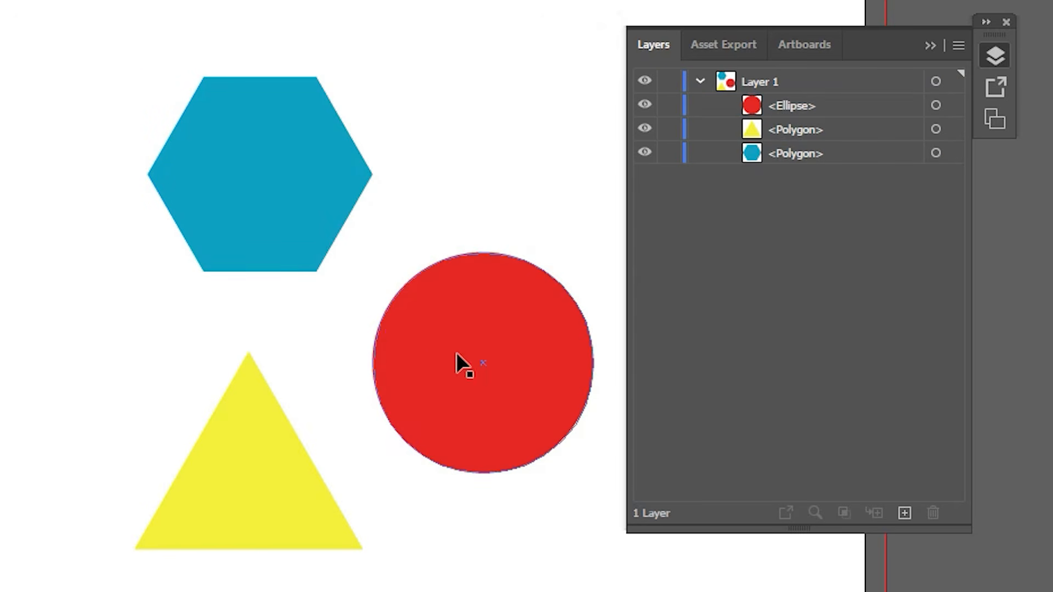
Step: Overlap the red circle and yellow triangle on the blue hexagon, and select the hexagon and circle in turn to compare their stacking
drag(457, 354, 334, 307)
drag(251, 517, 262, 402)
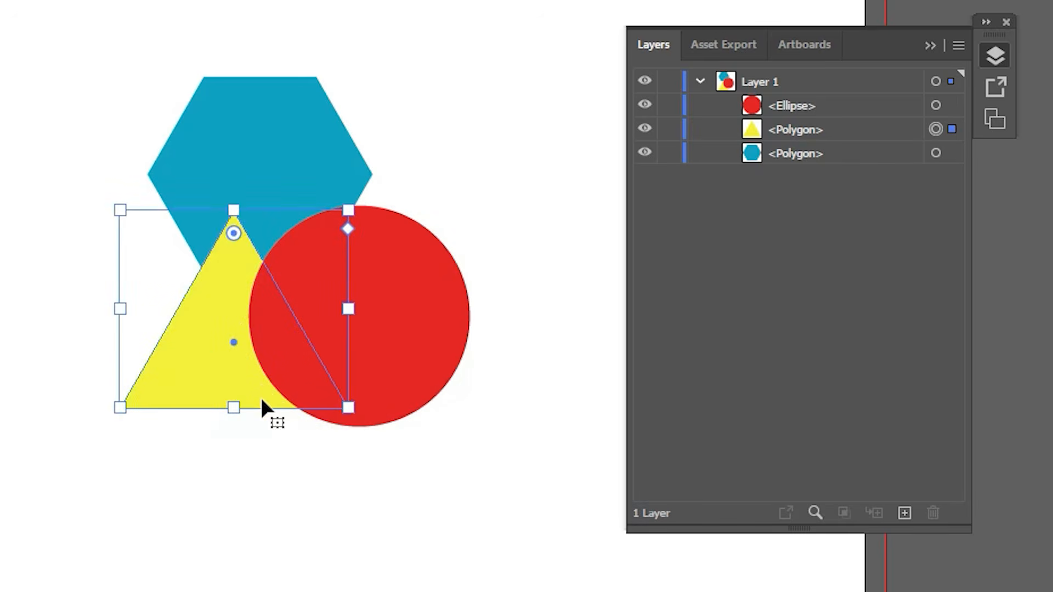
click(276, 109)
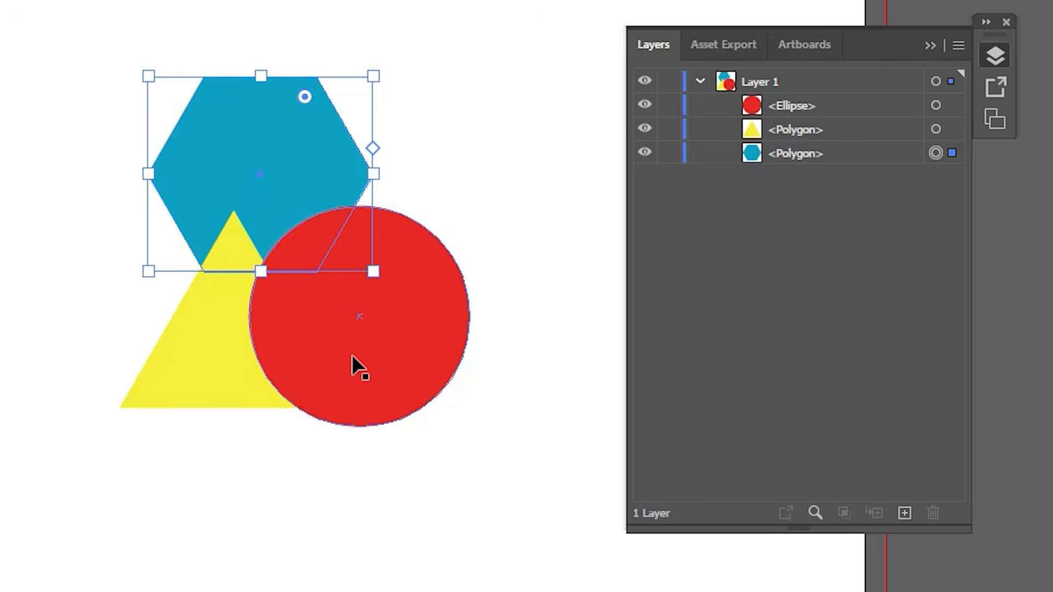
click(391, 341)
click(843, 269)
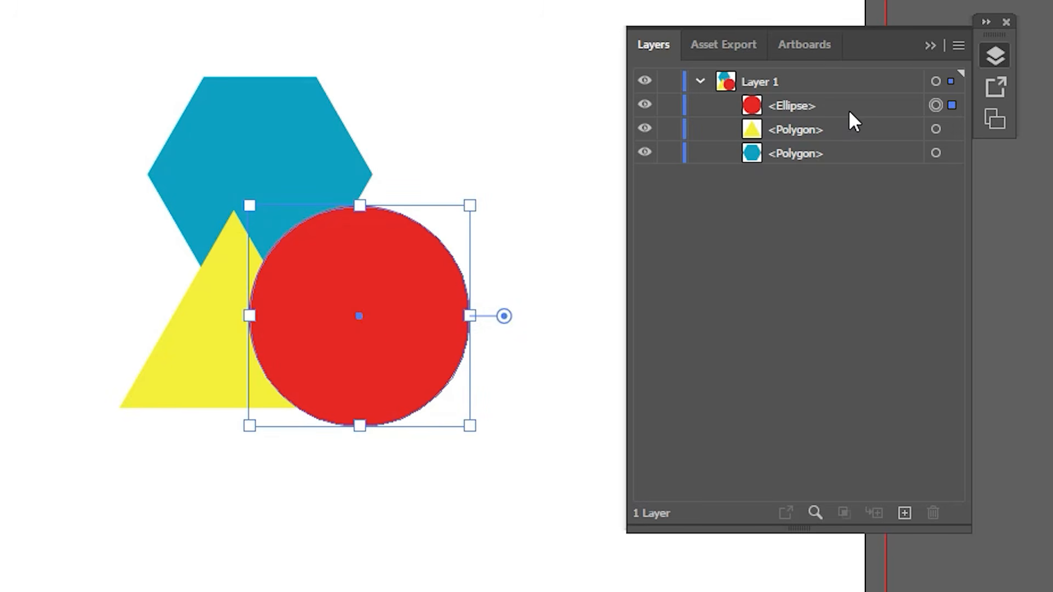
Step: Select the blue hexagon and move it to the front of Layer 1, then between the red circle and yellow triangle in the stacking order
click(849, 153)
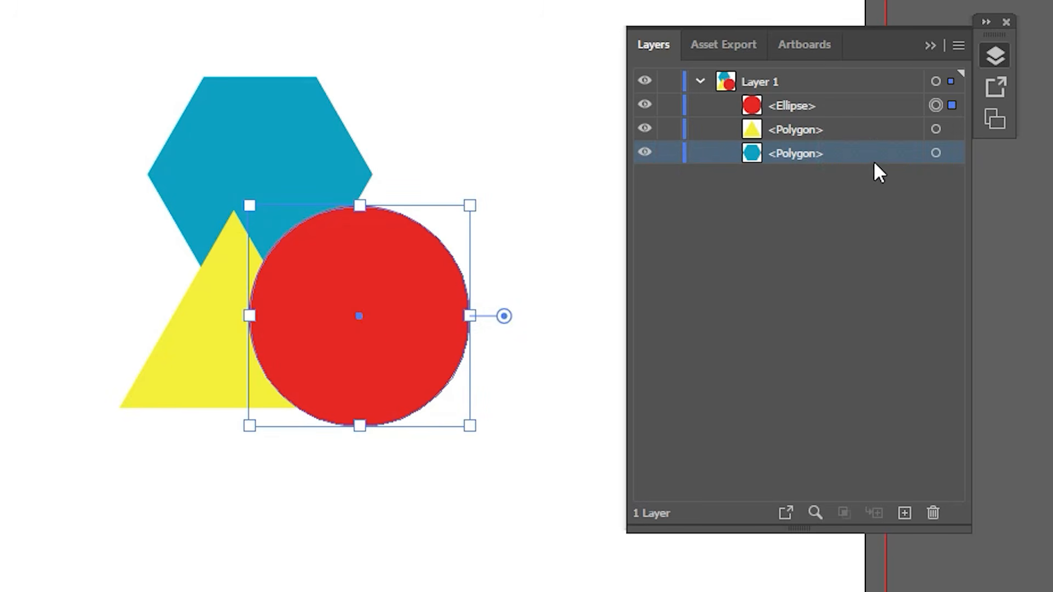
click(955, 154)
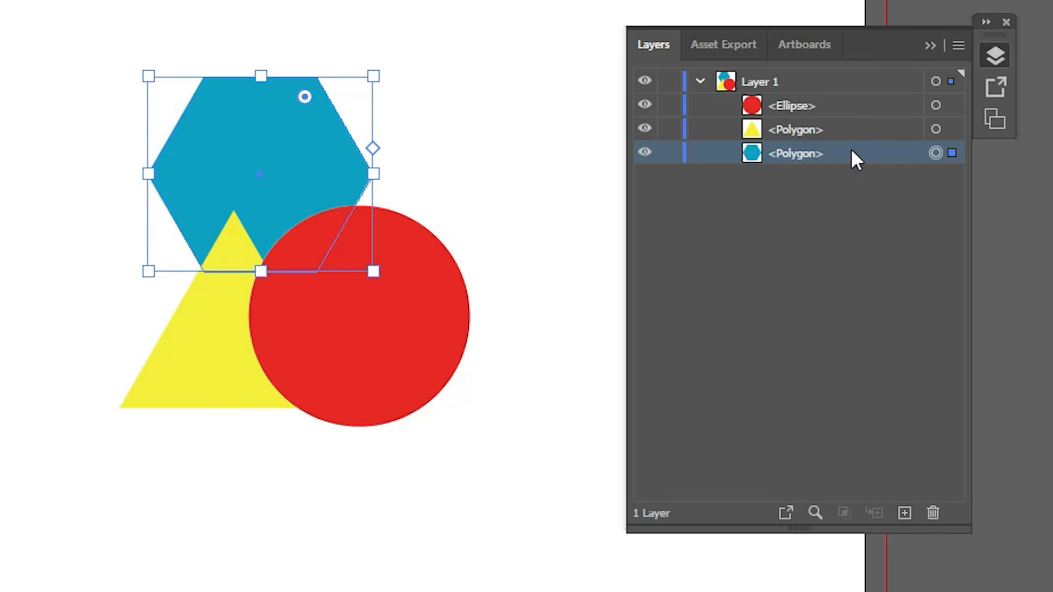
drag(854, 155, 853, 101)
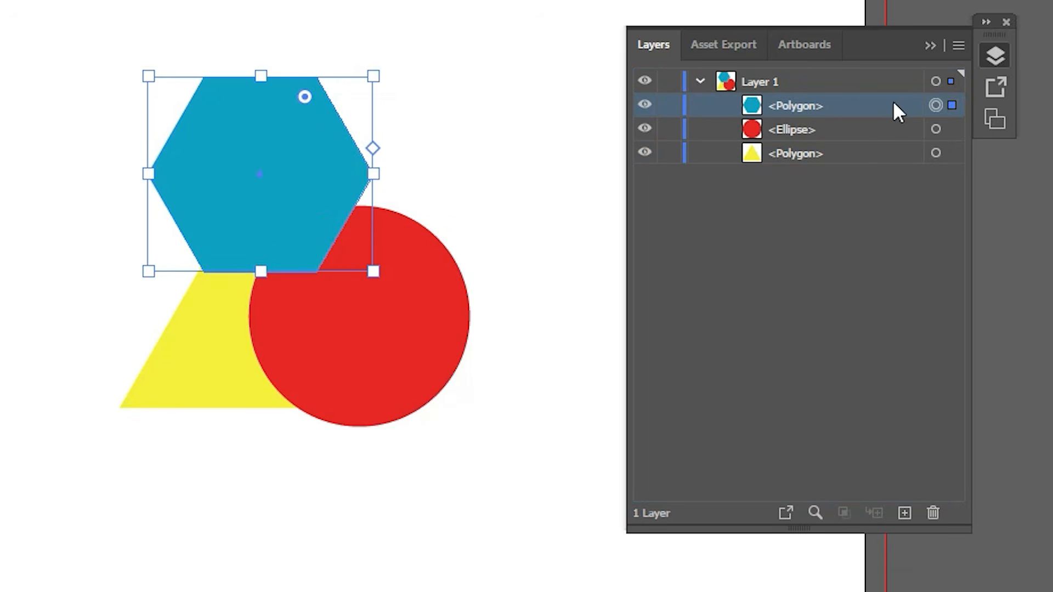
drag(841, 103, 843, 138)
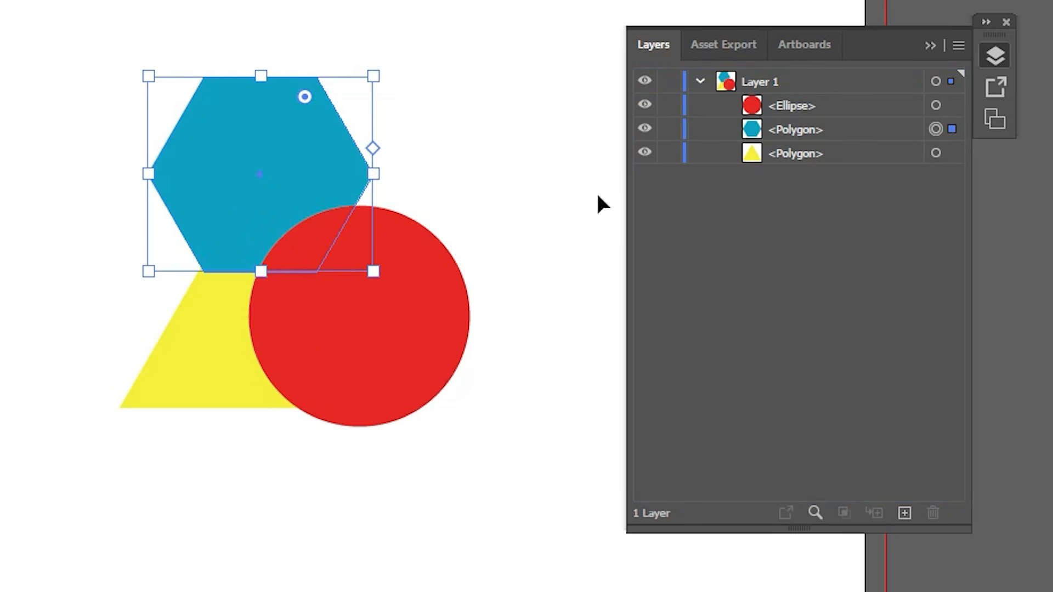
Step: Select the yellow triangle and move it above the red circle and blue hexagon in Layer 1's stacking order
click(839, 153)
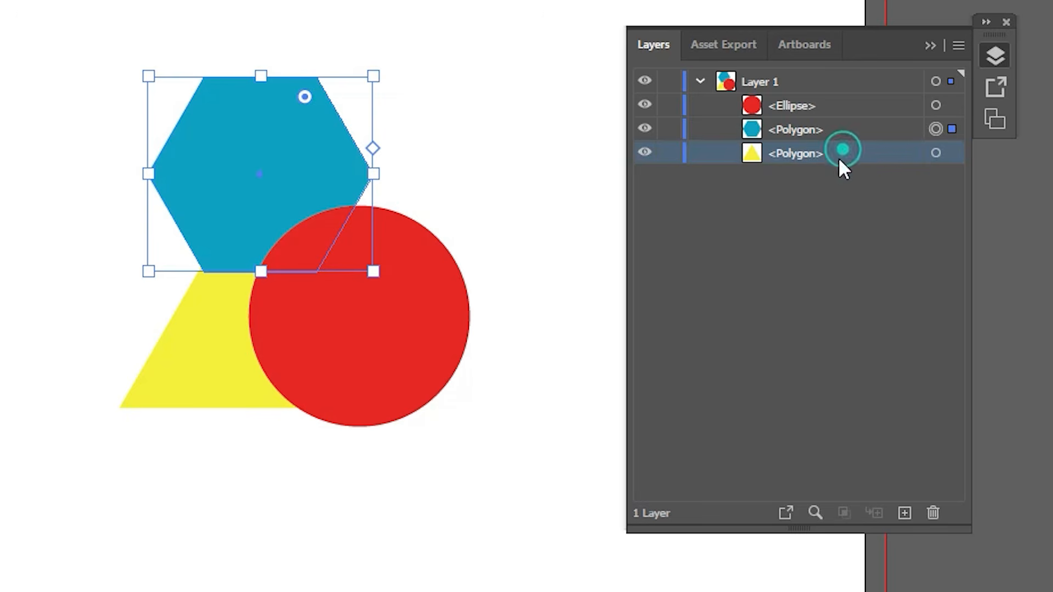
click(935, 153)
drag(829, 152, 837, 100)
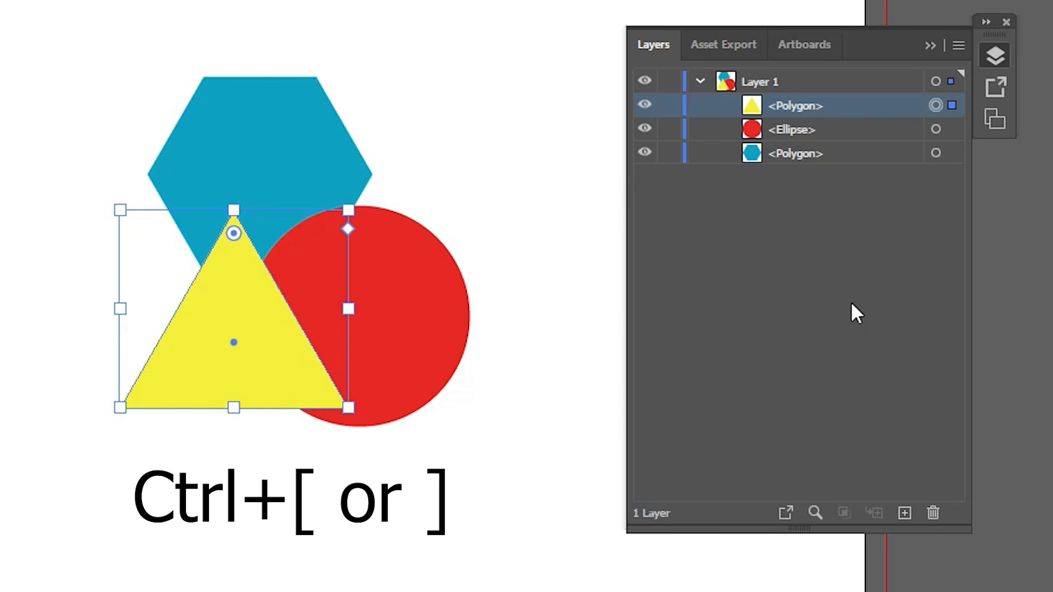
Step: Send the yellow triangle backward two levels, and bring it forward two levels again
key(ctrl+bracketleft)
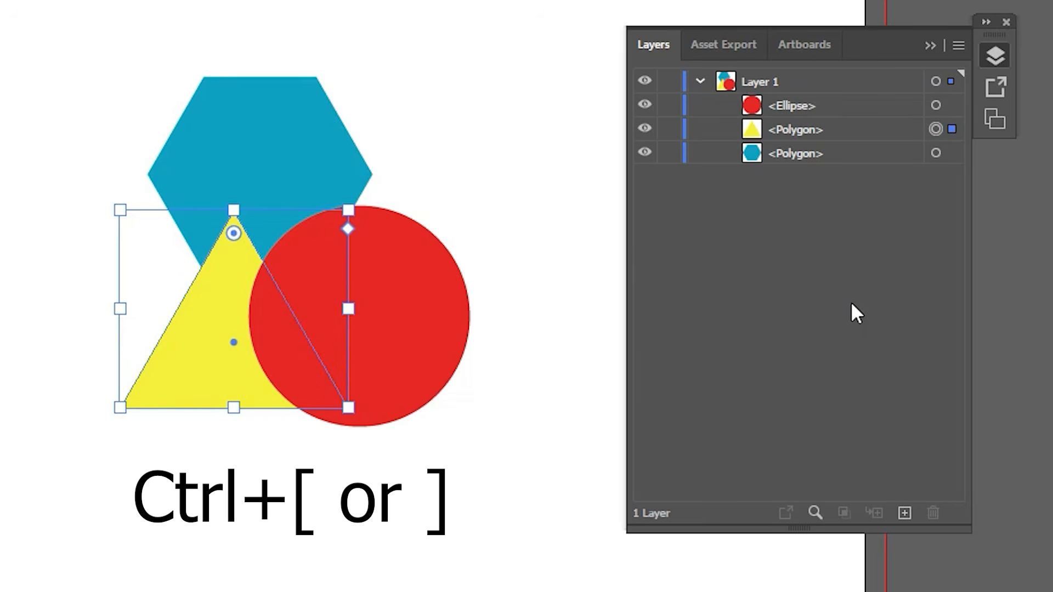
key(ctrl+bracketleft)
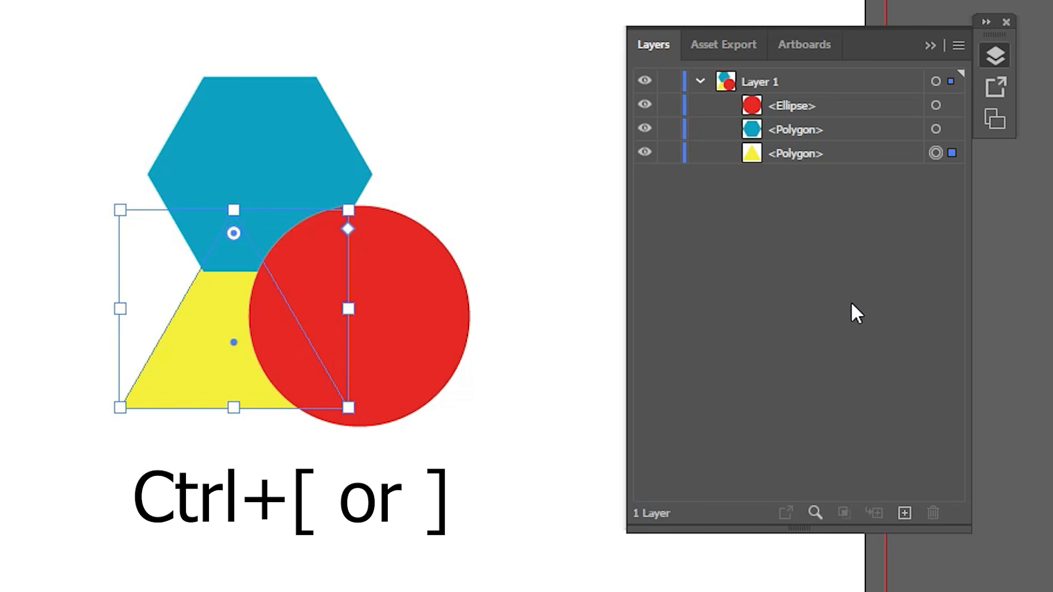
key(ctrl+bracketright)
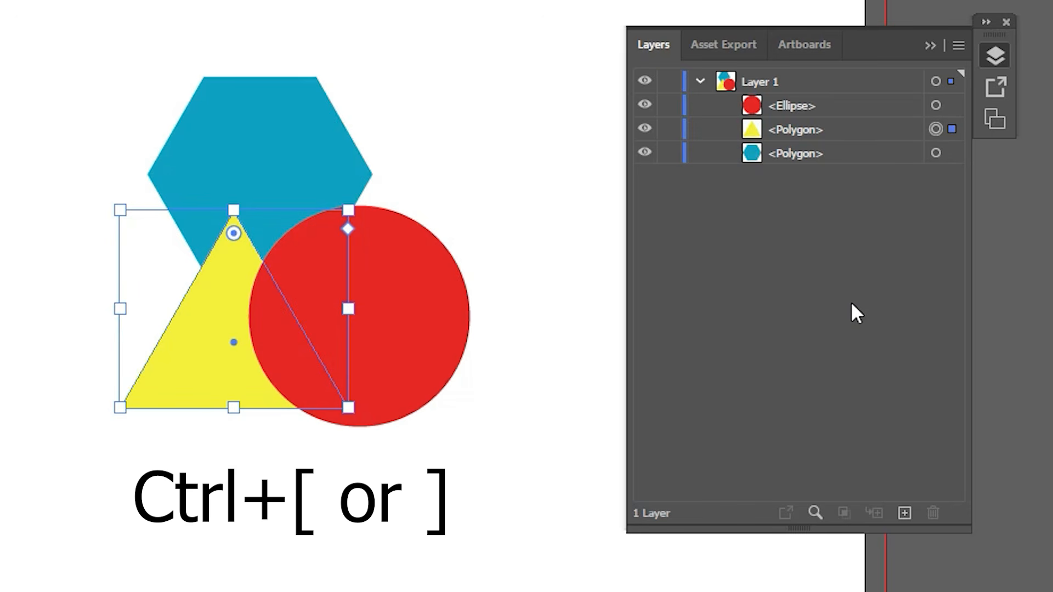
key(ctrl+bracketright)
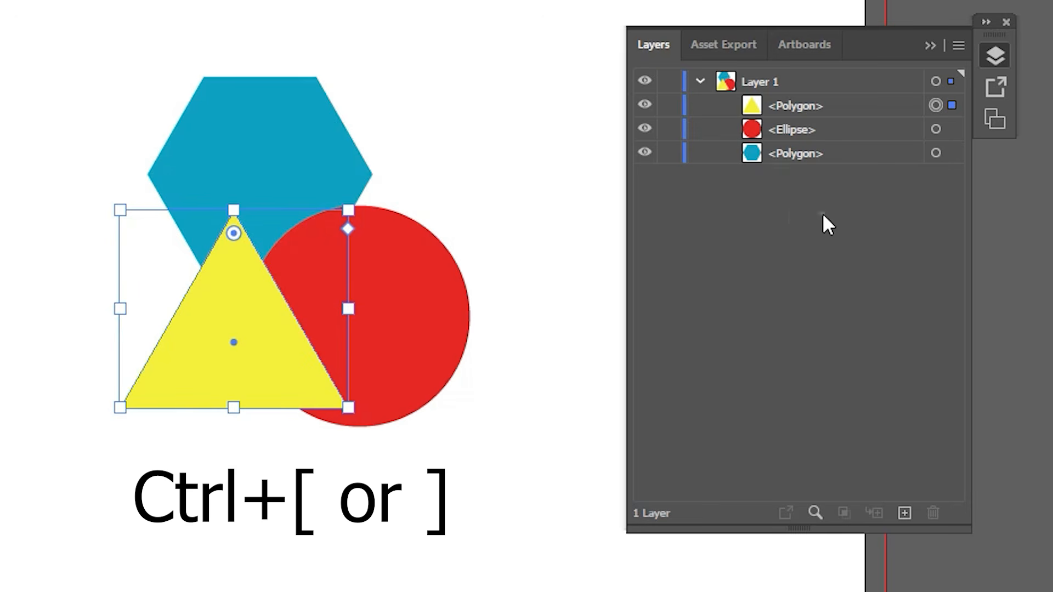
Step: Create a new layer, Layer 2, above Layer 1 and transfer the yellow triangle to it
click(927, 47)
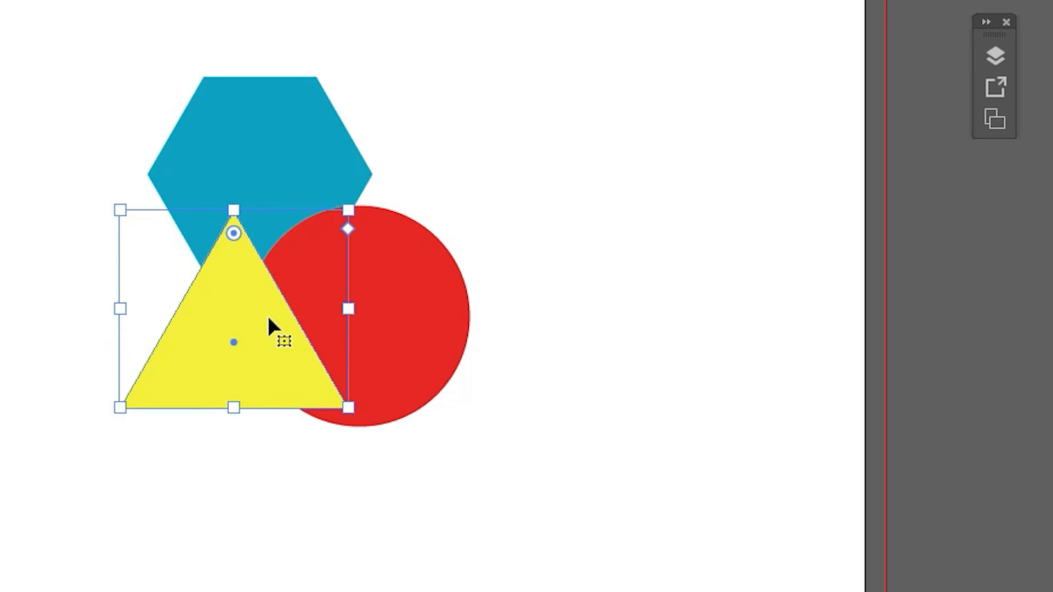
click(999, 67)
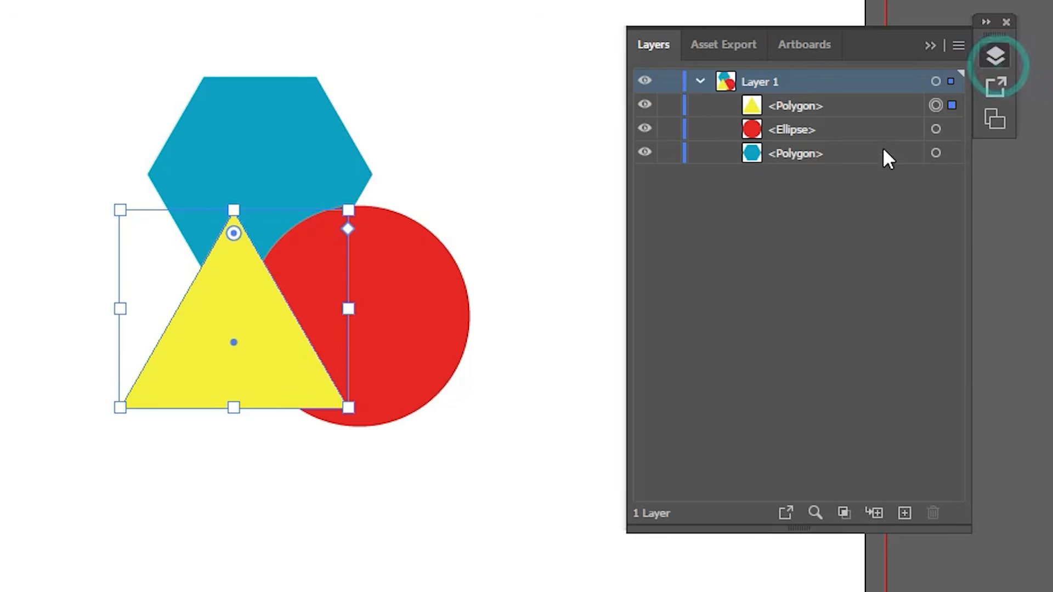
click(902, 516)
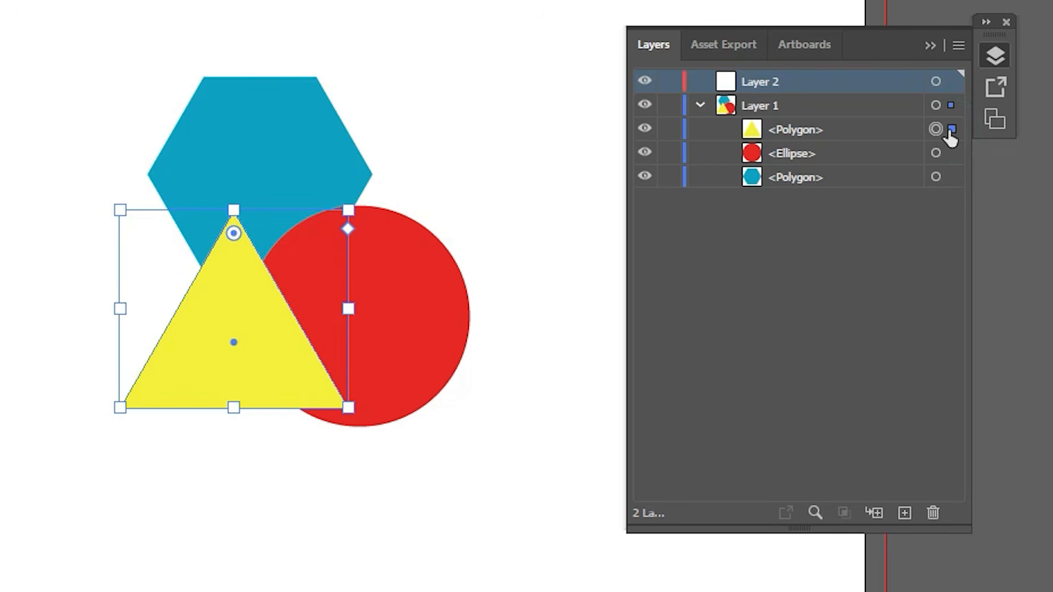
drag(951, 131, 941, 84)
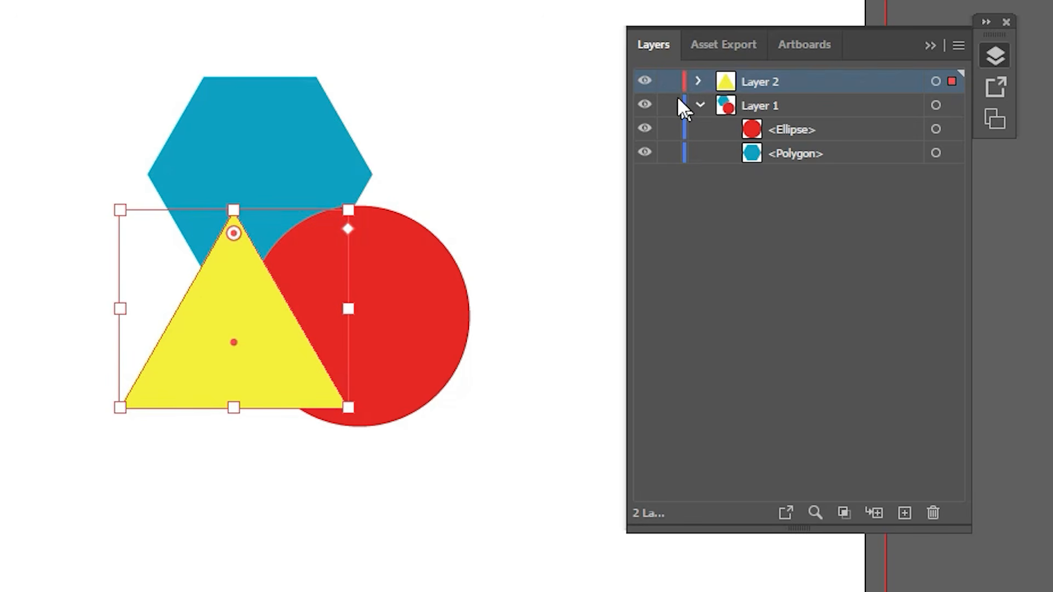
Step: Collapse Layer 1, select the circle and triangle in turn to compare their layers, and move the triangle slightly right over the circle
click(698, 106)
click(364, 181)
click(384, 246)
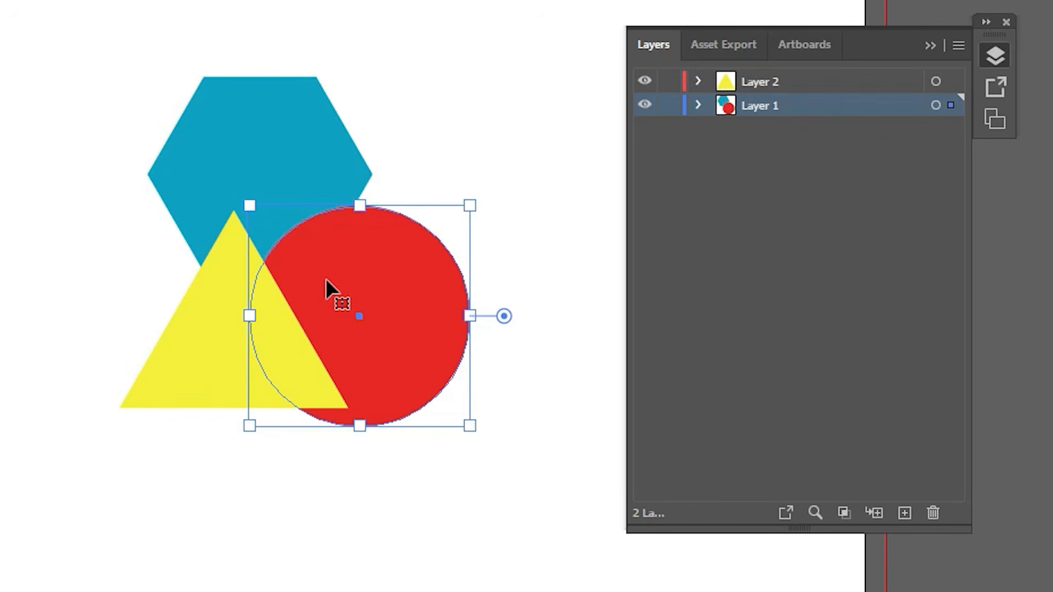
click(206, 332)
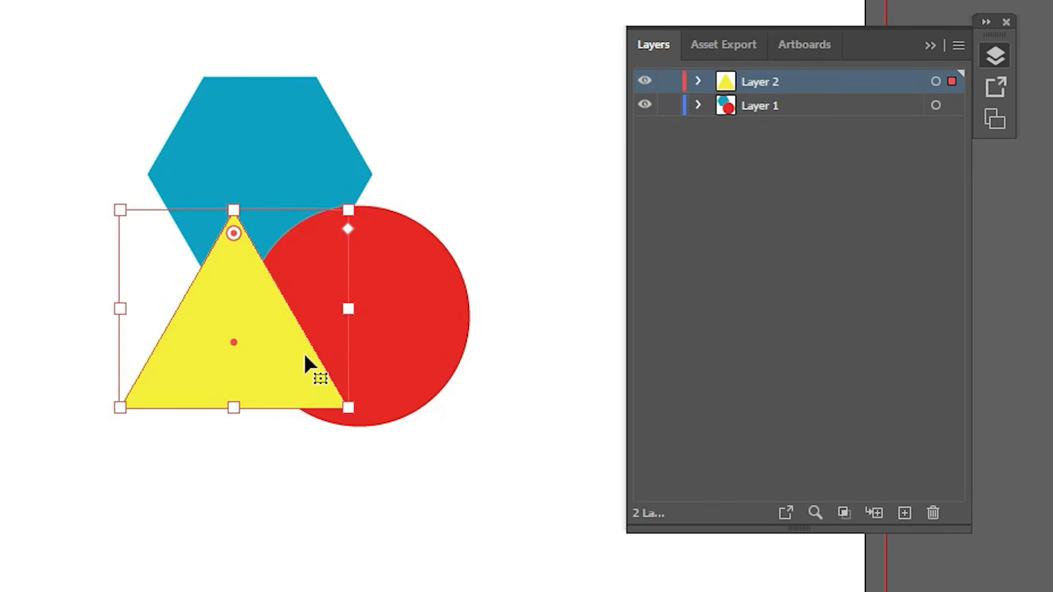
drag(305, 354, 341, 354)
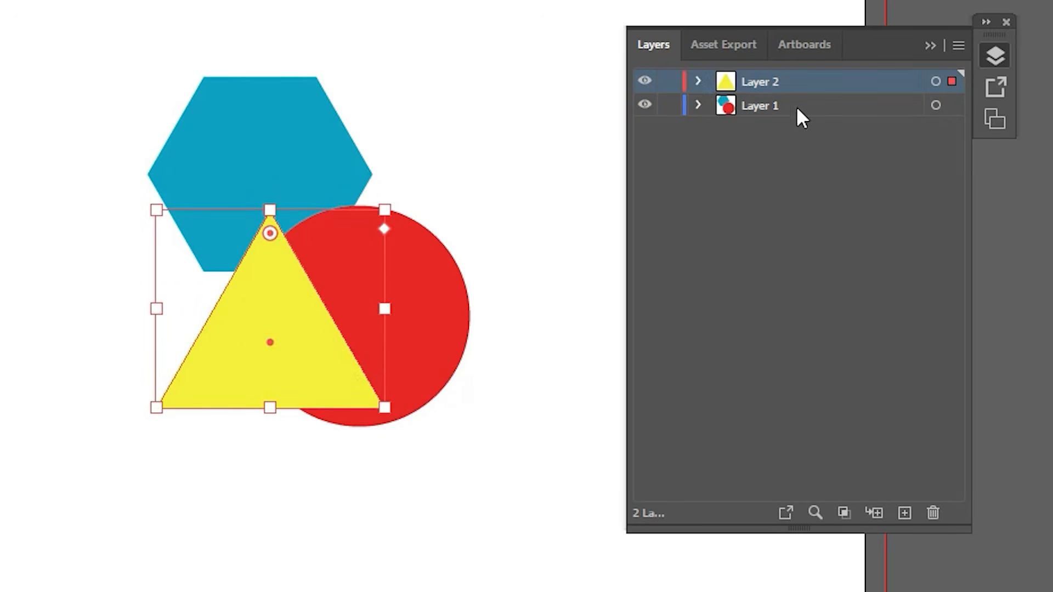
Step: Expand Layer 1 and highlight its ellipse entry, Layer 2 and Layer 1 in turn to examine the layer order
click(699, 106)
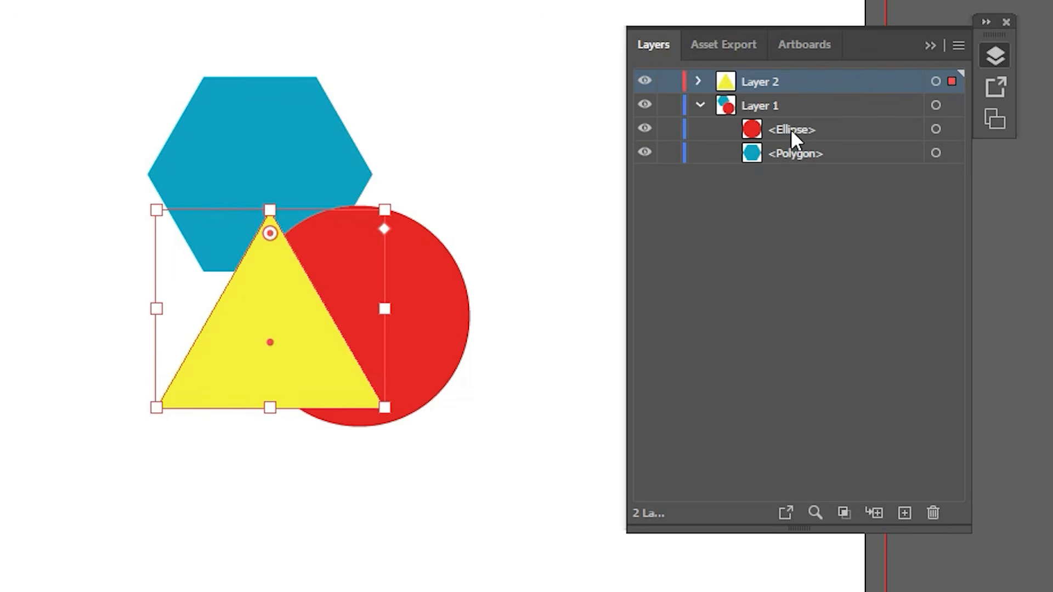
click(793, 132)
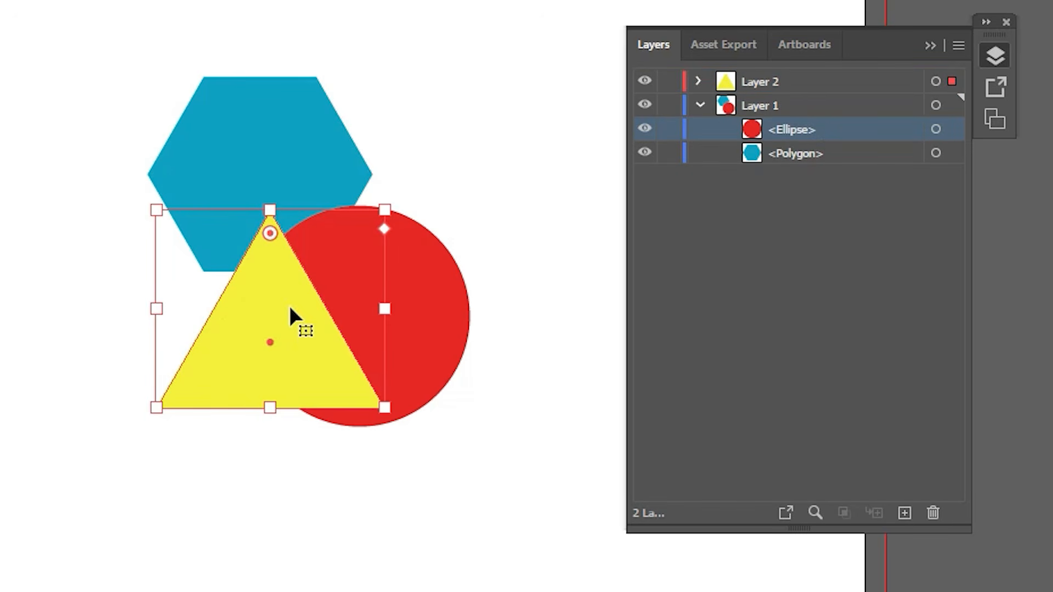
click(763, 85)
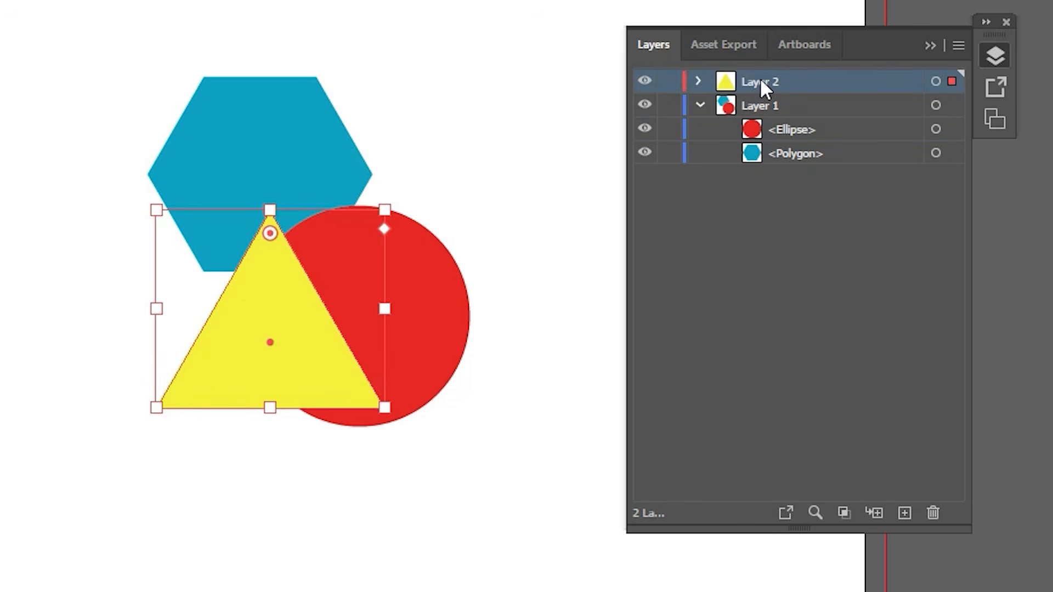
click(762, 109)
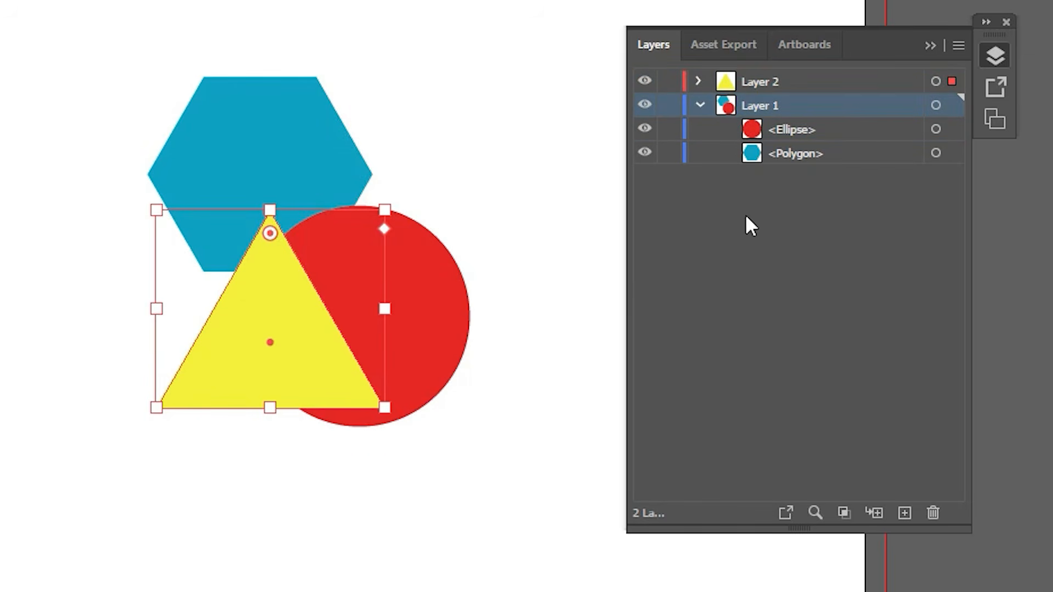
Step: Move Layer 2 with the yellow triangle below Layer 1, and expand Layer 1 to show its shapes
click(699, 105)
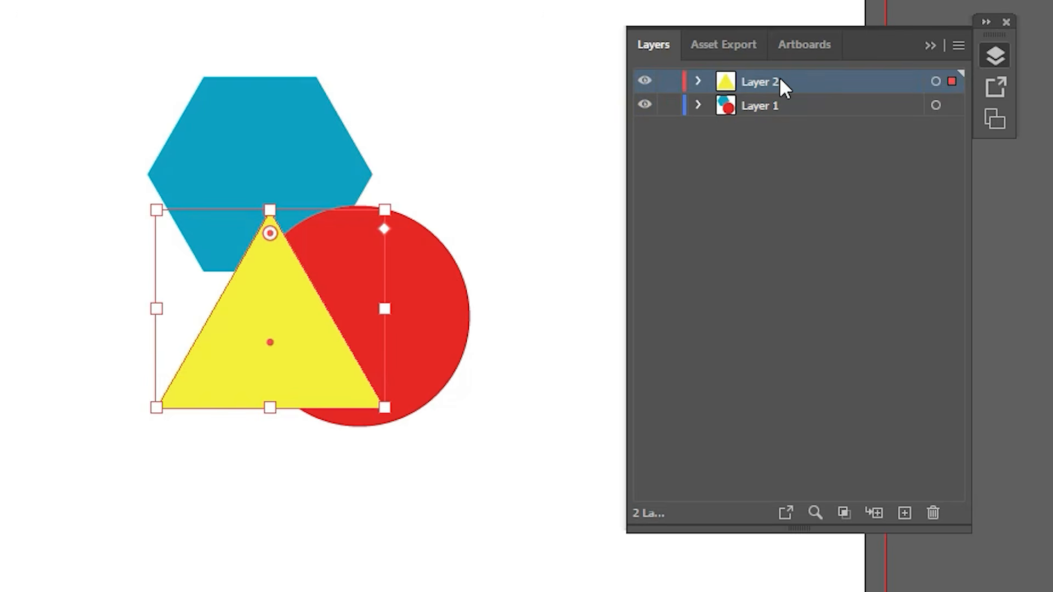
drag(782, 81, 793, 116)
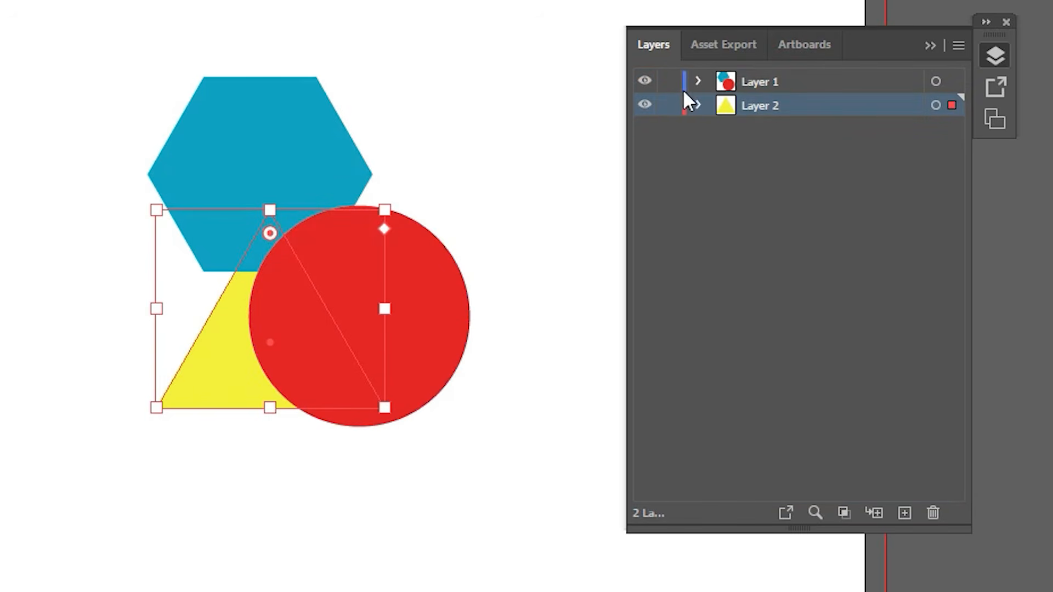
click(697, 82)
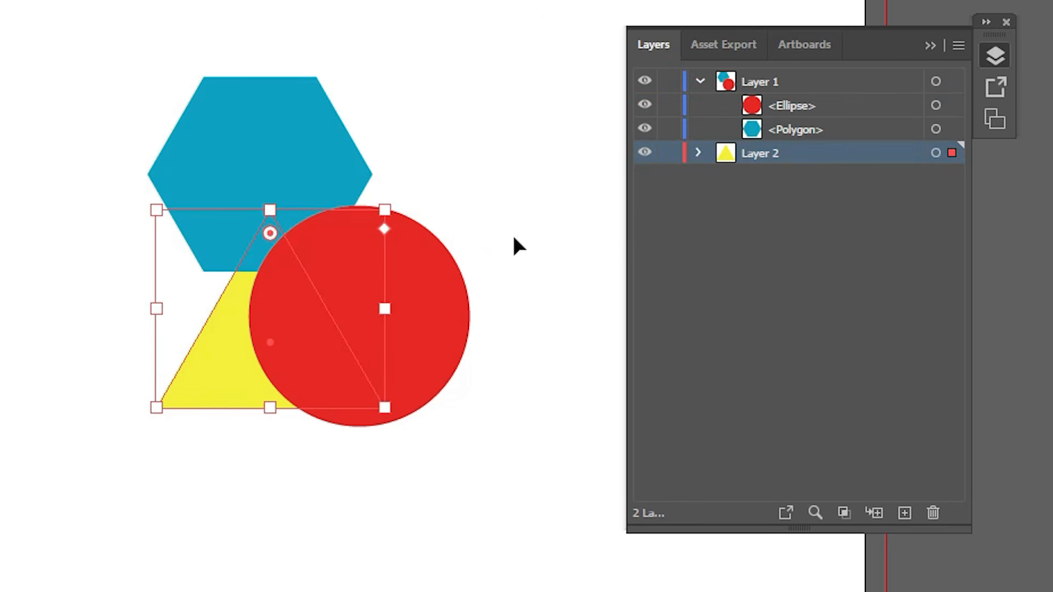
Step: Clear the triangle's selection and make Layer 1 the active layer
click(927, 42)
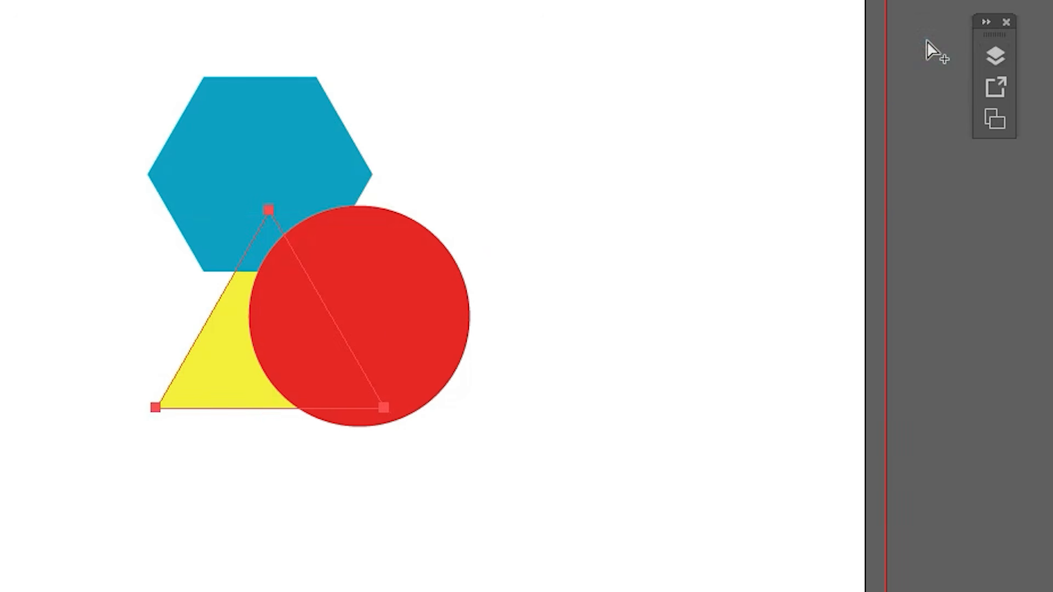
key(v)
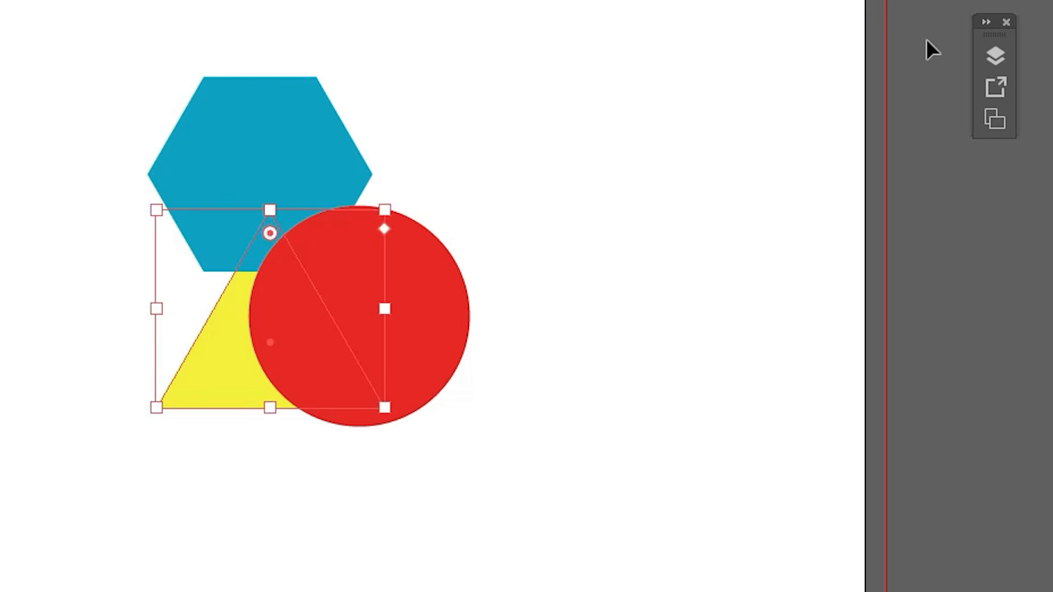
click(995, 56)
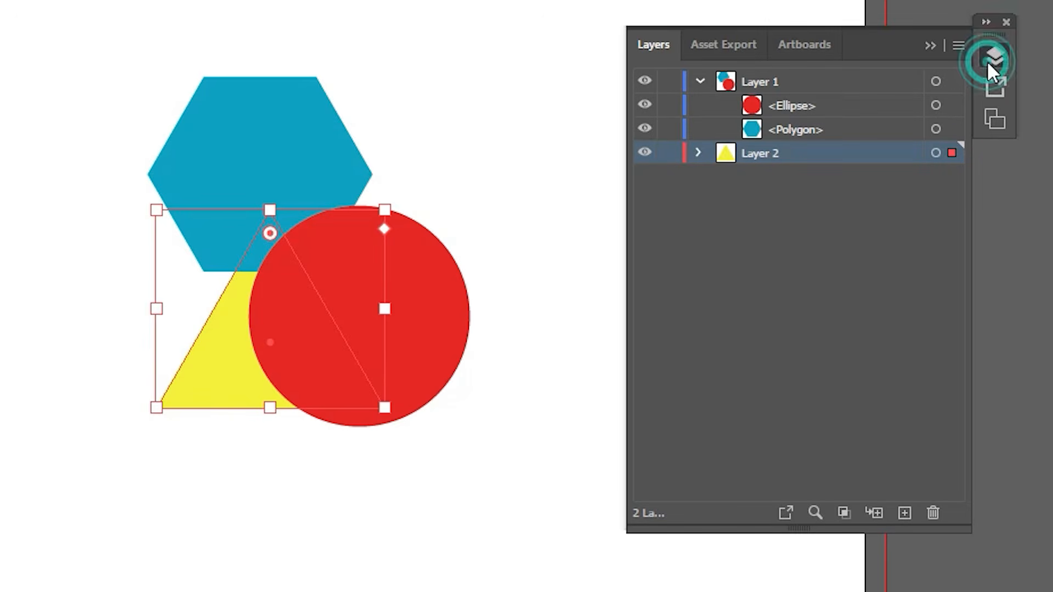
click(929, 45)
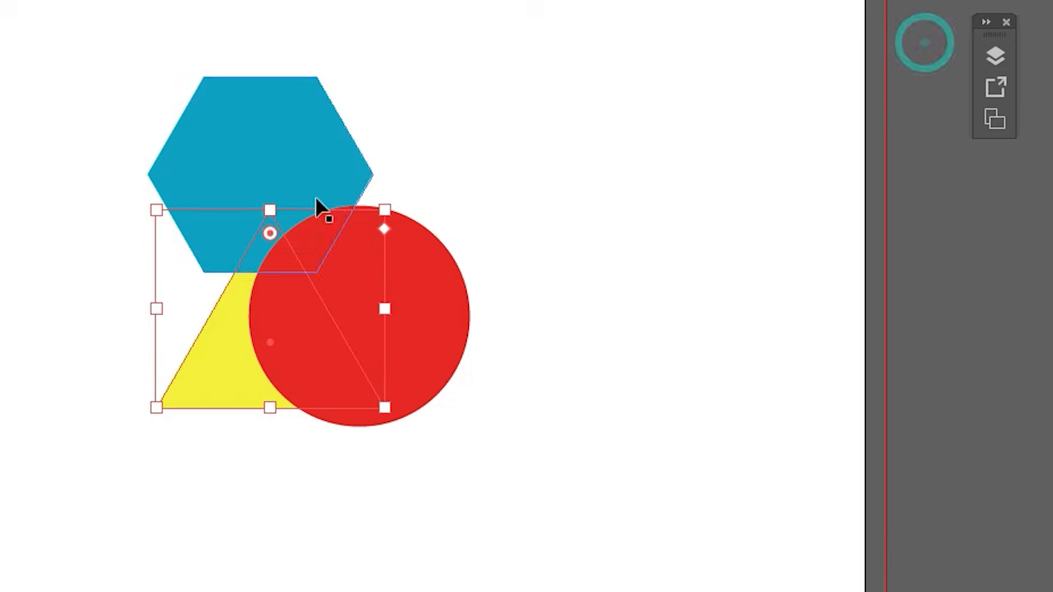
click(535, 229)
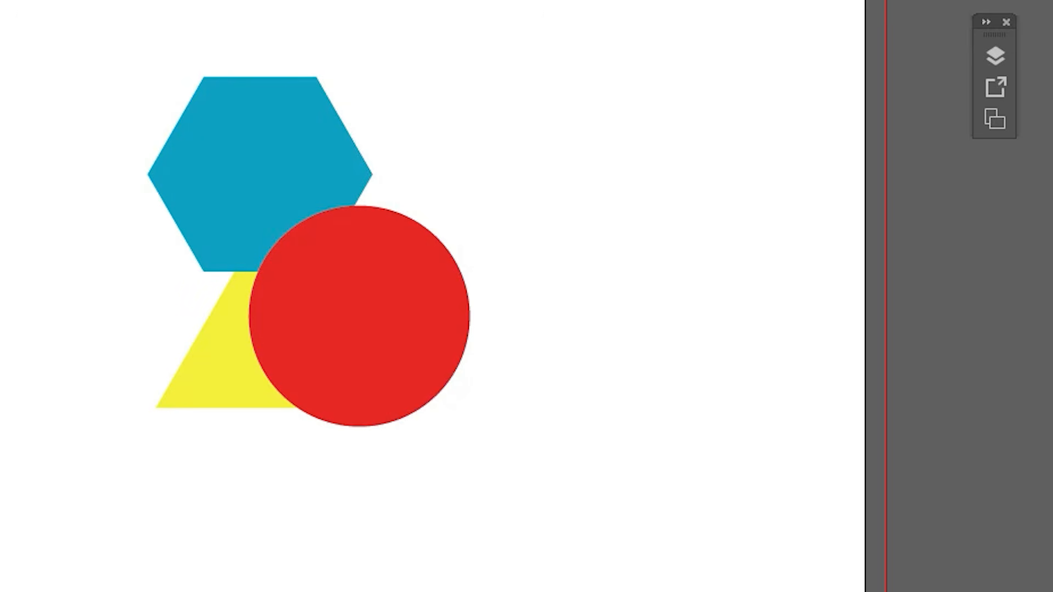
click(991, 61)
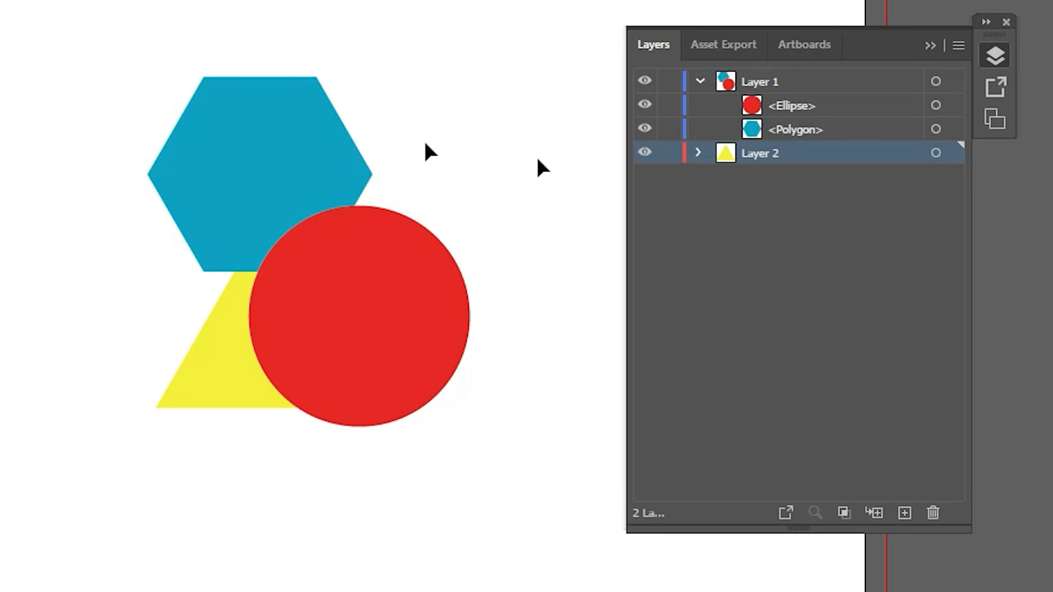
click(816, 81)
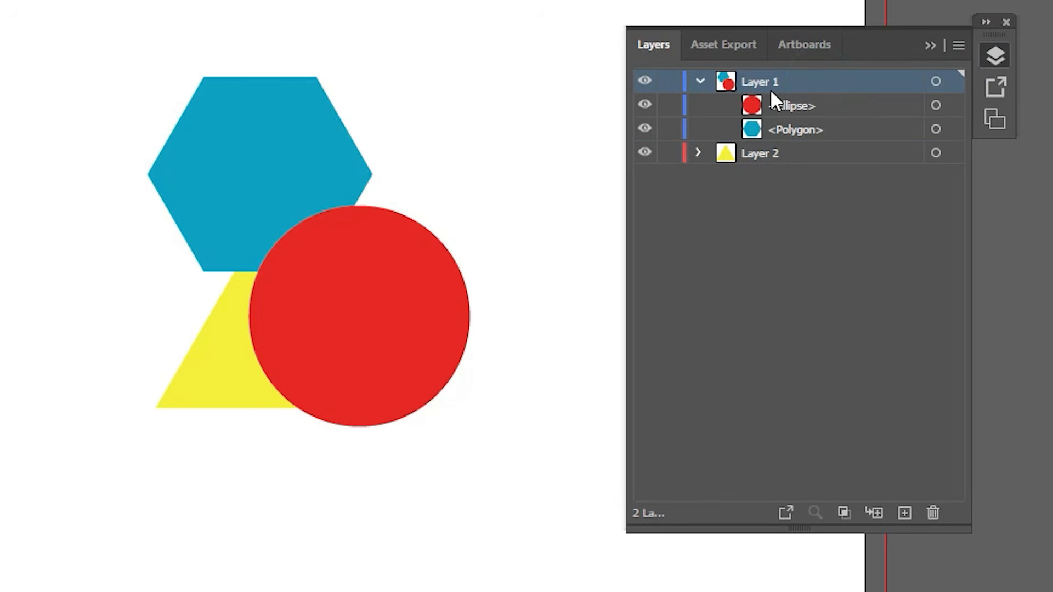
click(925, 50)
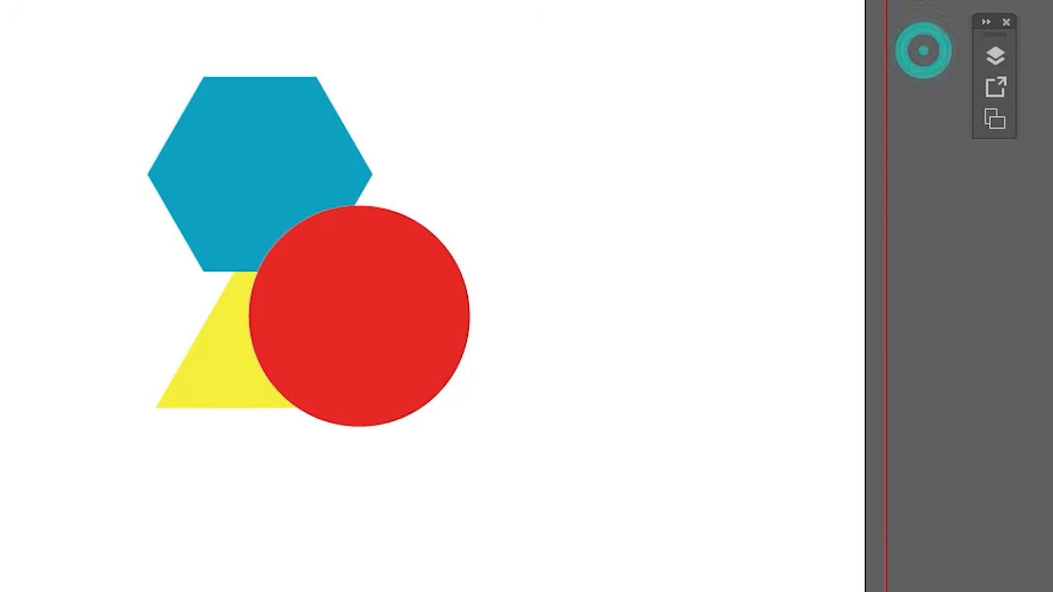
Step: Draw a green-filled square on Layer 1 and place it overlapping the hexagon's right corner and the circle's upper right part
drag(547, 151, 732, 335)
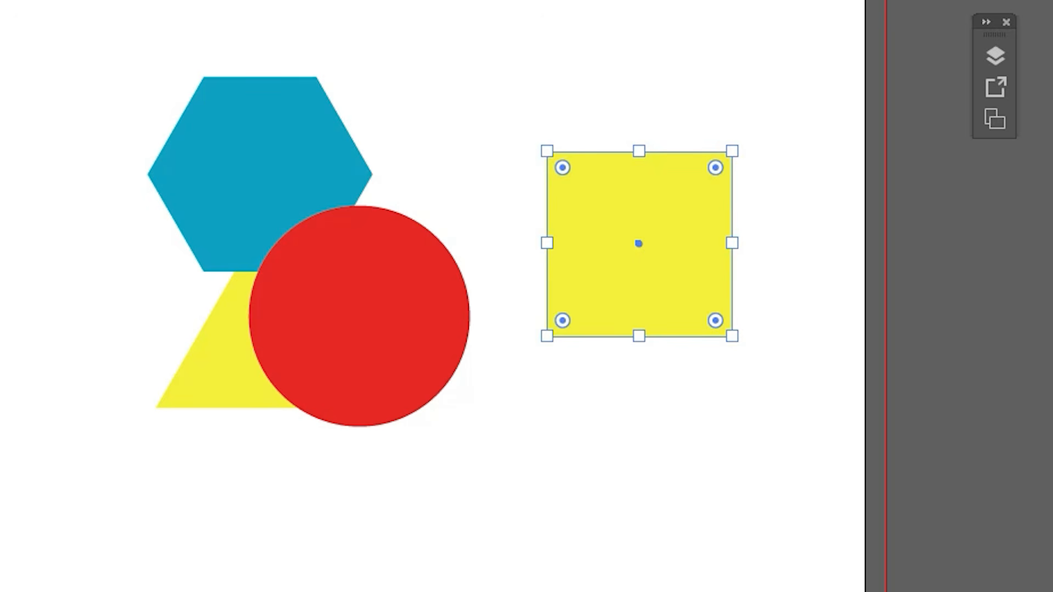
double_click(0, 329)
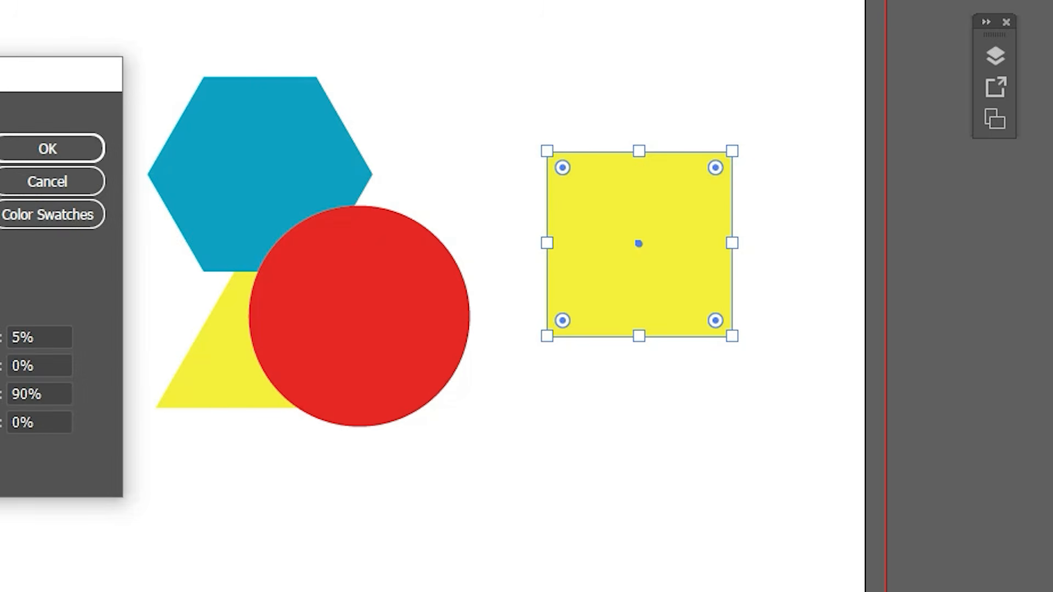
click(0, 373)
click(37, 147)
drag(666, 282, 472, 217)
click(734, 97)
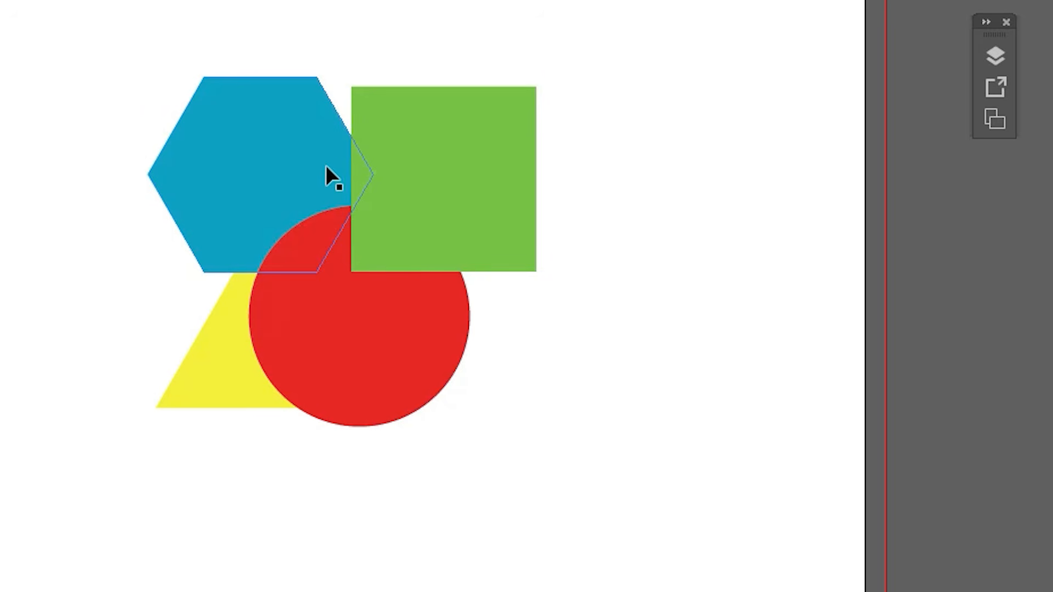
Step: Select the square, hexagon and circle together and examine their order inside Layer 1, then clear the selection
click(494, 157)
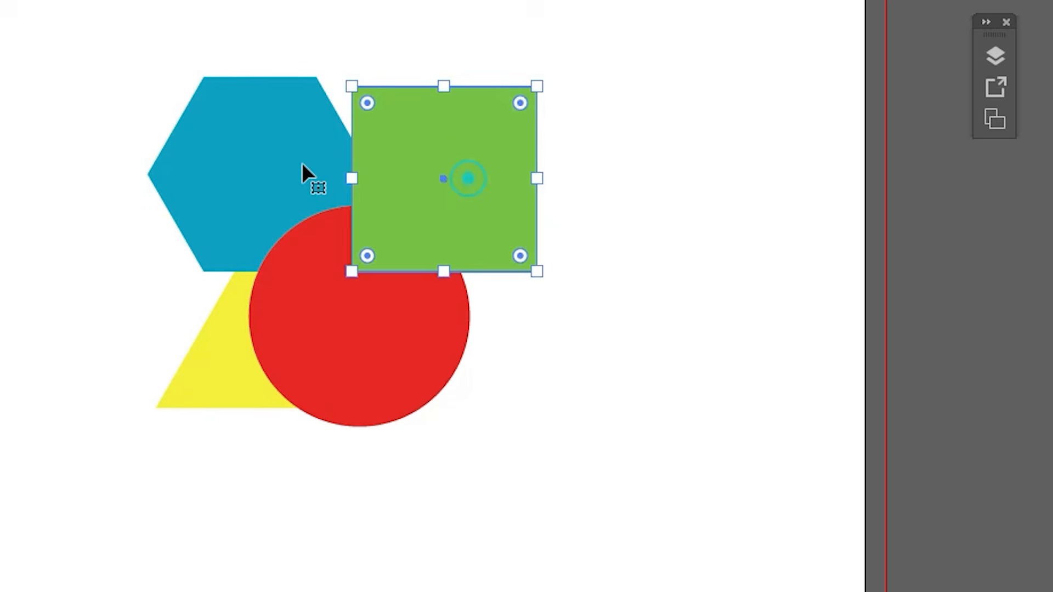
shift+click(247, 176)
shift+click(447, 299)
click(995, 55)
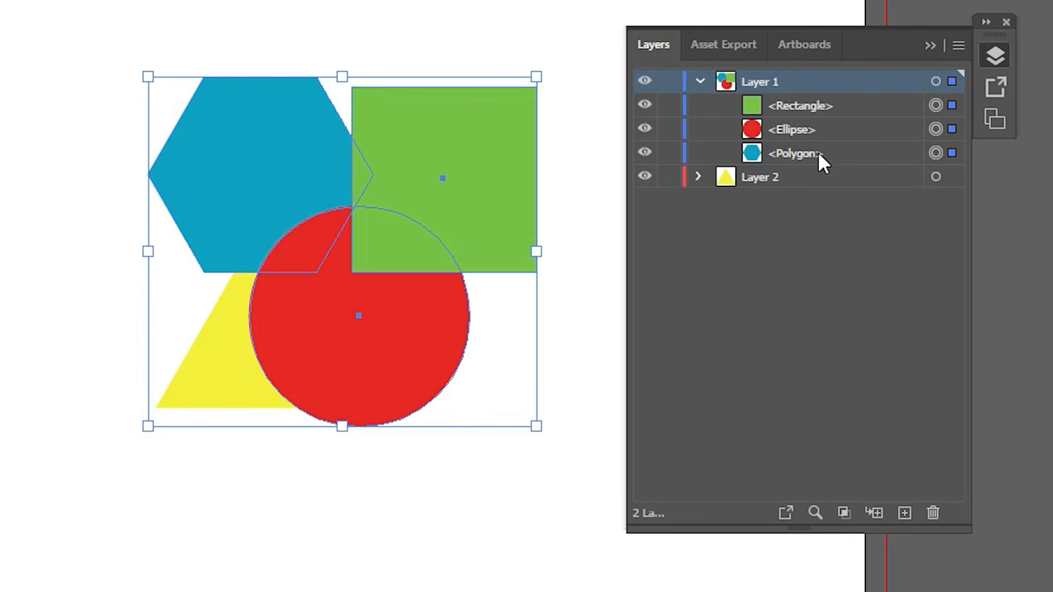
click(849, 98)
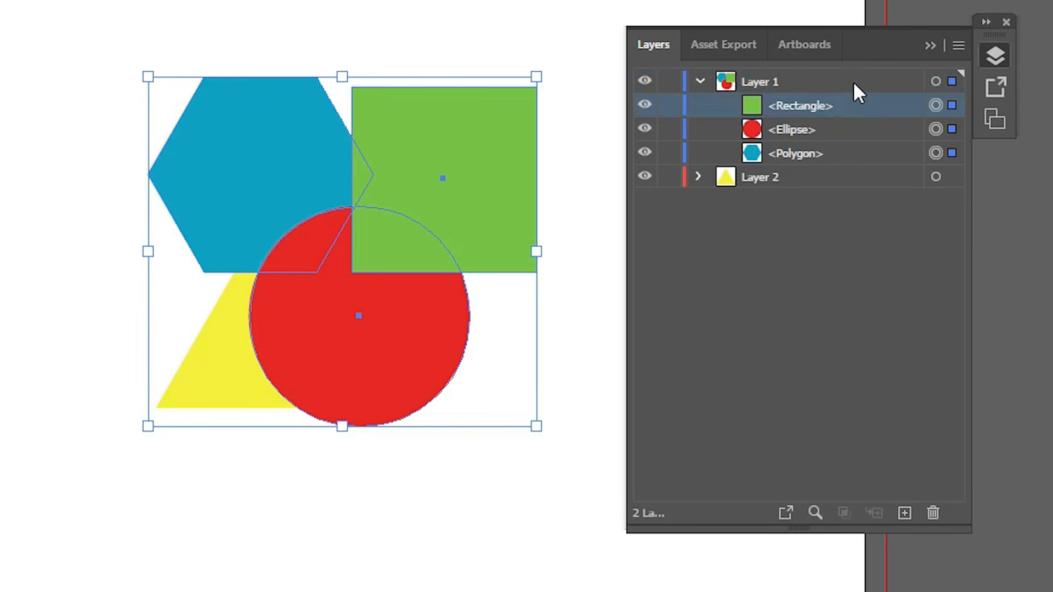
click(853, 82)
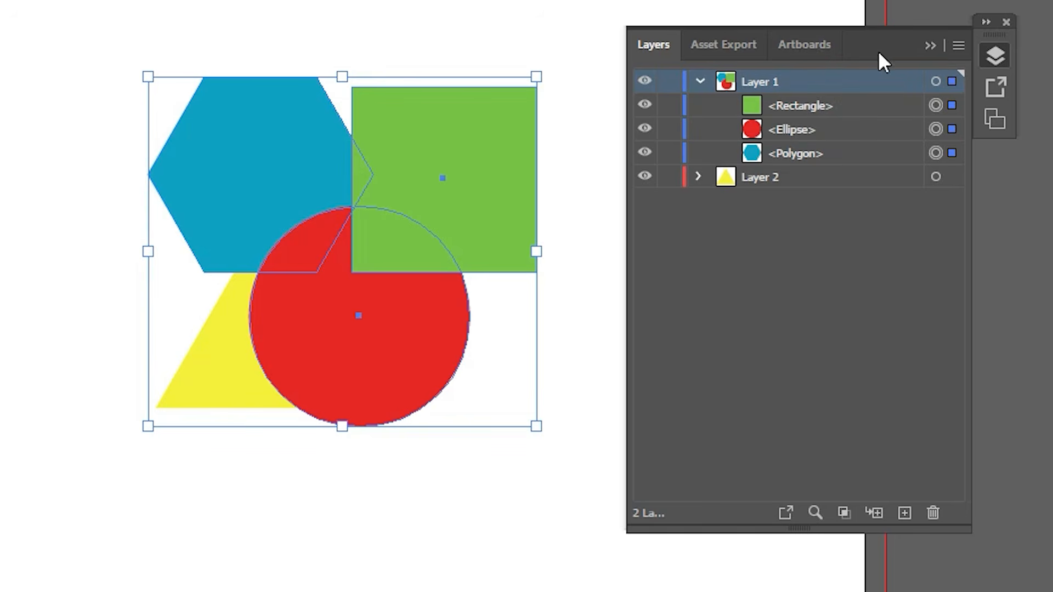
click(929, 46)
click(701, 94)
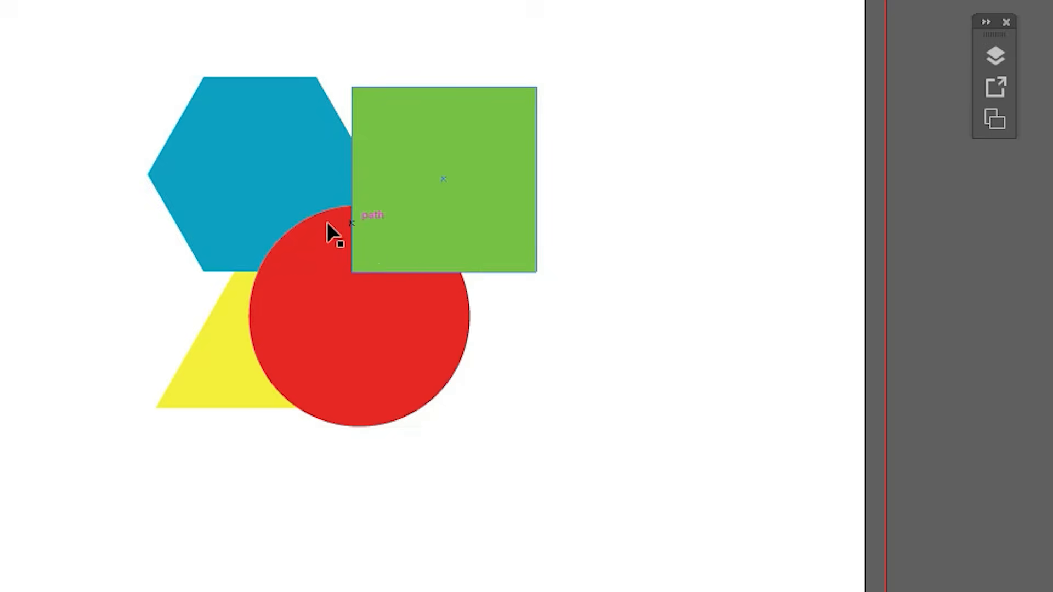
Step: Select the green square and examine the stacking-order commands under Arrange
right_click(277, 460)
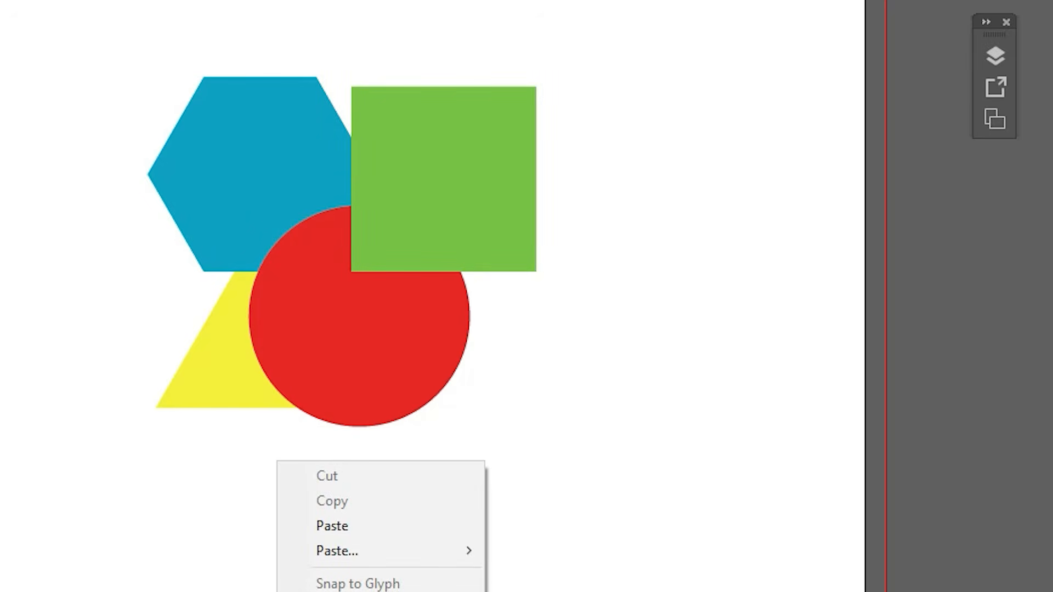
right_click(497, 355)
click(446, 218)
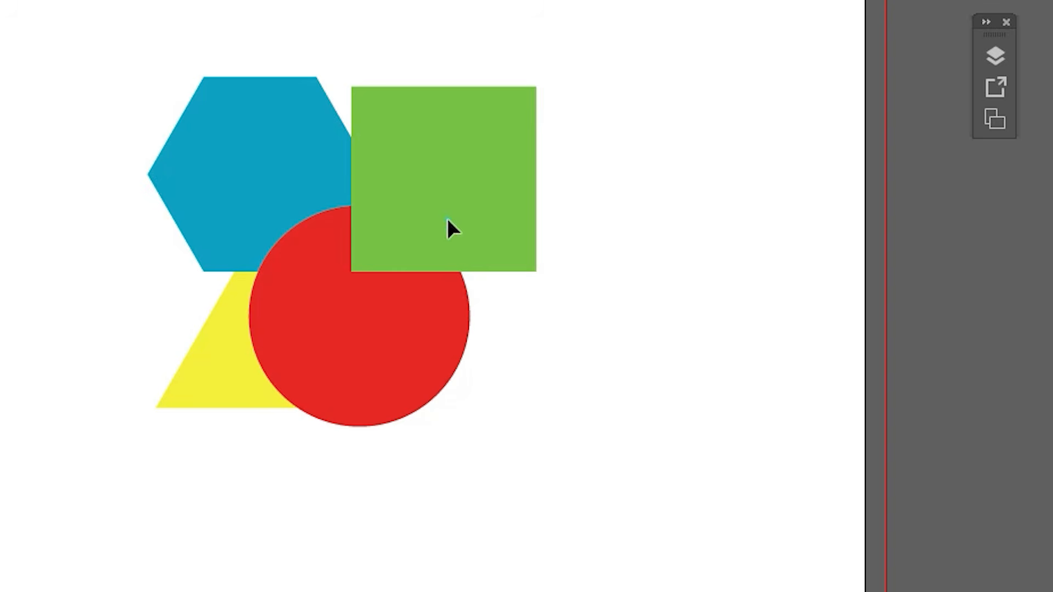
click(447, 219)
right_click(468, 195)
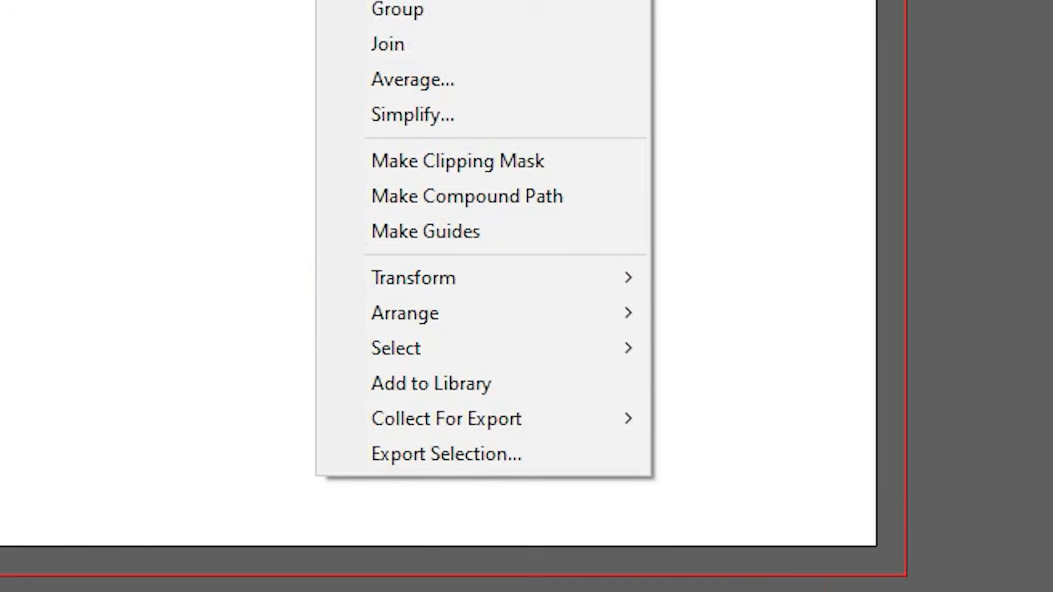
mouse_move(430, 318)
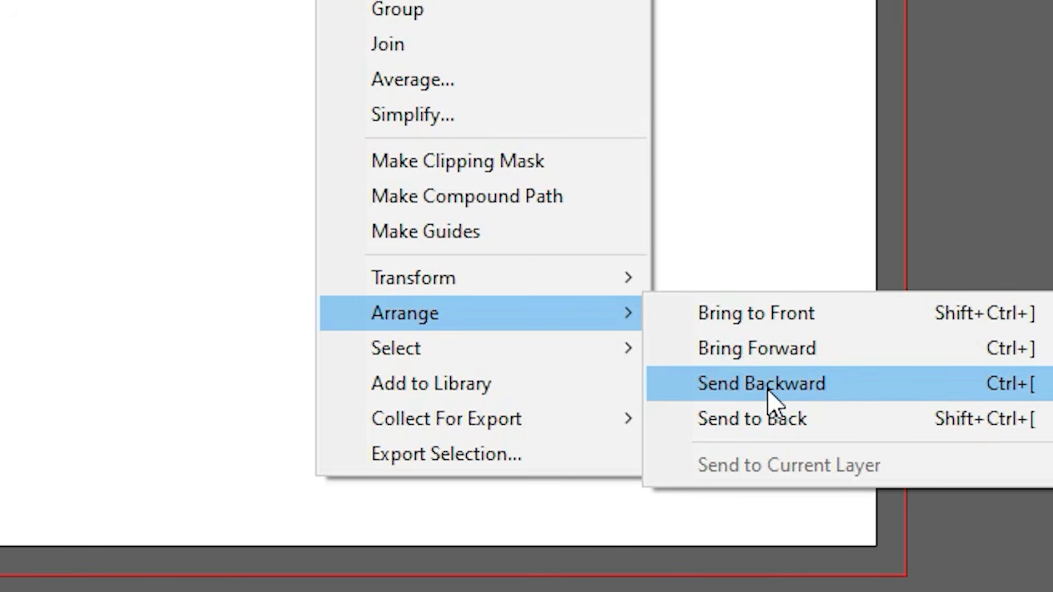
click(759, 426)
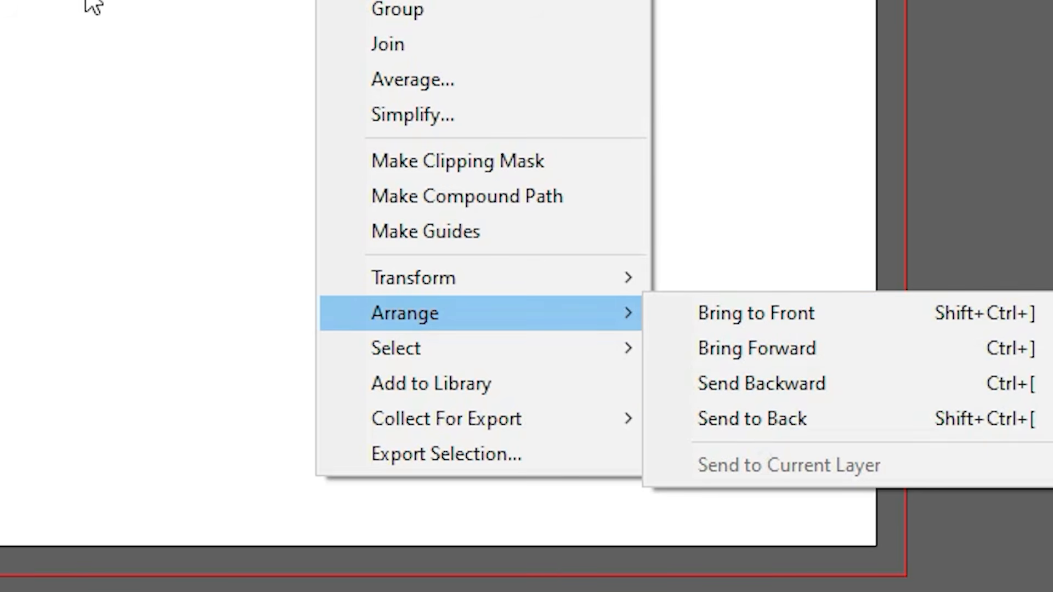
Step: Shift the green square slightly down and to the left, and move the yellow triangle up and left so the hexagon and circle partly cover it
drag(605, 158, 584, 215)
drag(379, 396, 264, 297)
click(702, 112)
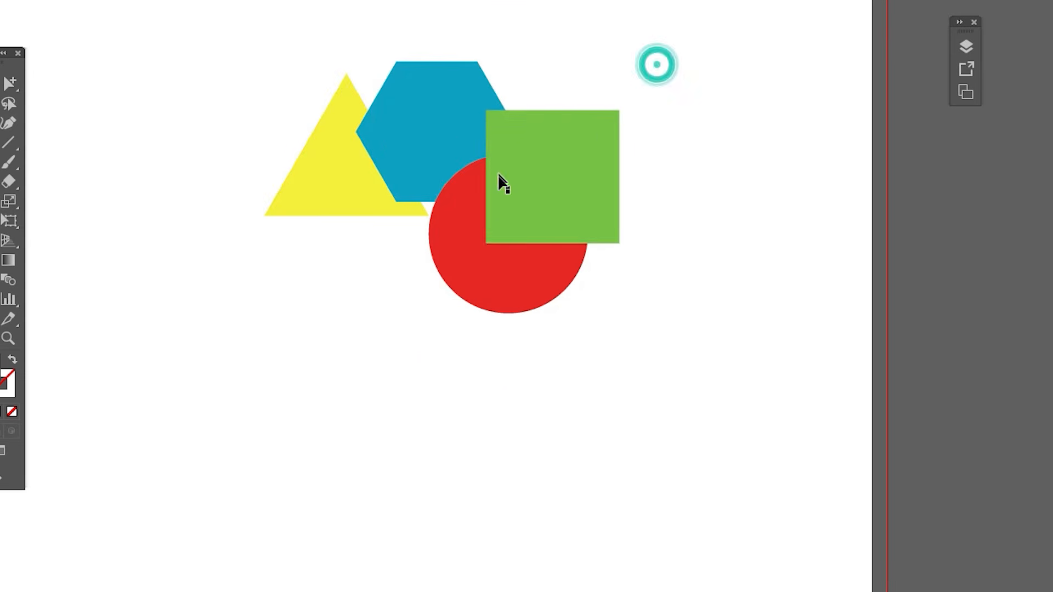
drag(324, 212, 369, 253)
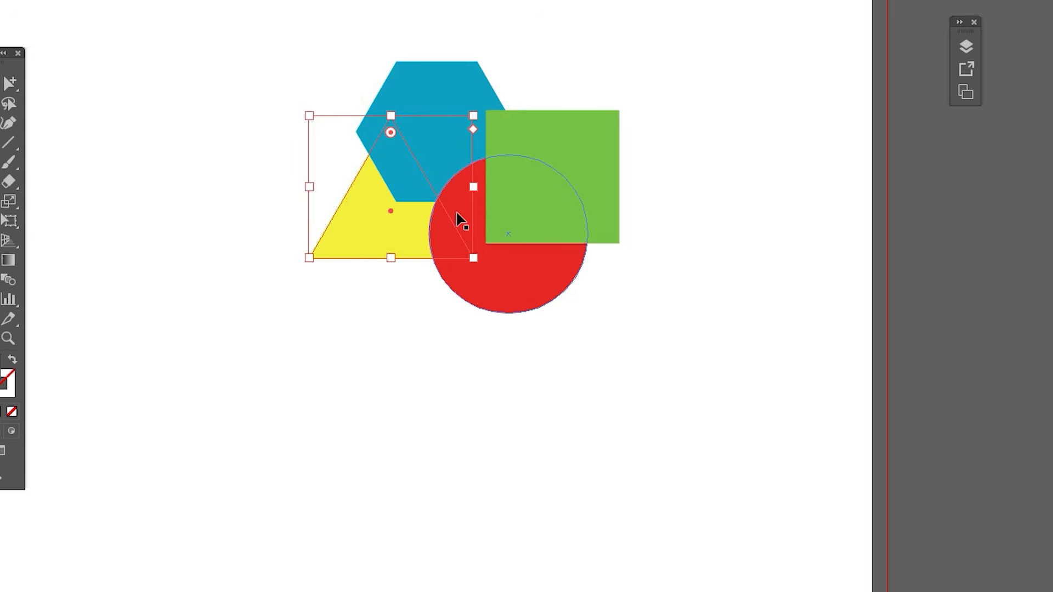
Step: Collapse Layer 1 and examine the order of Layer 1 and Layer 2 with the triangle selected
click(966, 48)
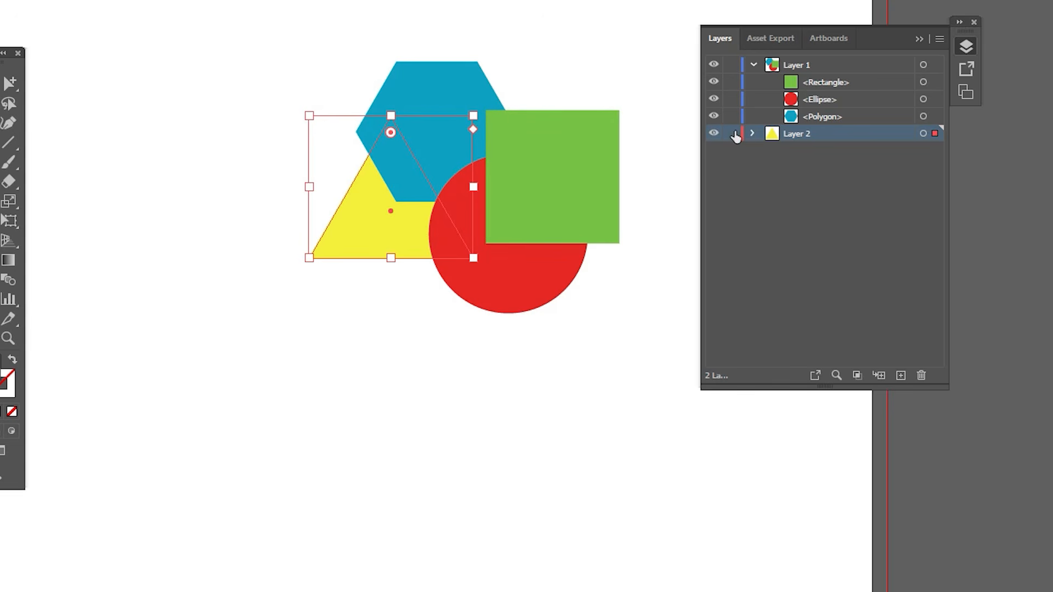
click(754, 65)
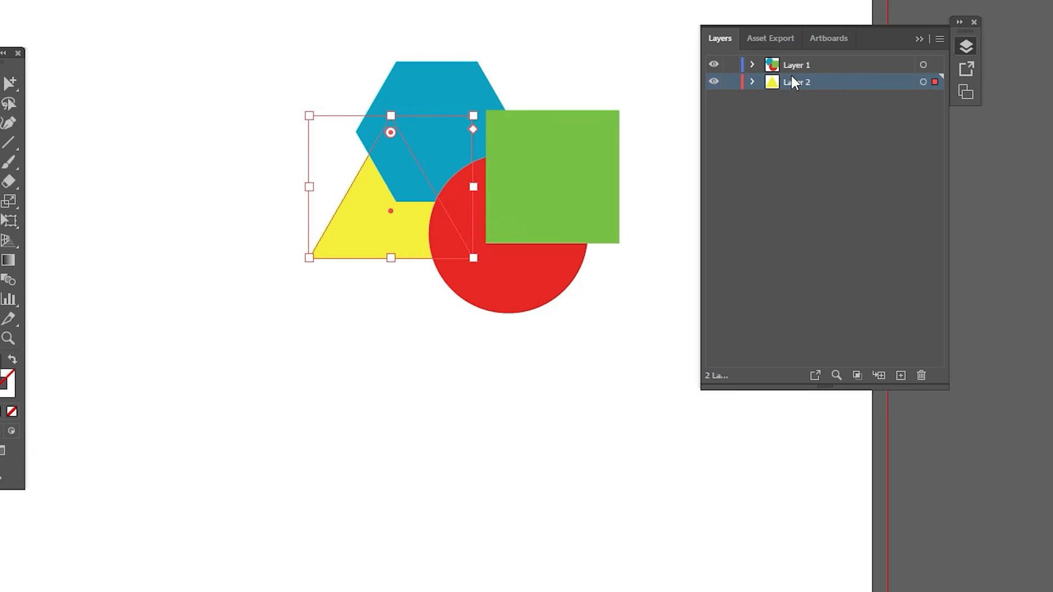
click(919, 39)
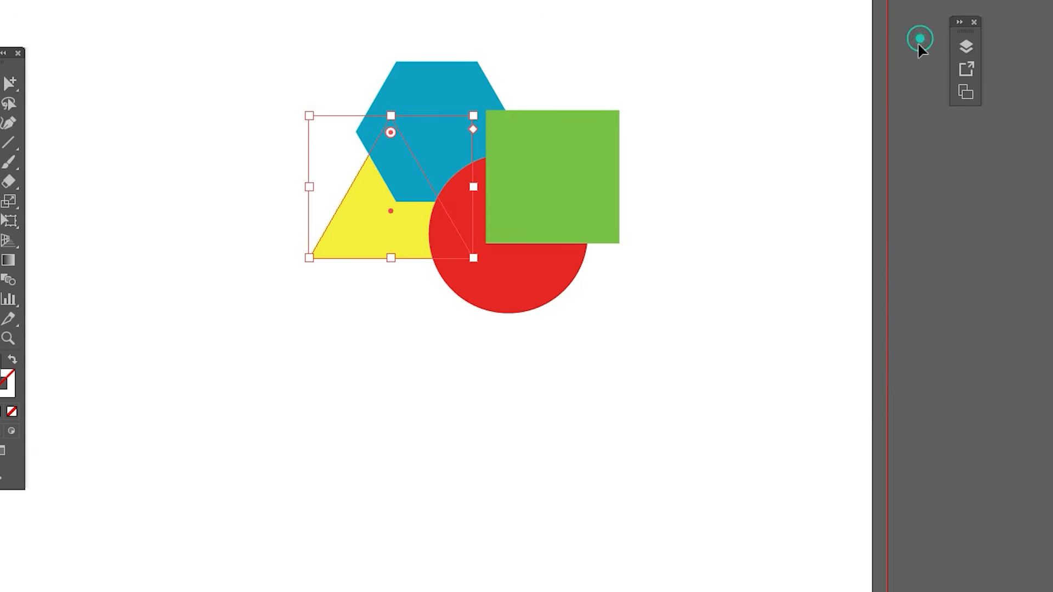
Step: Try to bring the yellow triangle on Layer 2 in front of the Layer 1 shapes with Bring to Front
right_click(384, 235)
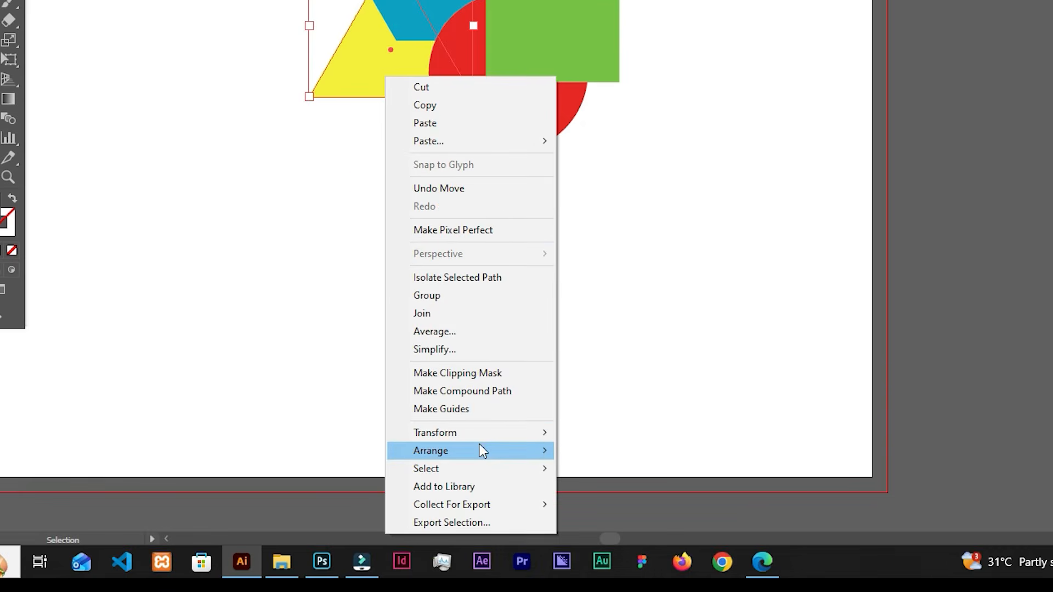
mouse_move(546, 452)
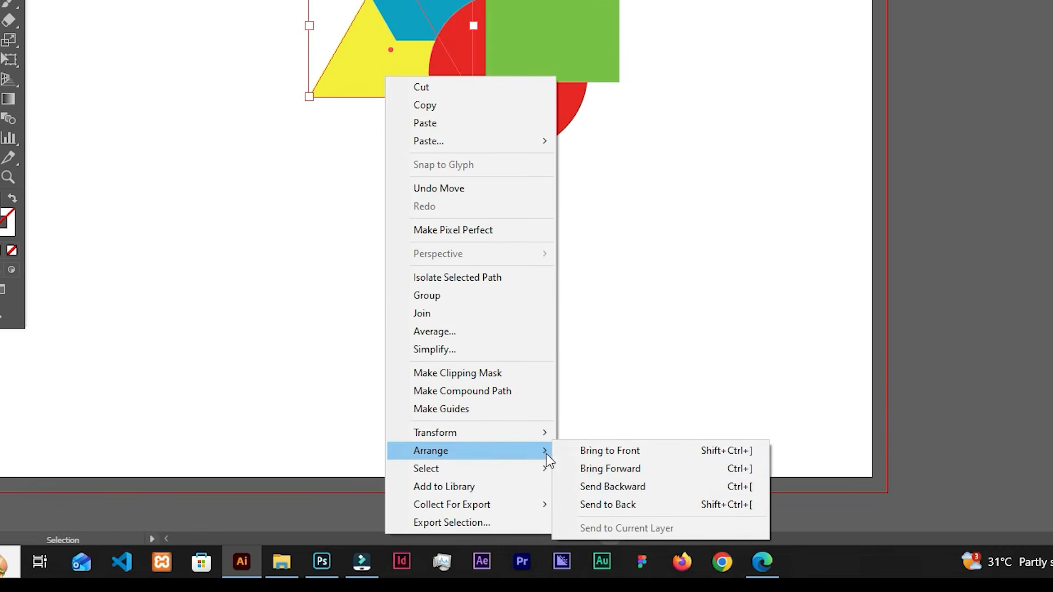
click(617, 450)
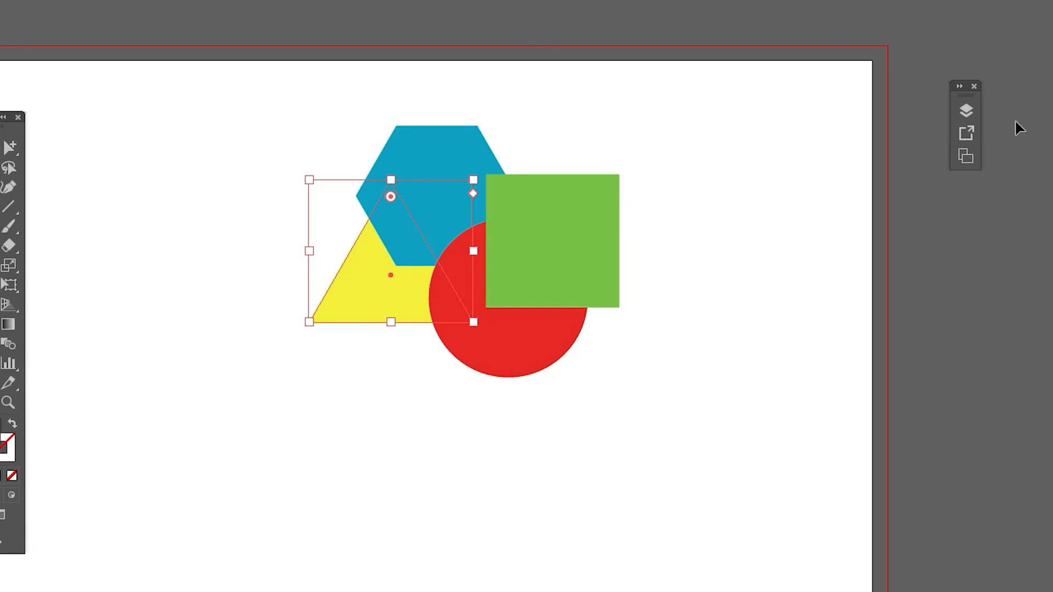
Step: Delete Layer 2 together with its yellow triangle
click(966, 110)
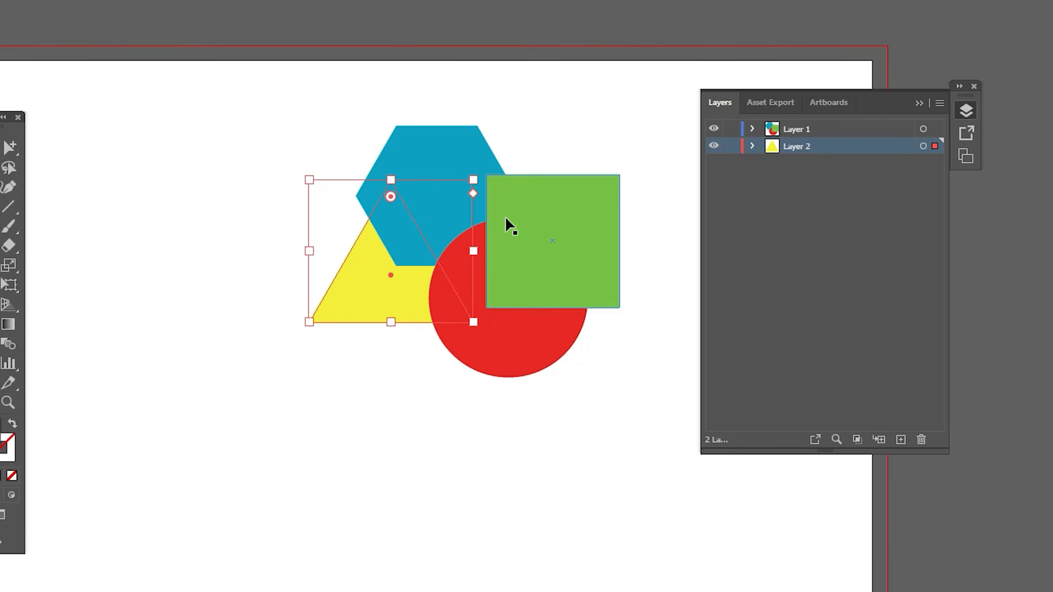
click(855, 147)
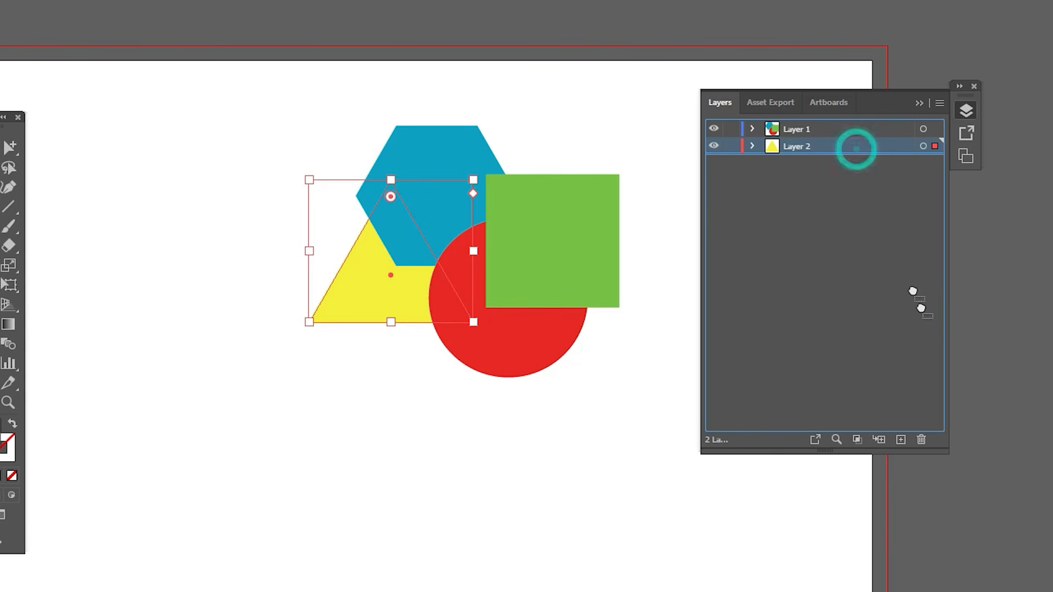
click(921, 440)
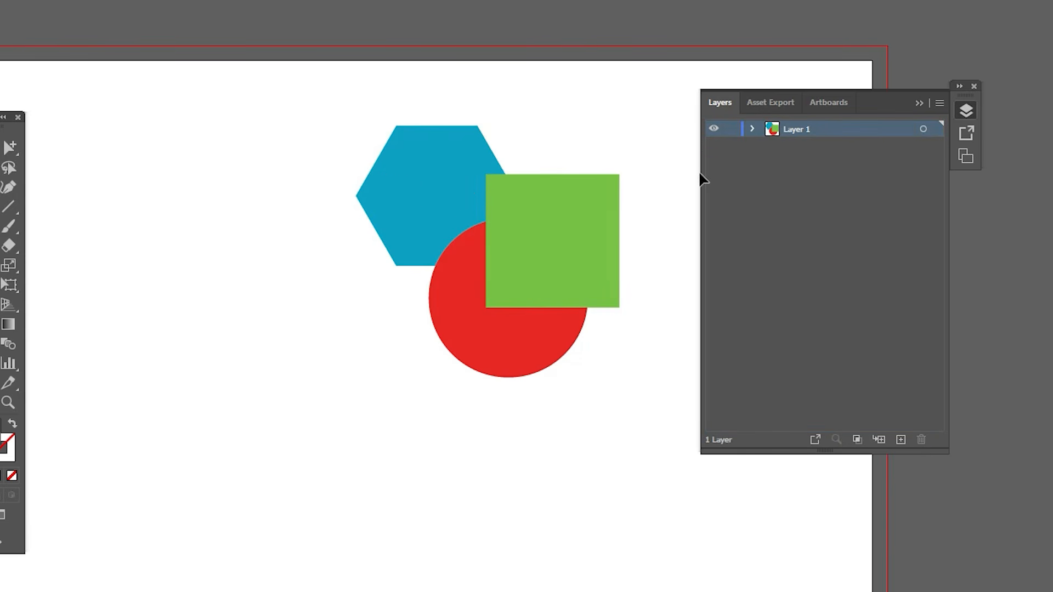
Step: Expand Layer 1 and select the circle and the hexagon in turn to examine their places in the stack
click(751, 129)
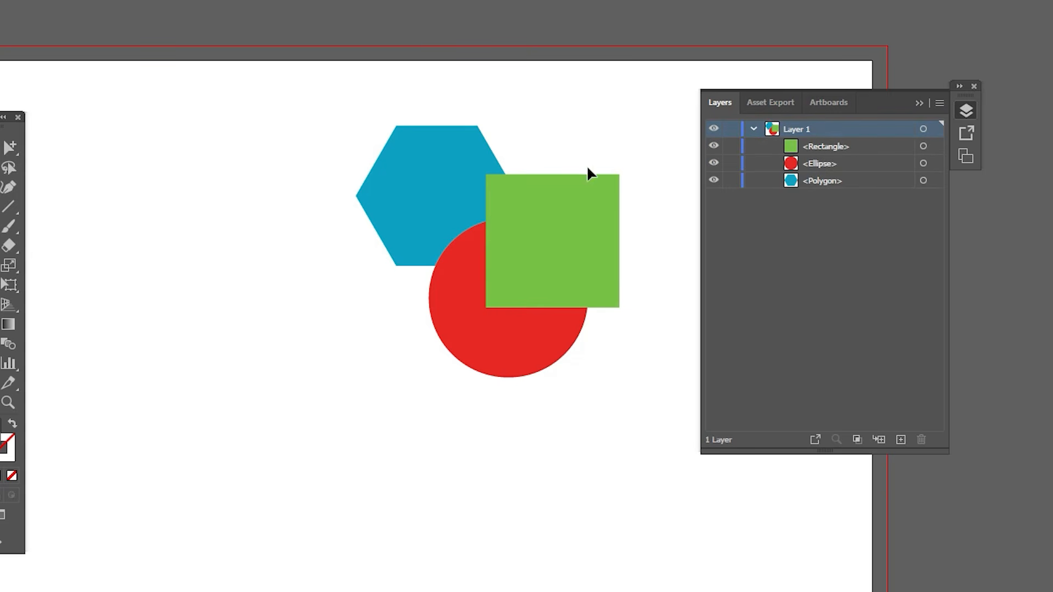
click(497, 311)
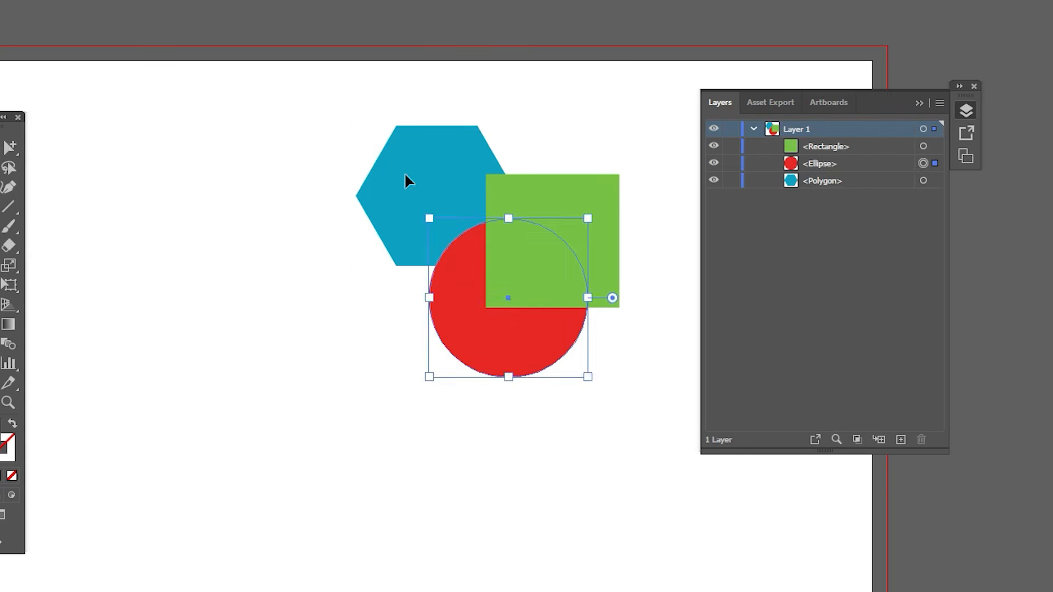
click(405, 177)
click(919, 102)
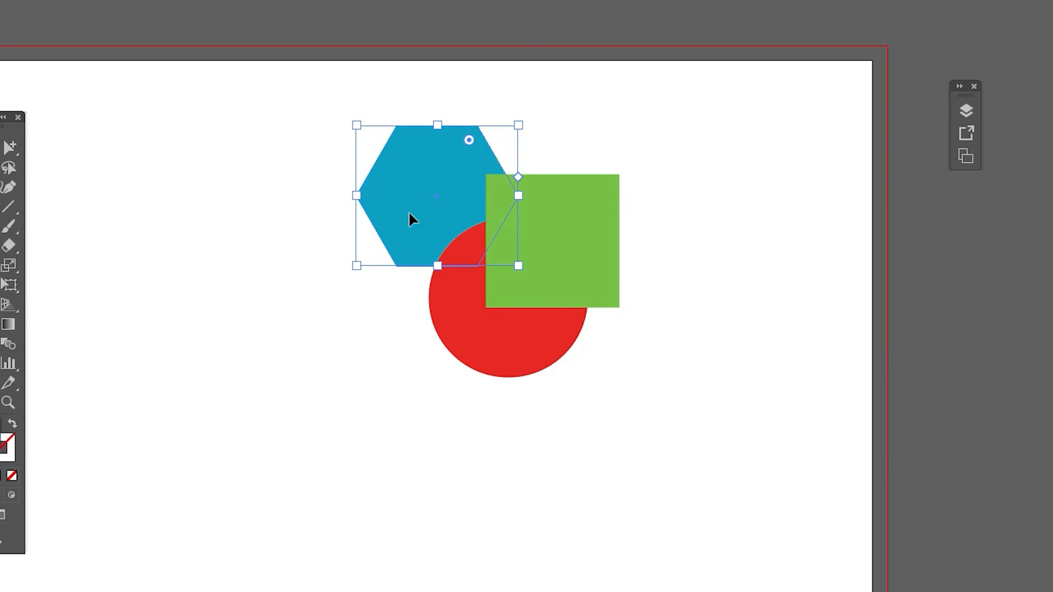
Step: Move the blue hexagon down over the circle and bring it to the front of all shapes
drag(411, 219, 407, 254)
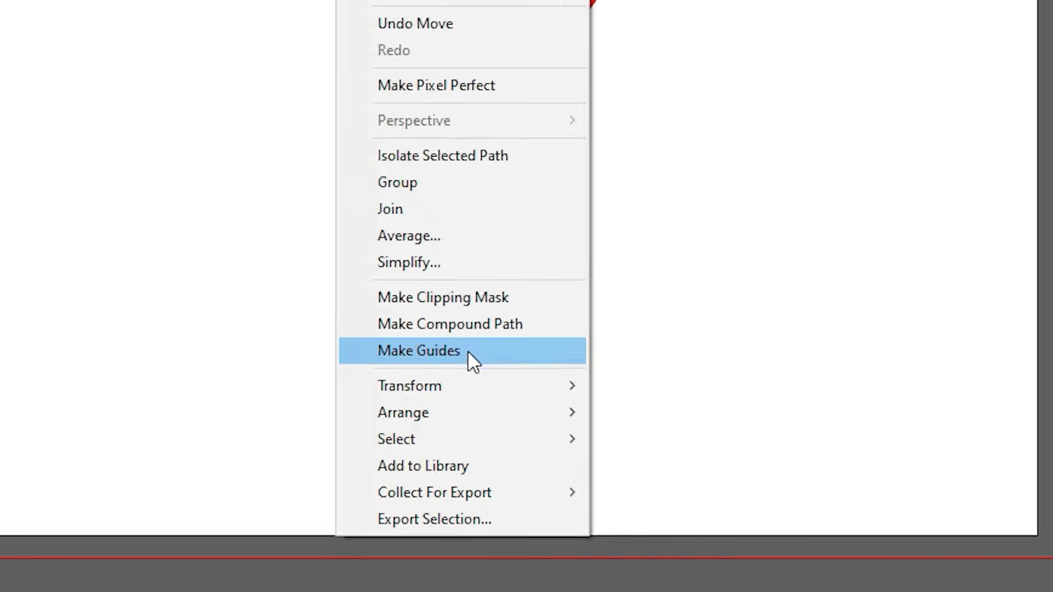
mouse_move(503, 591)
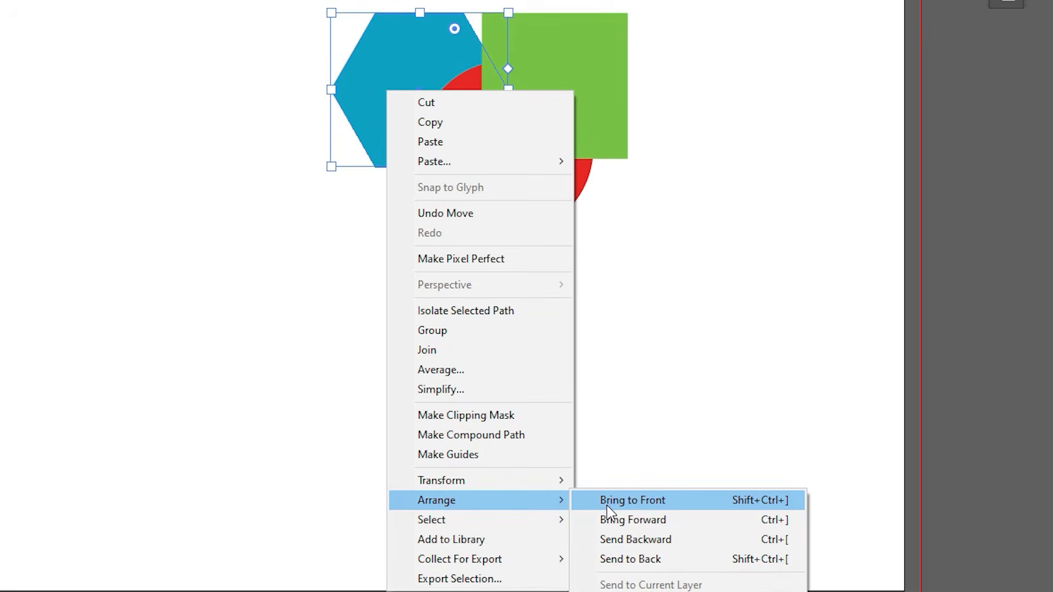
click(607, 505)
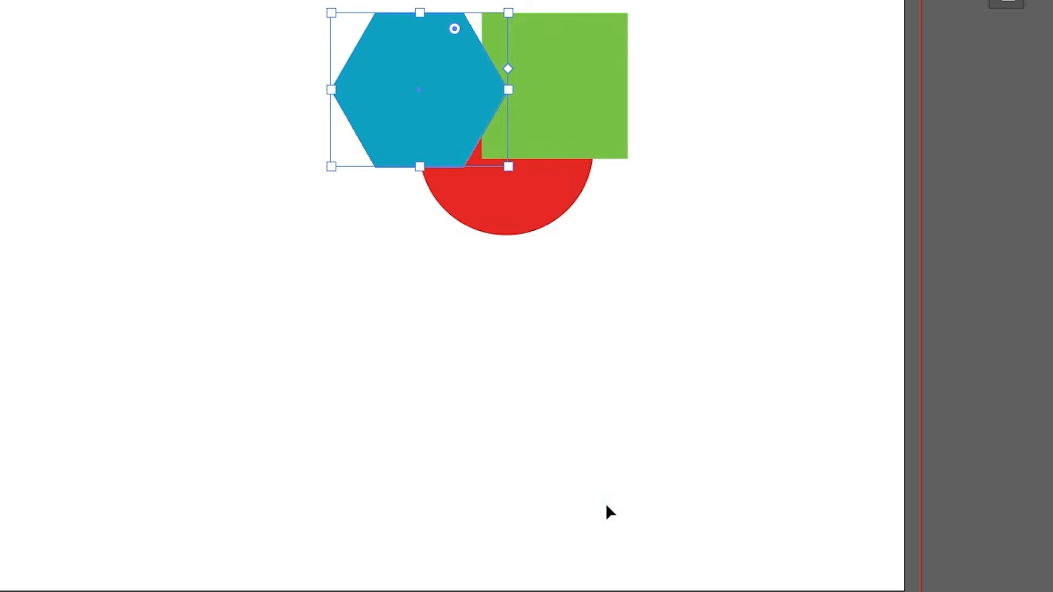
Step: Move the blue hexagon up and right over the square, and send it to the back
drag(369, 114, 416, 61)
right_click(438, 67)
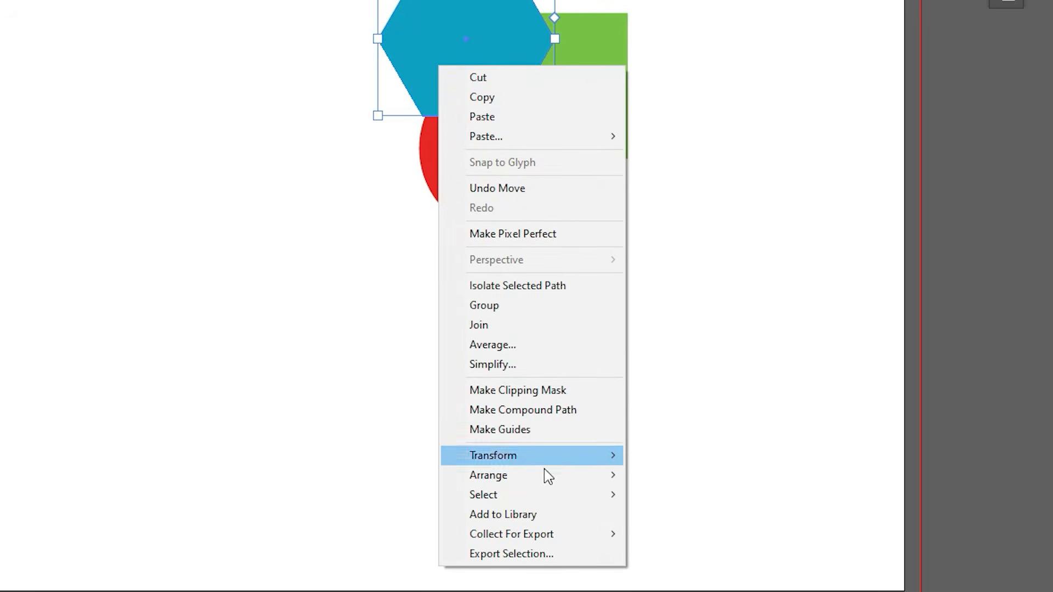
mouse_move(545, 476)
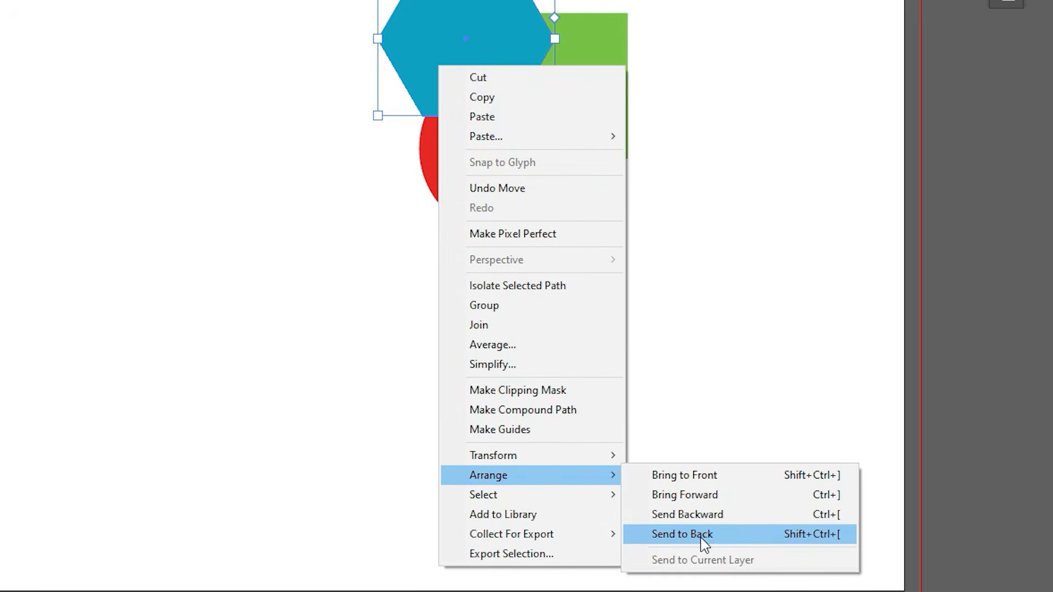
click(702, 536)
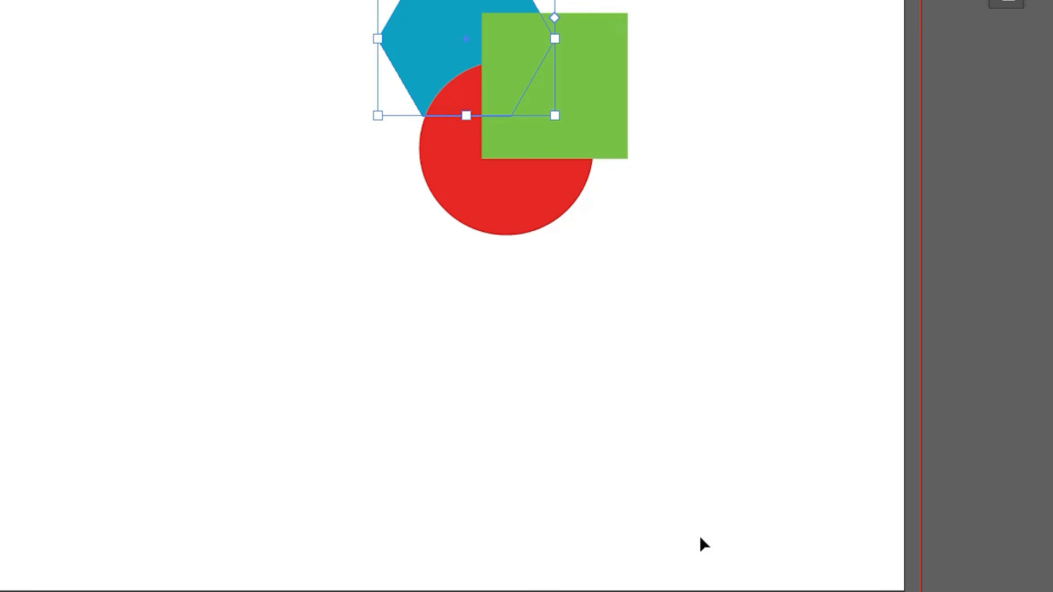
Step: Bring the blue hexagon forward one level, above the red circle but still behind the green square
right_click(451, 49)
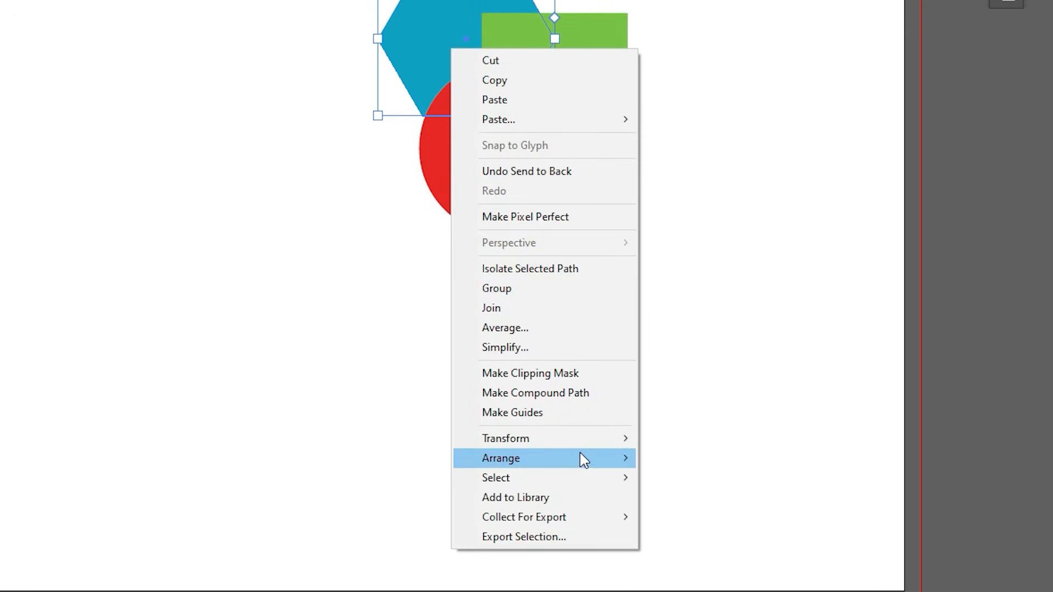
mouse_move(591, 459)
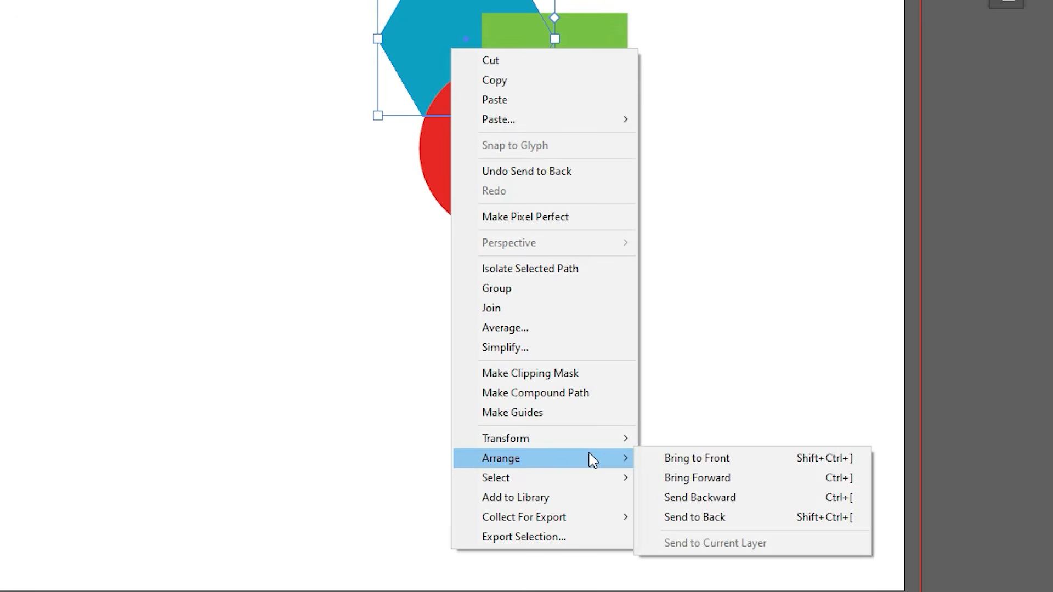
click(707, 484)
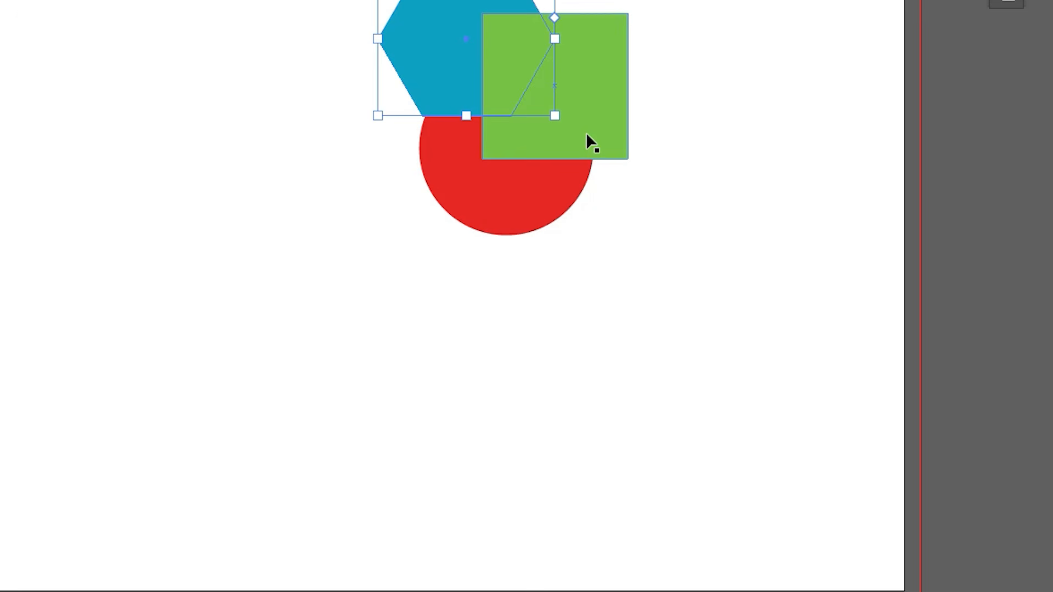
Step: Bring the blue hexagon forward one more level, above the green square
right_click(440, 54)
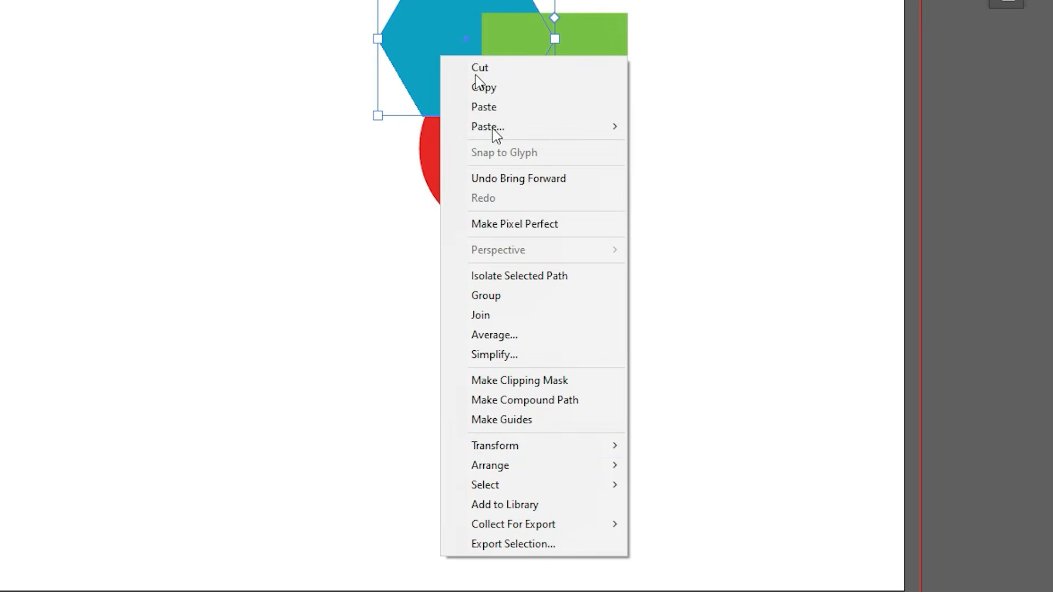
mouse_move(512, 454)
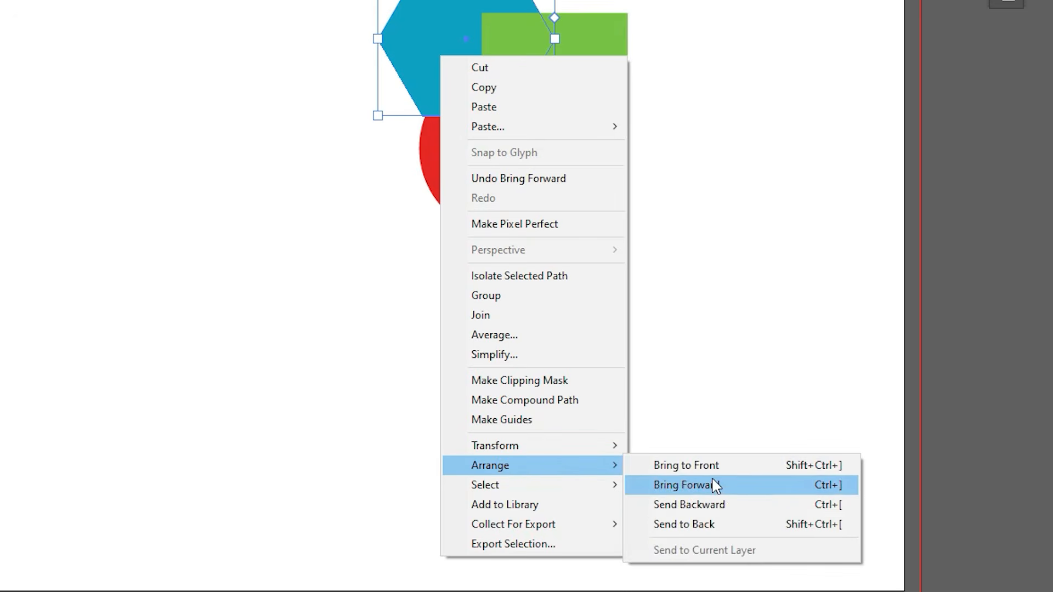
click(698, 487)
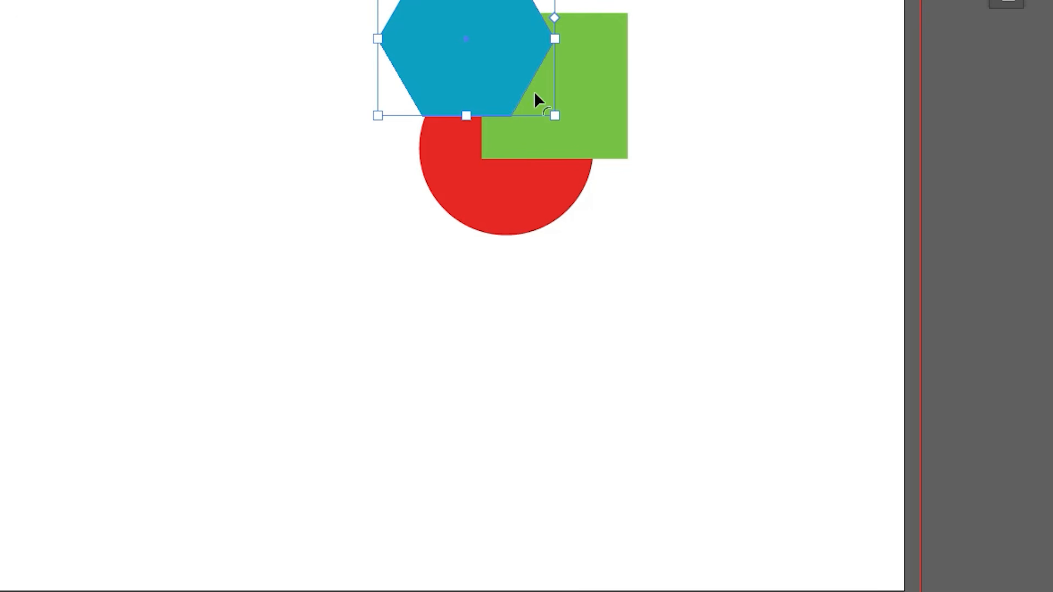
Step: Send the blue hexagon backward two levels, one at a time, behind the green square and the red circle
right_click(463, 7)
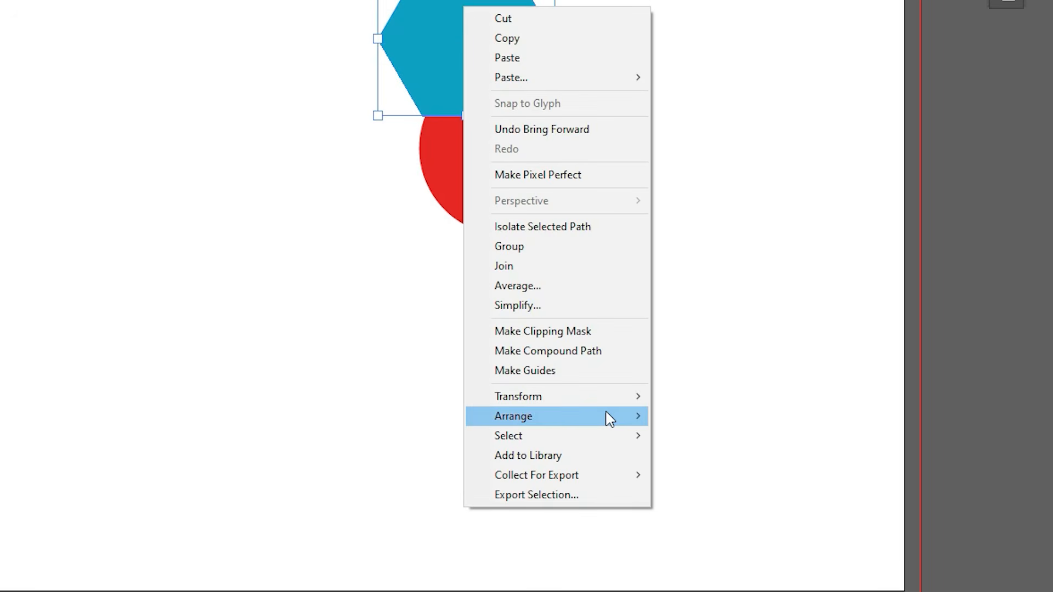
mouse_move(599, 420)
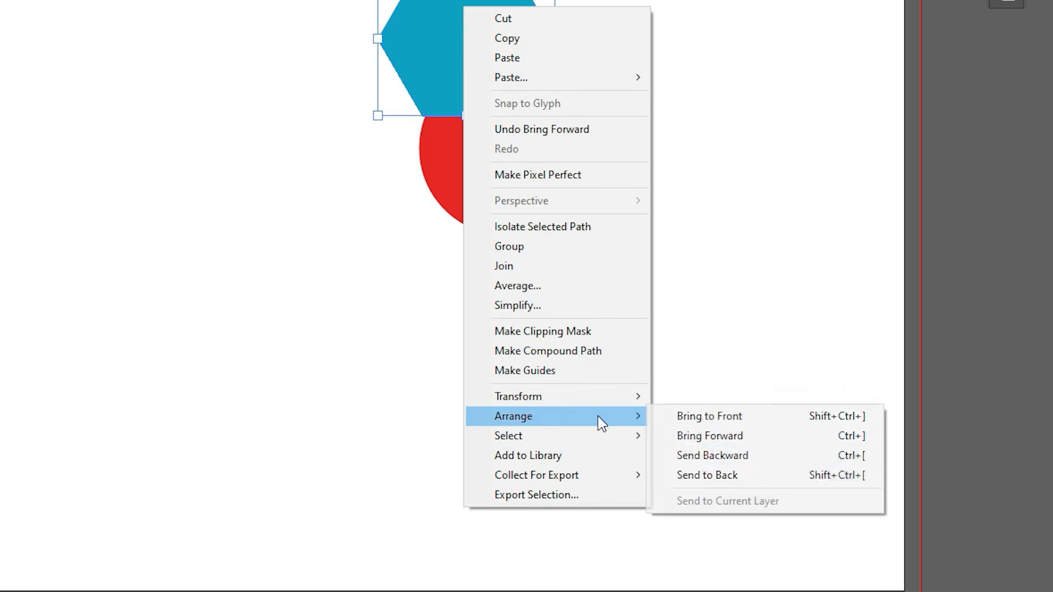
click(727, 461)
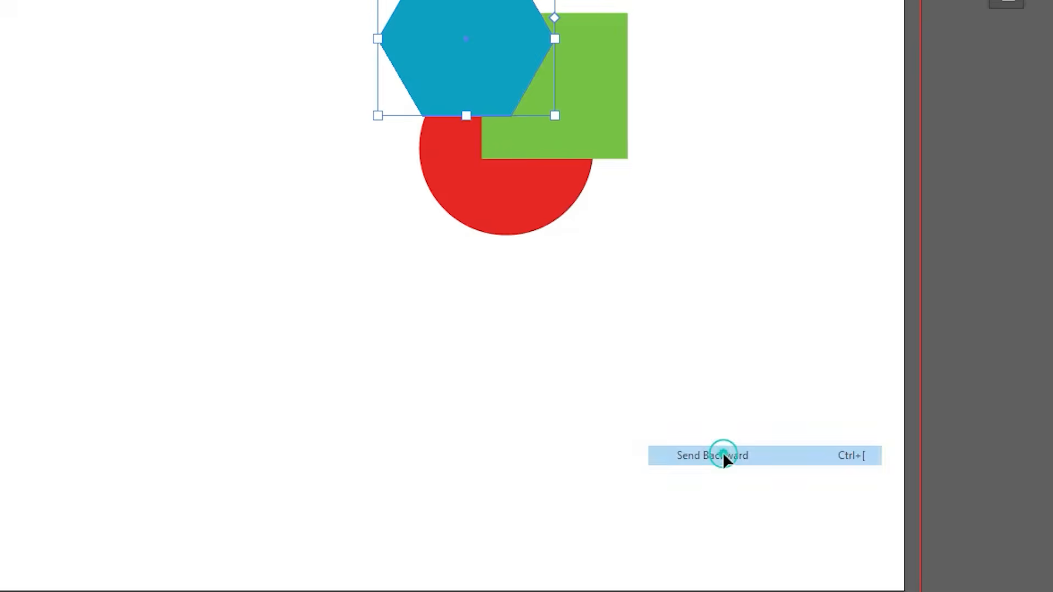
right_click(449, 73)
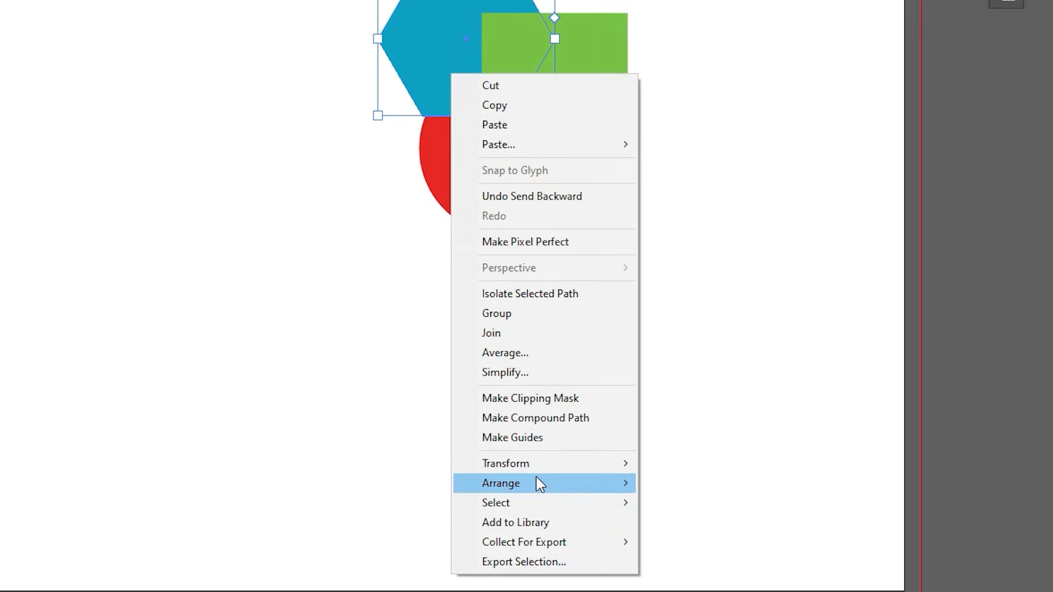
mouse_move(535, 484)
click(703, 525)
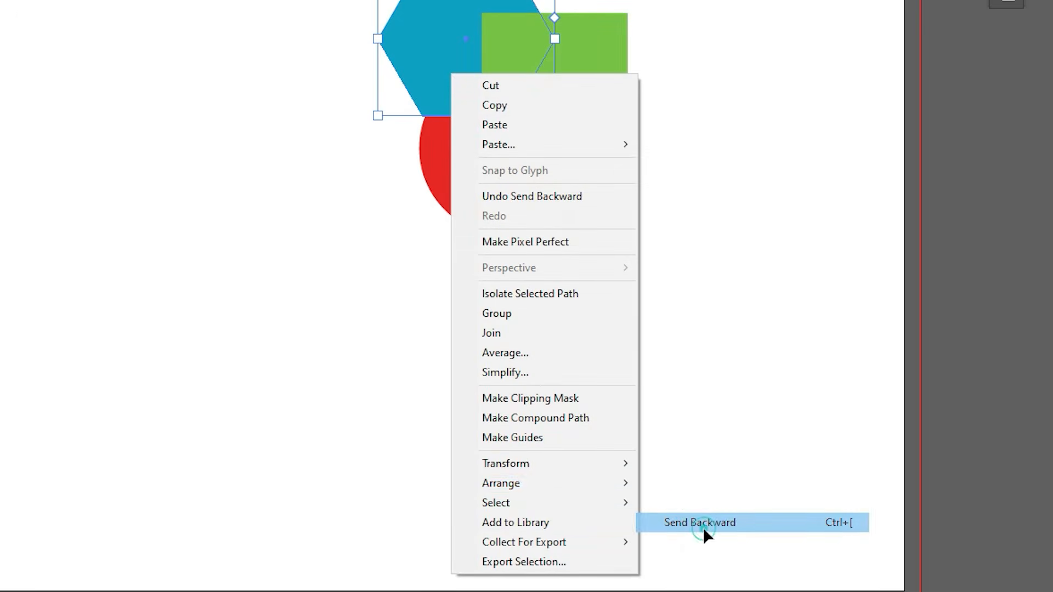
right_click(418, 52)
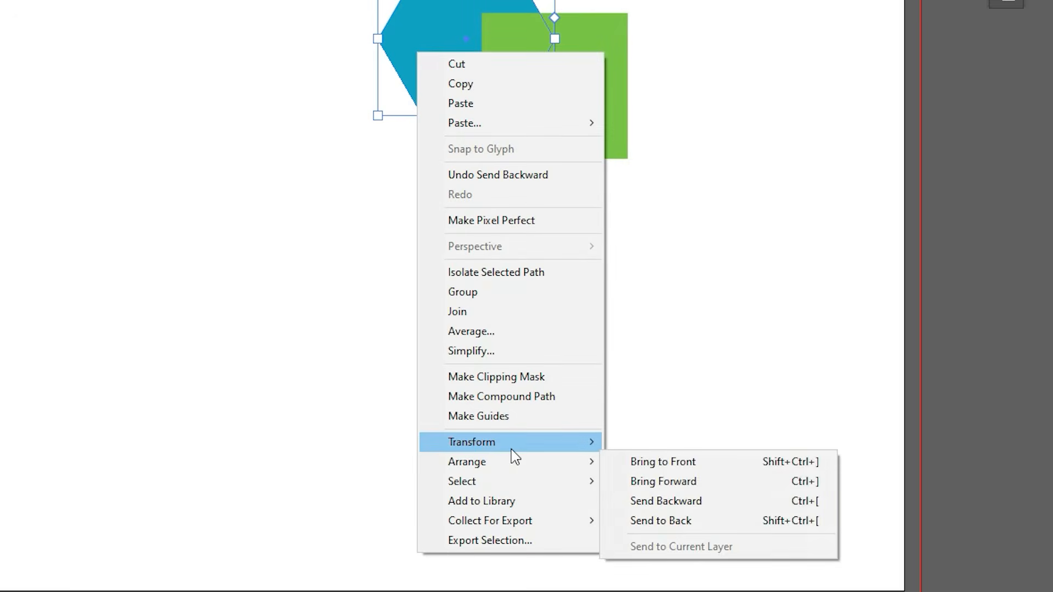
mouse_move(520, 461)
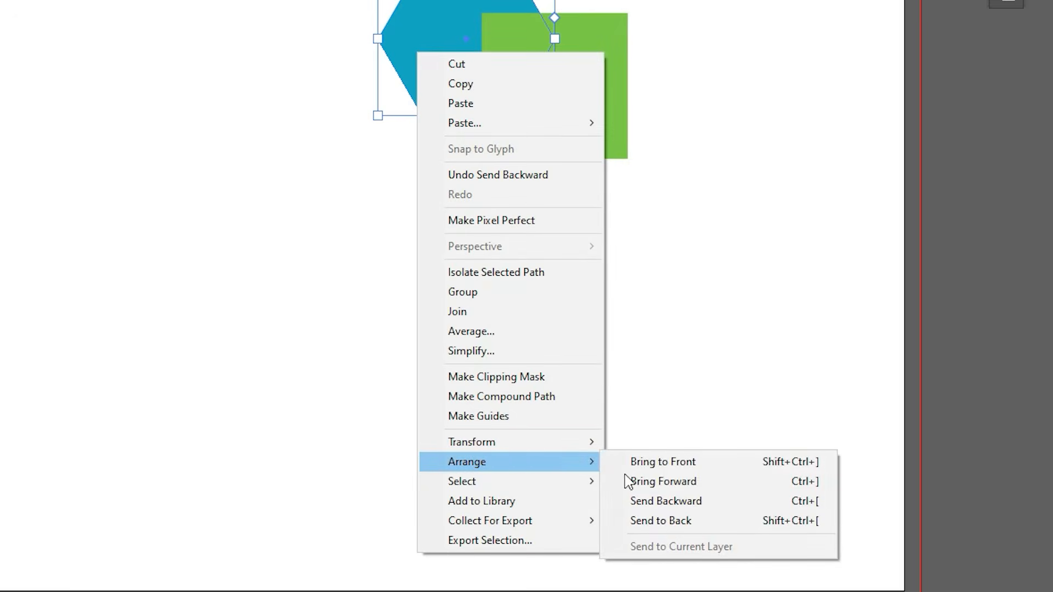
click(664, 464)
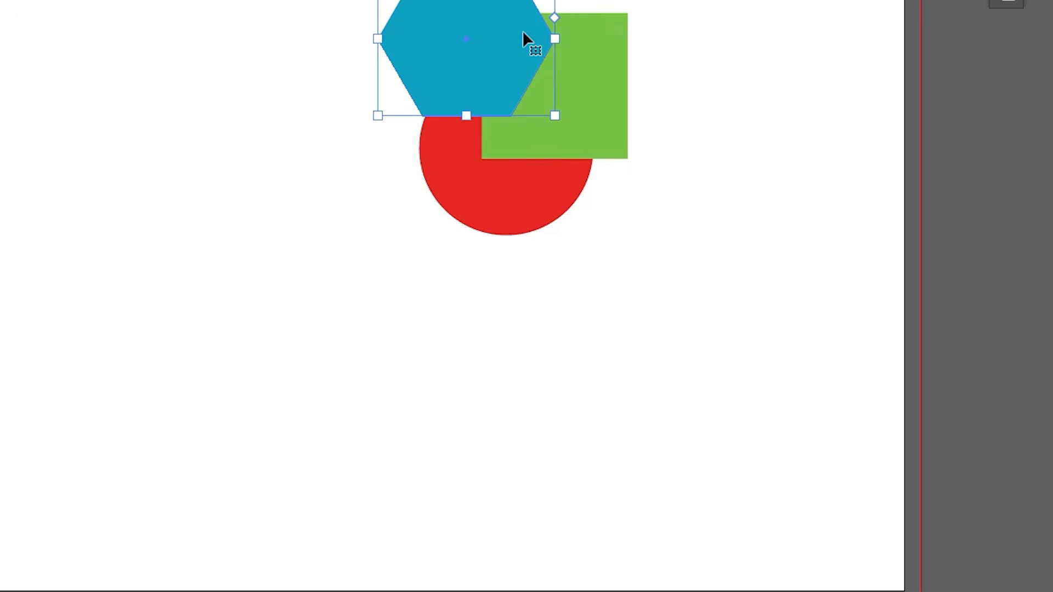
key(ctrl+z)
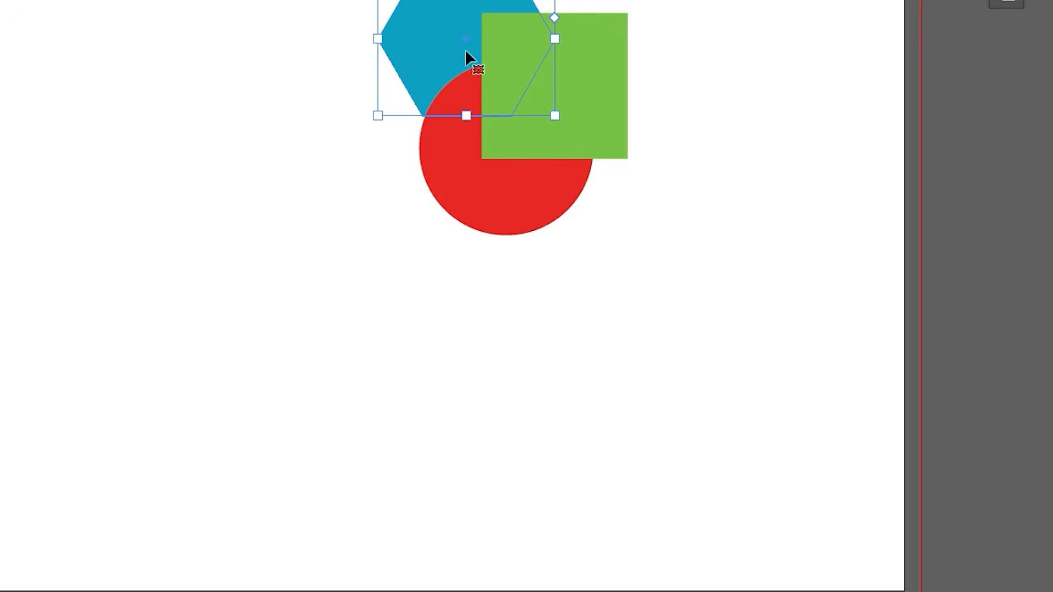
Step: Bring the blue hexagon forward one level, between the red circle and the green square, and deselect it
right_click(468, 44)
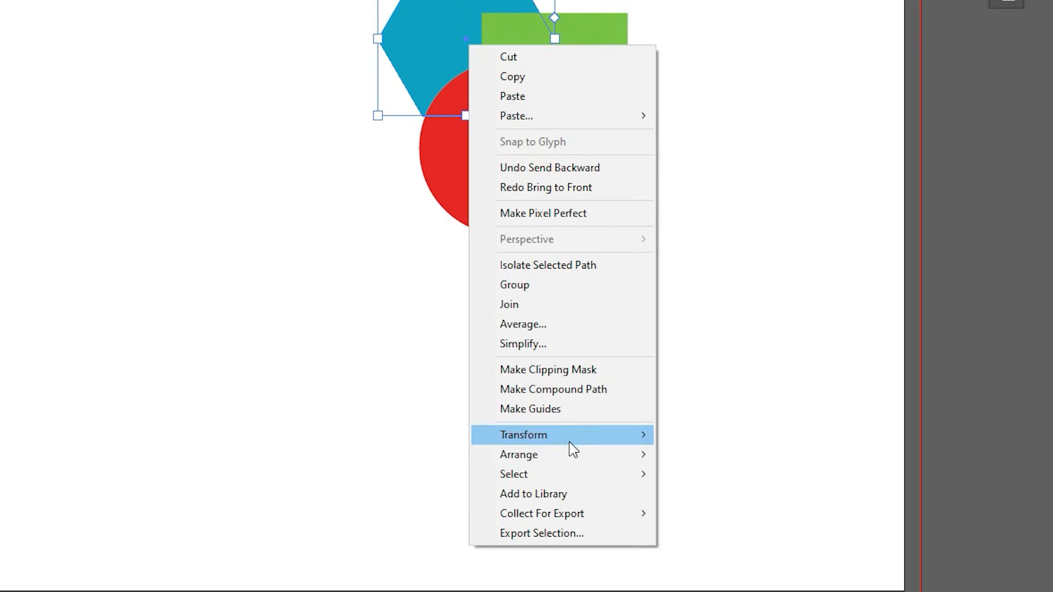
mouse_move(569, 457)
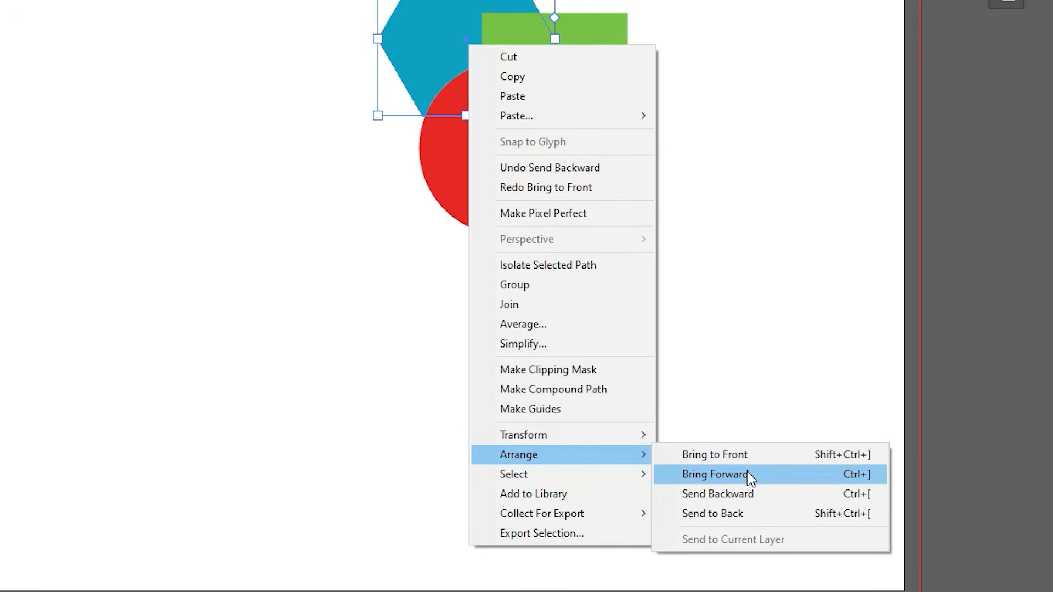
click(749, 474)
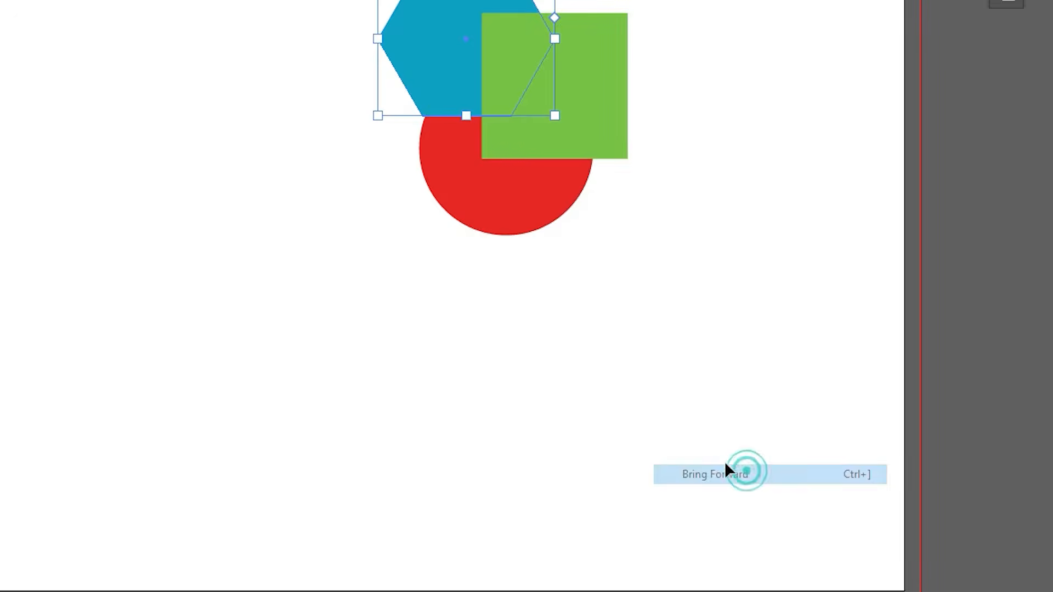
click(598, 222)
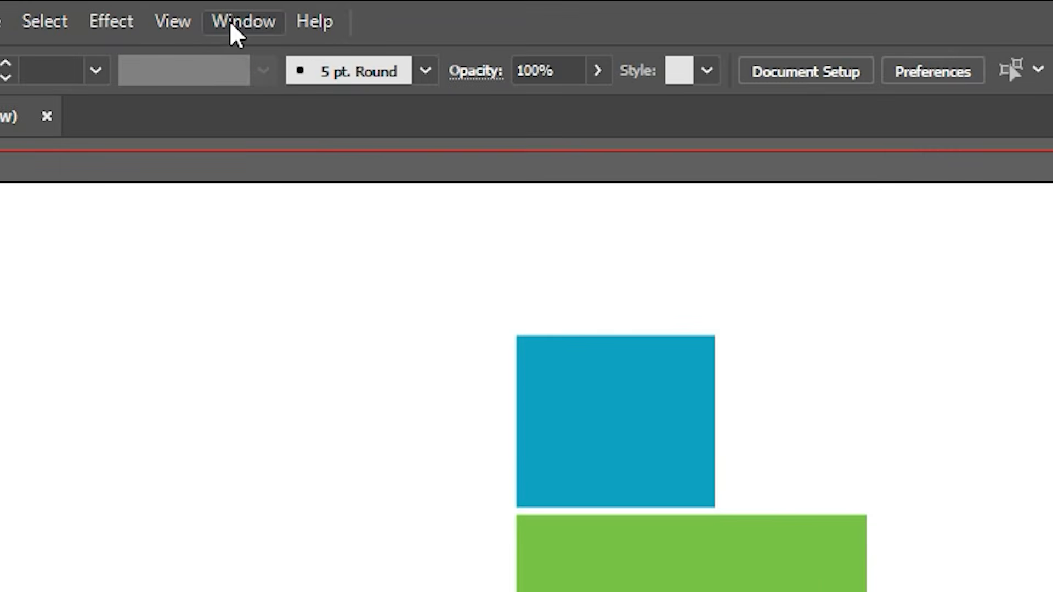
Step: Show the Align panel and place it on the canvas beside the rectangles
click(218, 8)
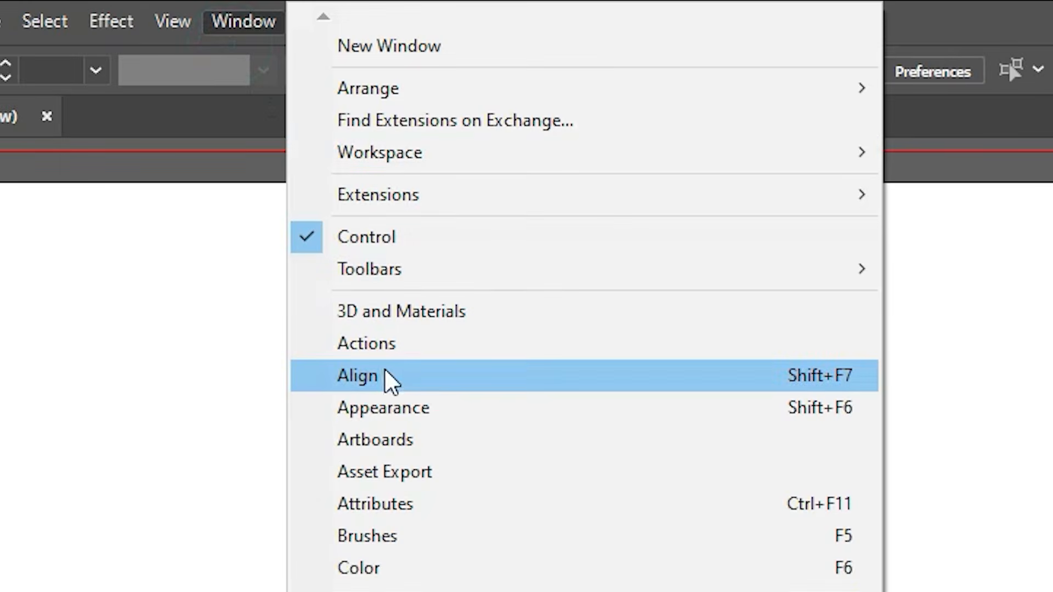
click(382, 382)
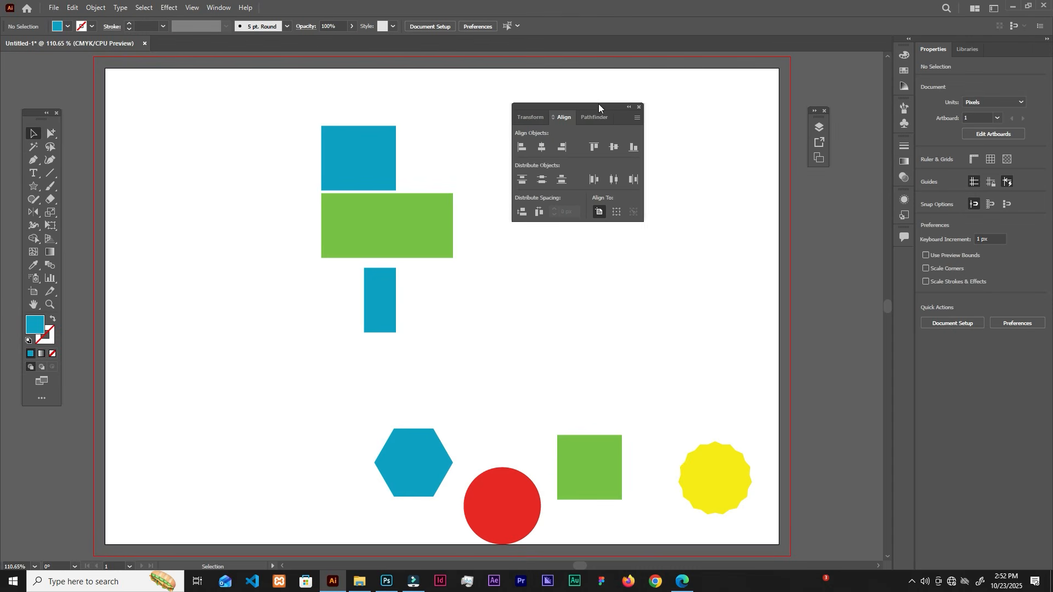
drag(597, 104, 601, 113)
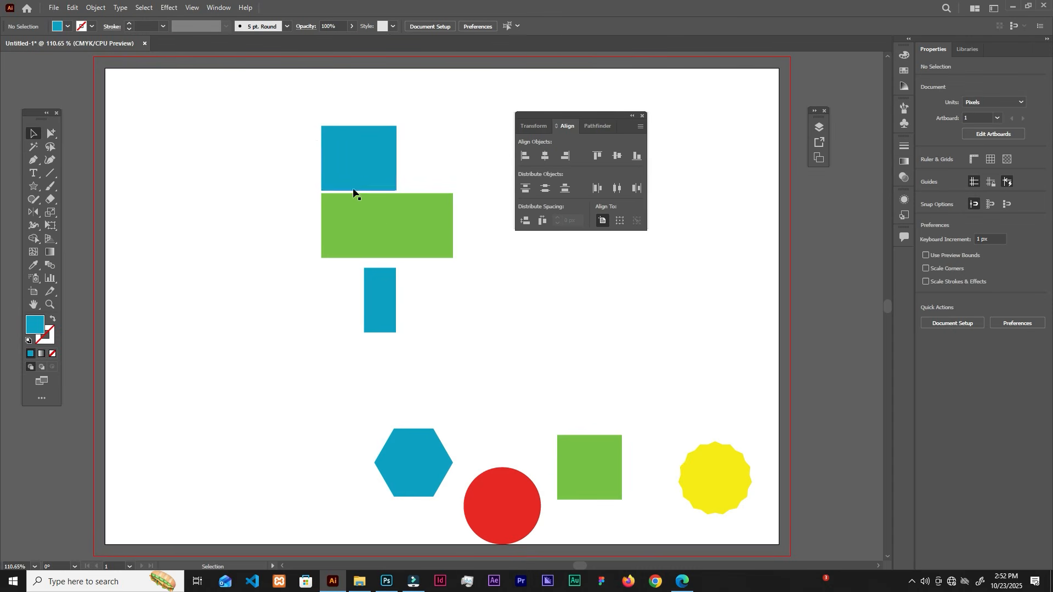
click(354, 163)
click(374, 220)
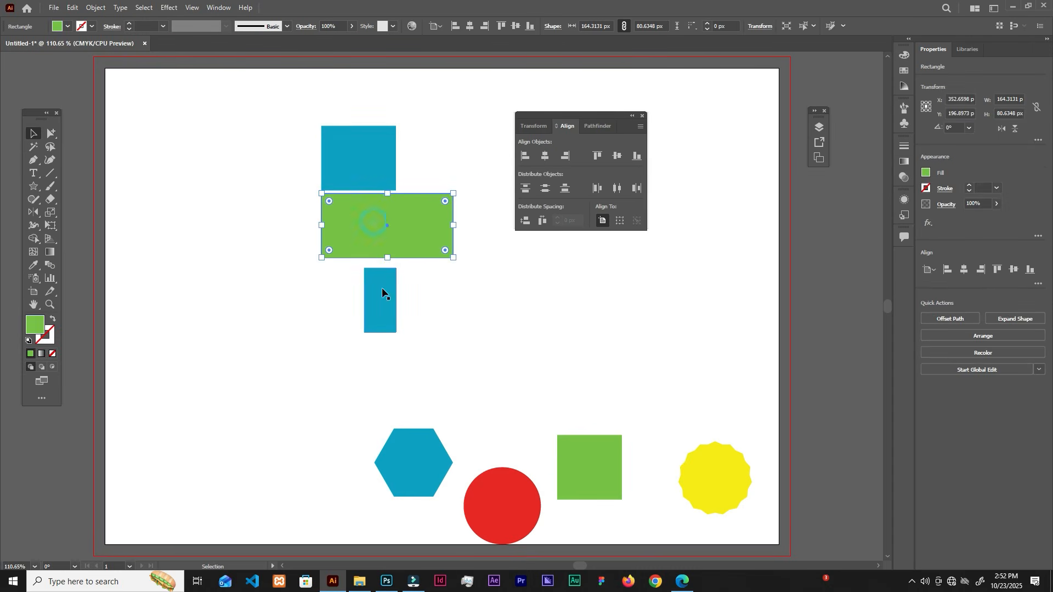
click(415, 162)
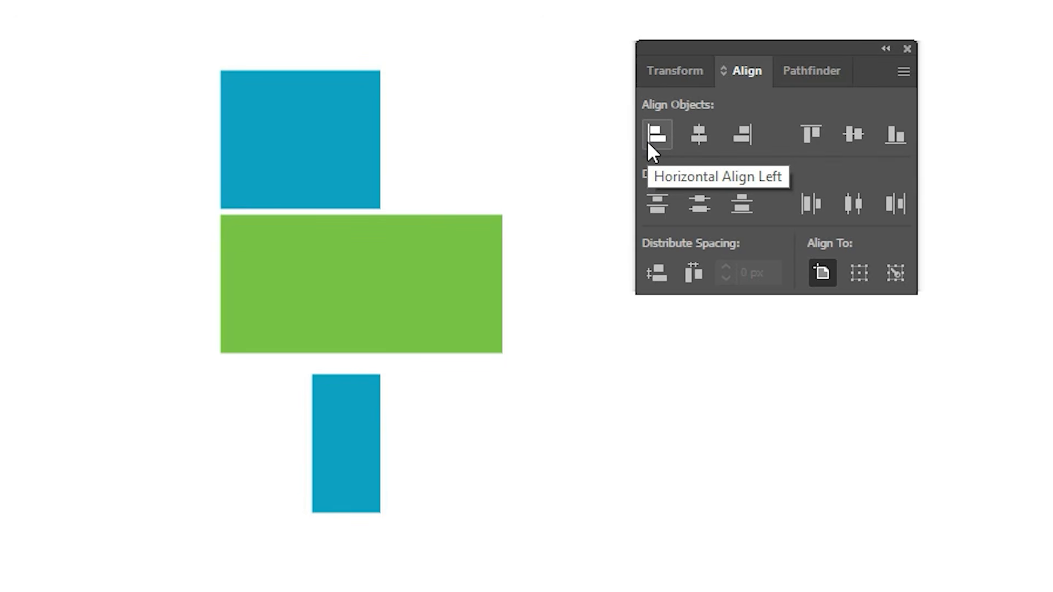
Step: Shift the green rectangle to the right and align all three stacked rectangles by their left edges
drag(321, 274, 413, 281)
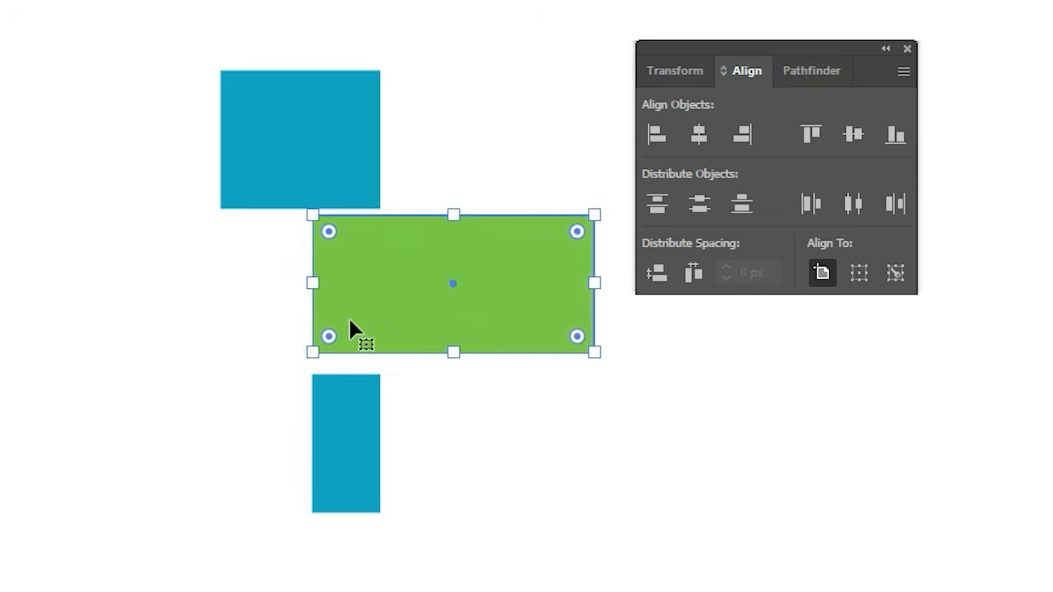
drag(109, 71, 389, 444)
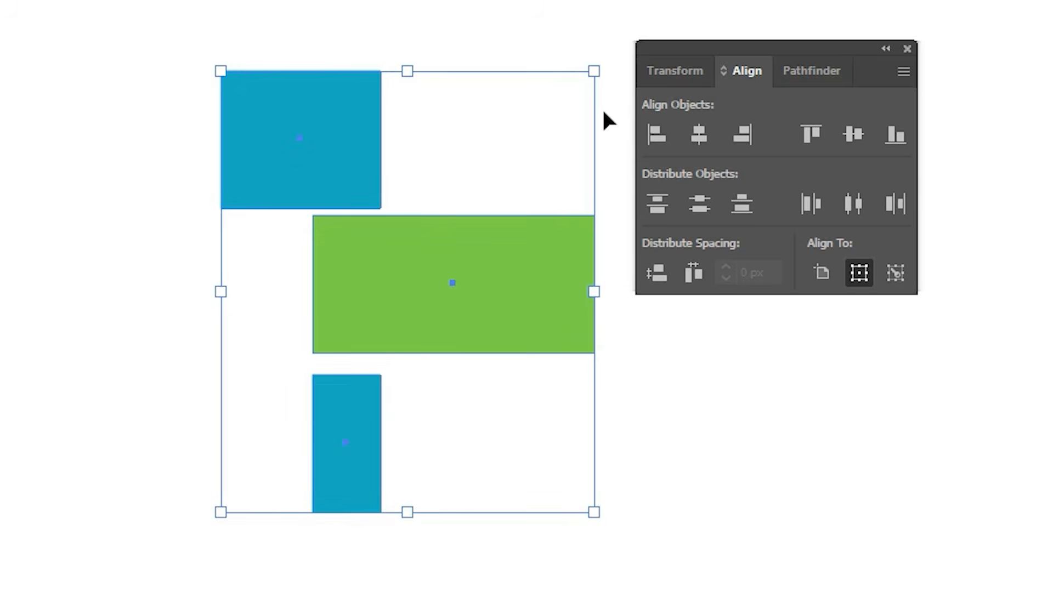
click(660, 138)
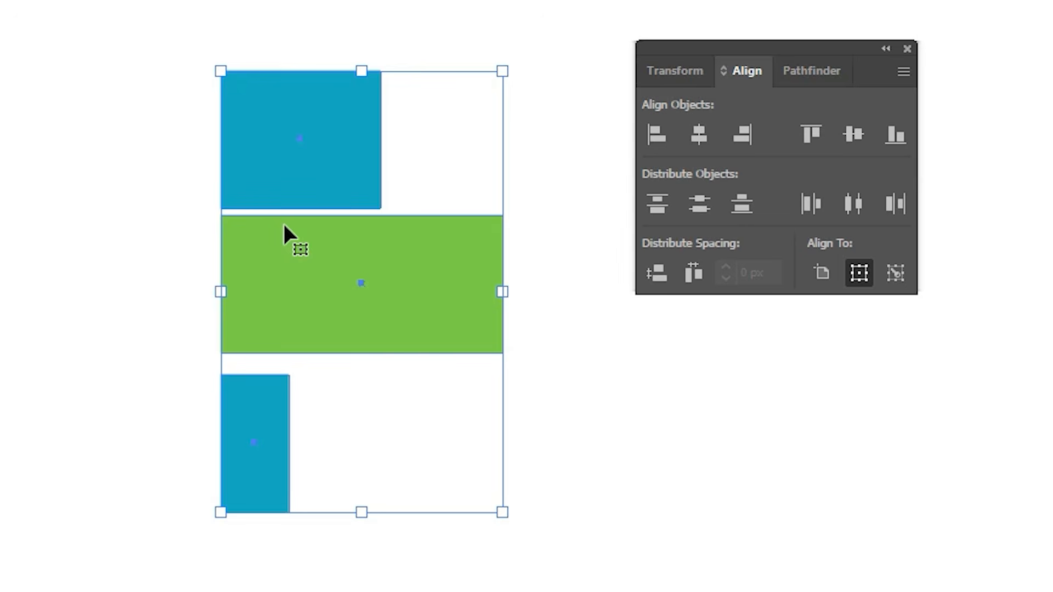
click(178, 216)
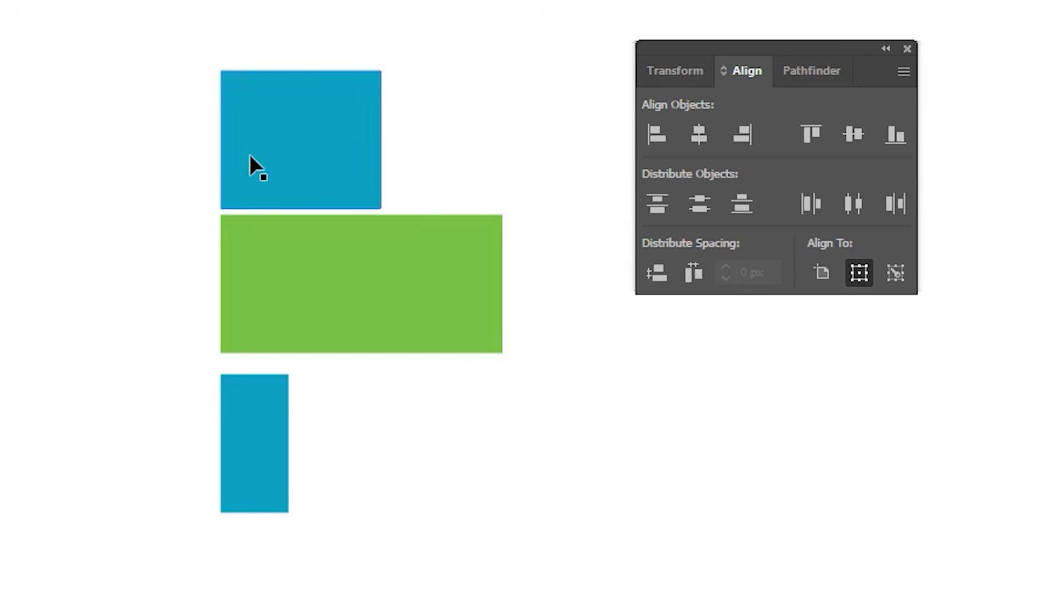
Step: Align the three stacked rectangles by their right edges and deselect them
drag(92, 52, 364, 445)
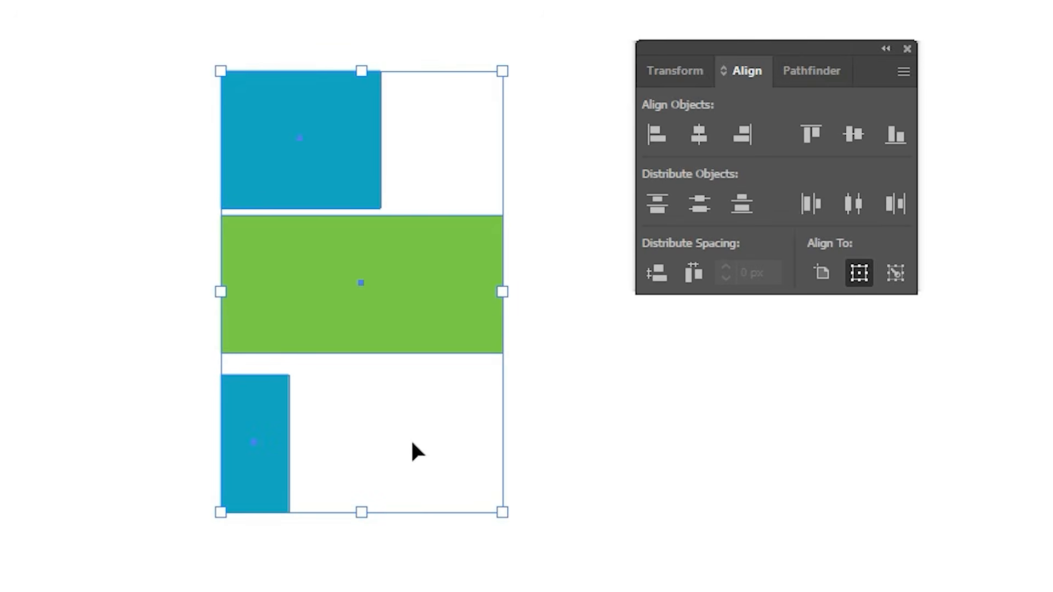
click(741, 141)
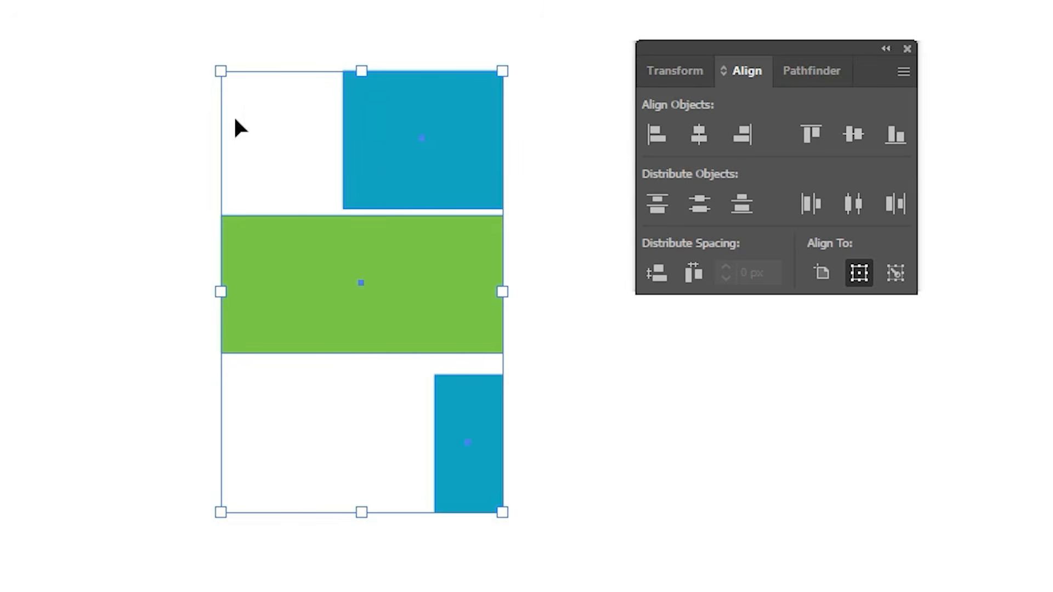
click(655, 134)
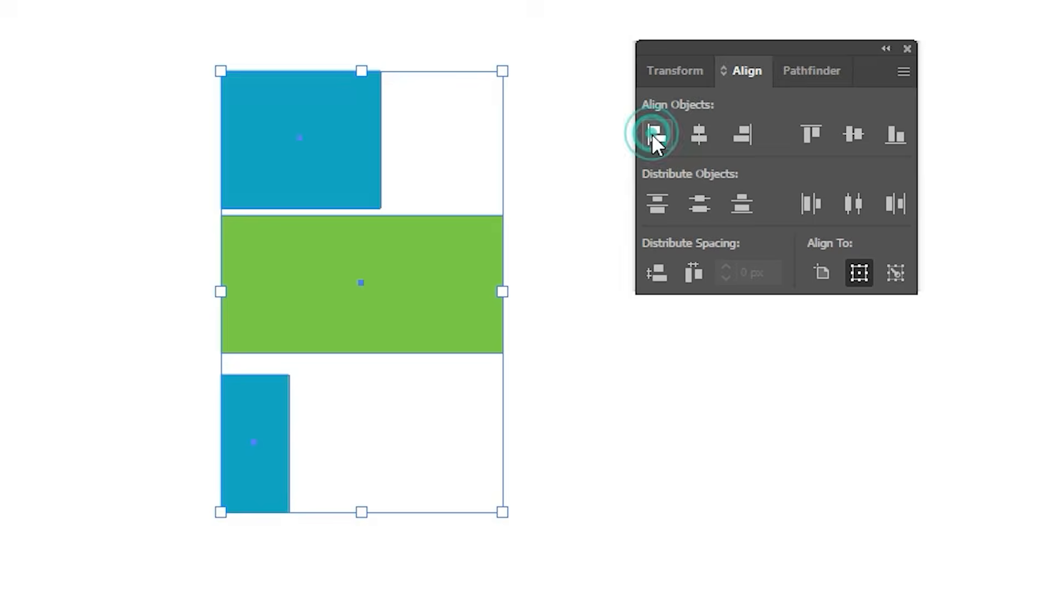
click(740, 134)
click(538, 324)
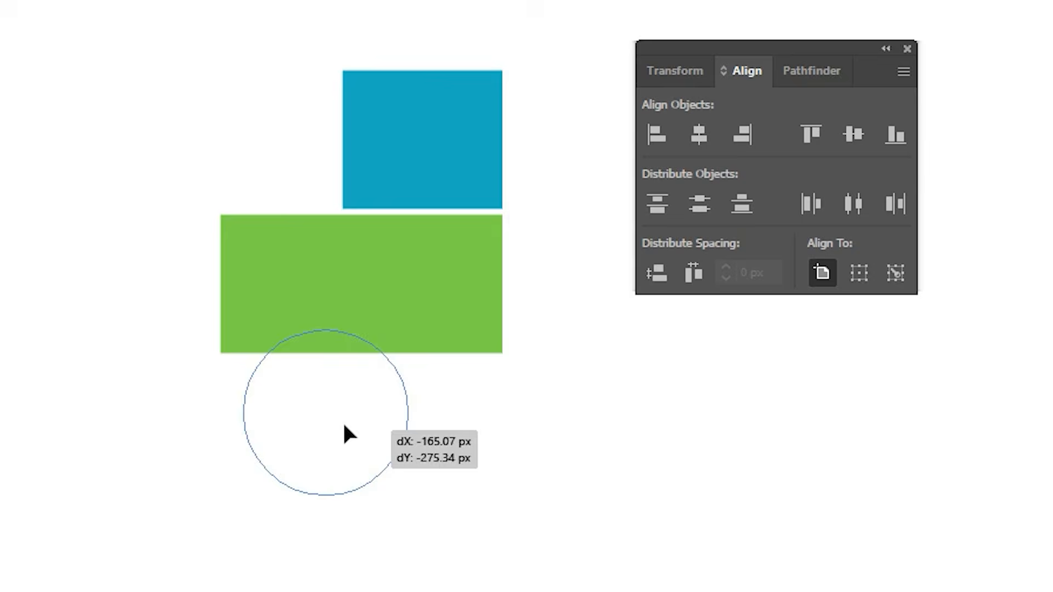
Step: Put the red circle in place of the narrow blue rectangle and try right-edge and left-edge alignment on the stacked shapes
drag(343, 430, 373, 480)
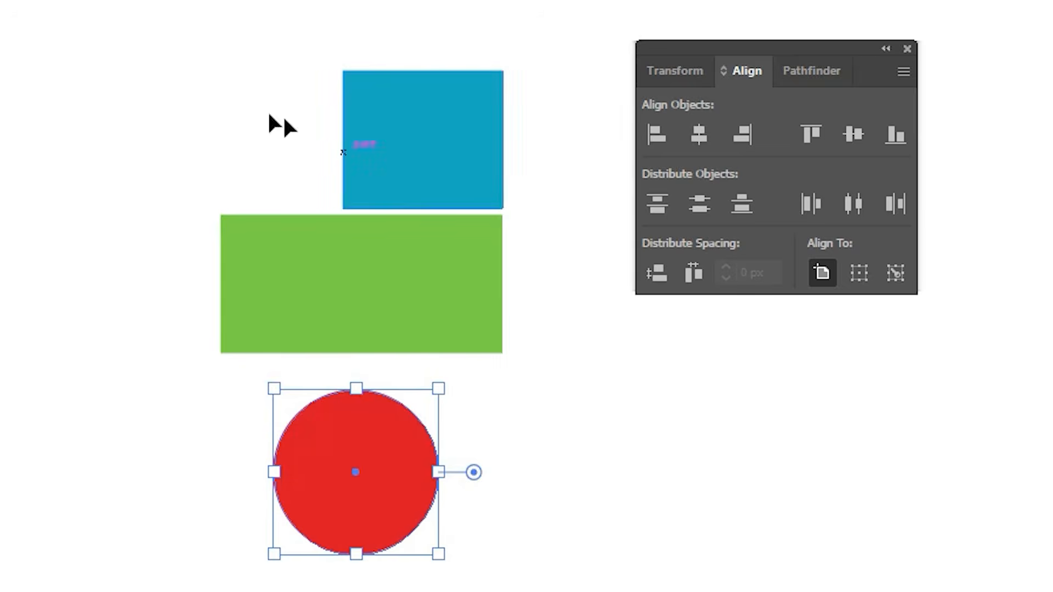
click(153, 1)
drag(153, 1, 494, 591)
click(741, 137)
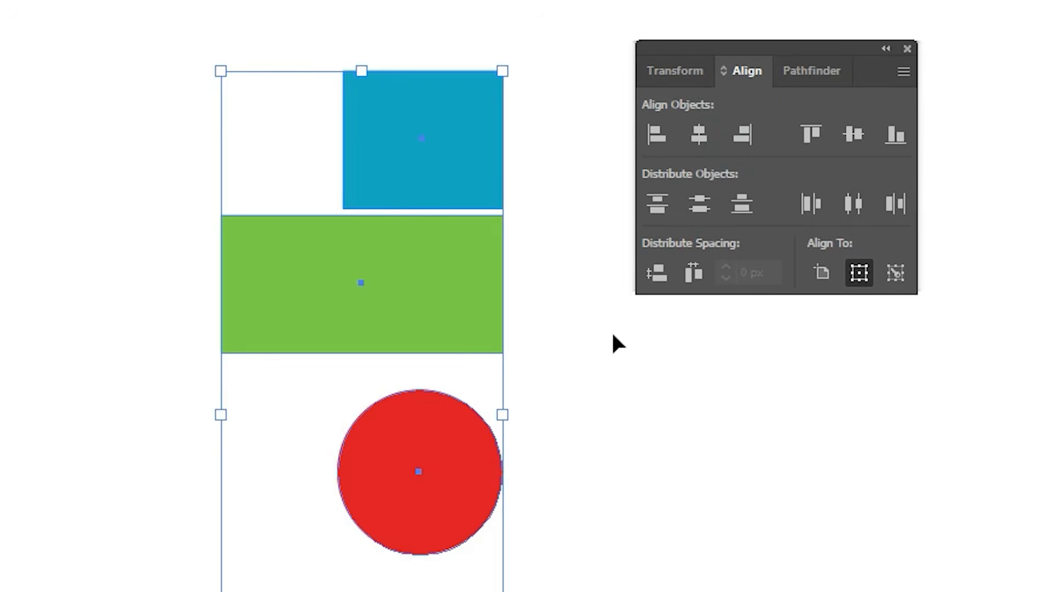
click(661, 133)
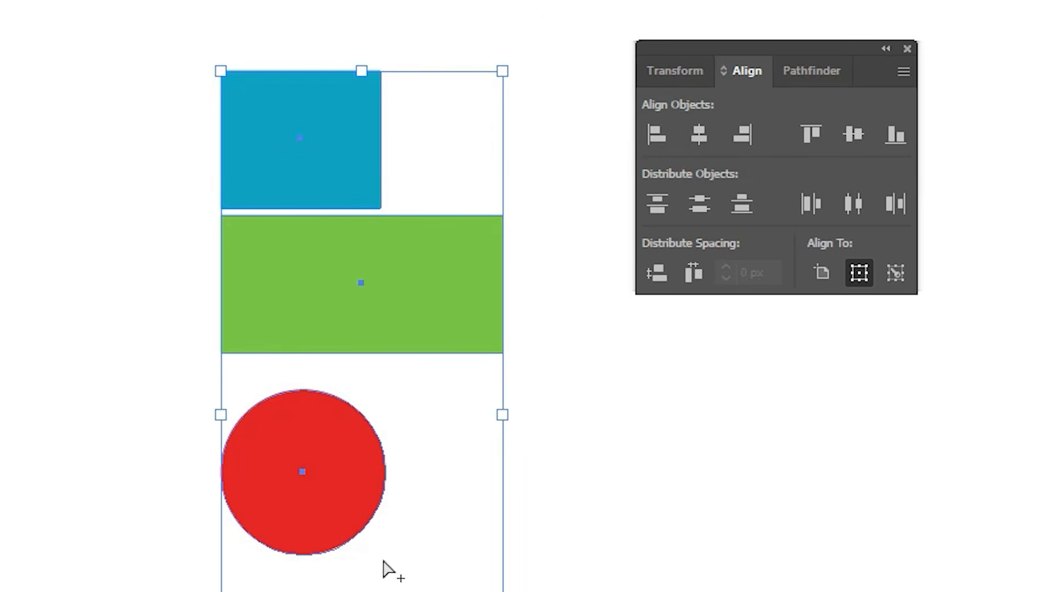
Step: Undo the alignments and the circle placement to restore the narrow blue rectangle under the green one
key(ctrl+z)
key(ctrl+z)
click(548, 543)
key(ctrl+z)
key(ctrl+z)
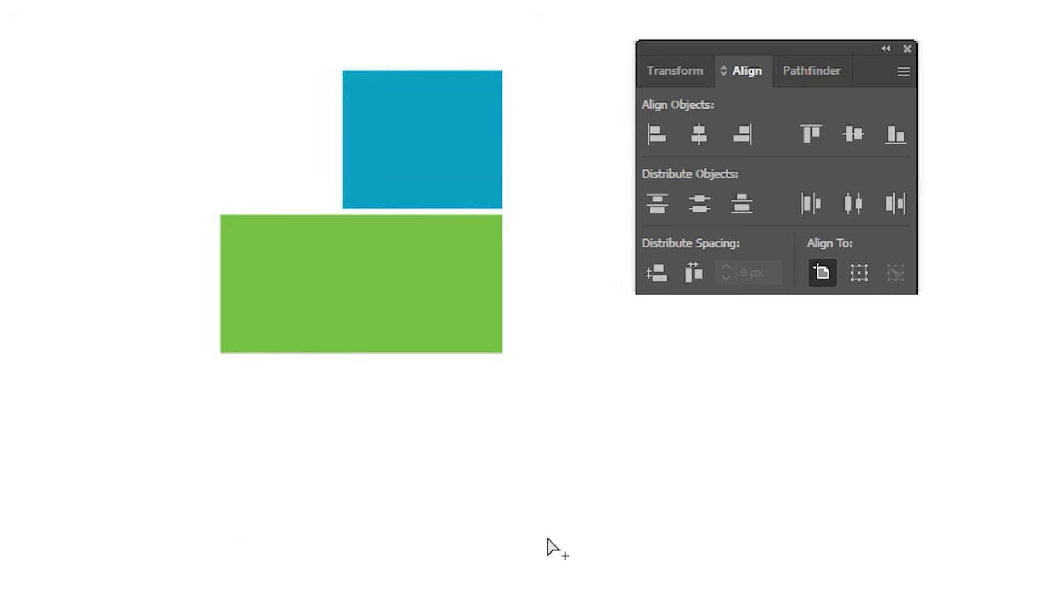
click(591, 470)
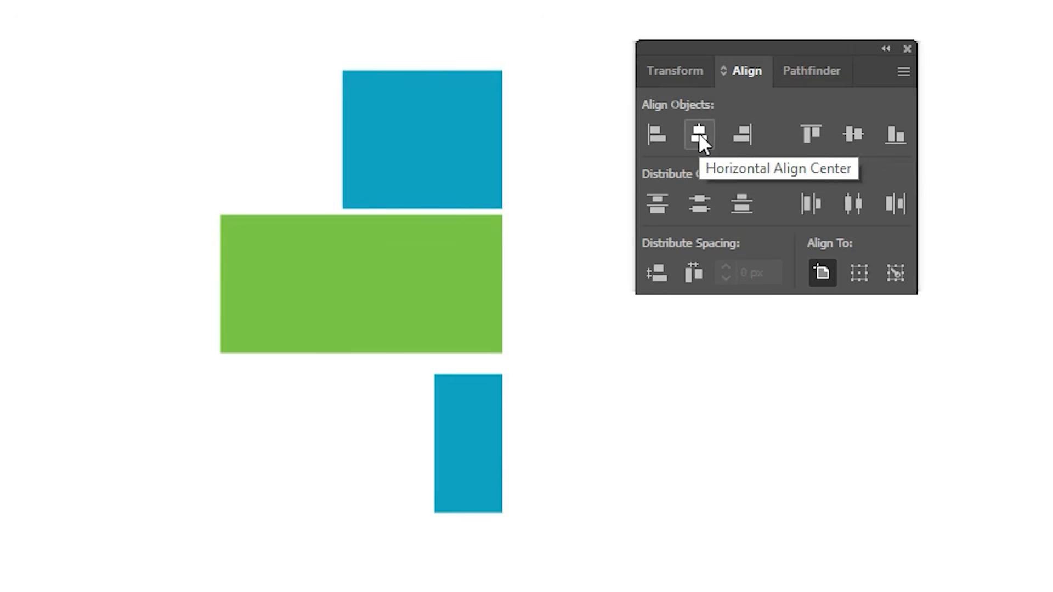
Step: Offset the green and narrow blue rectangles sideways and align all three rectangles by their horizontal centers
drag(360, 305, 425, 408)
drag(471, 439, 299, 507)
drag(153, 90, 482, 516)
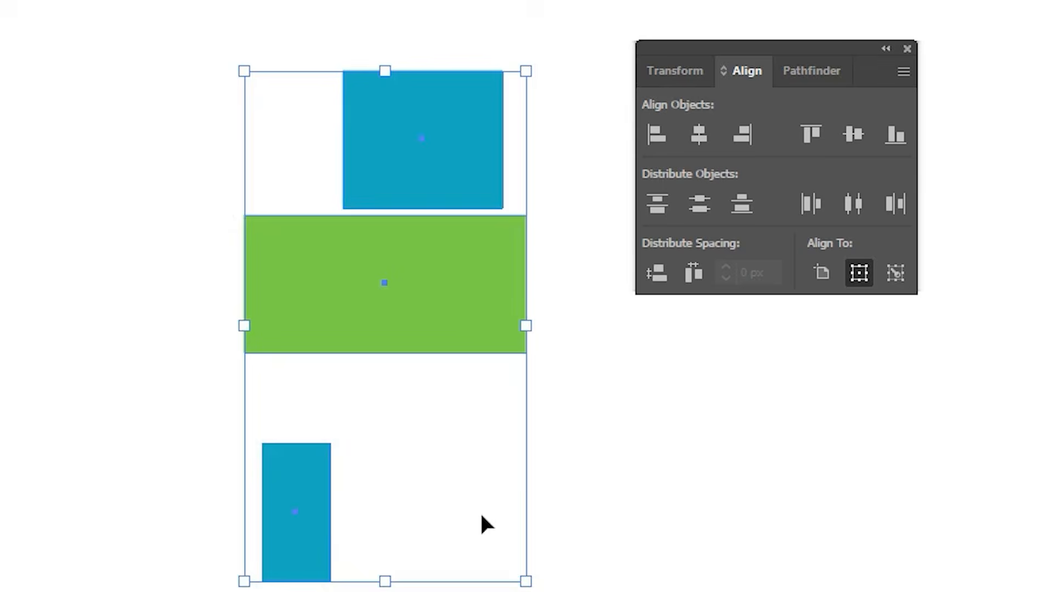
click(706, 125)
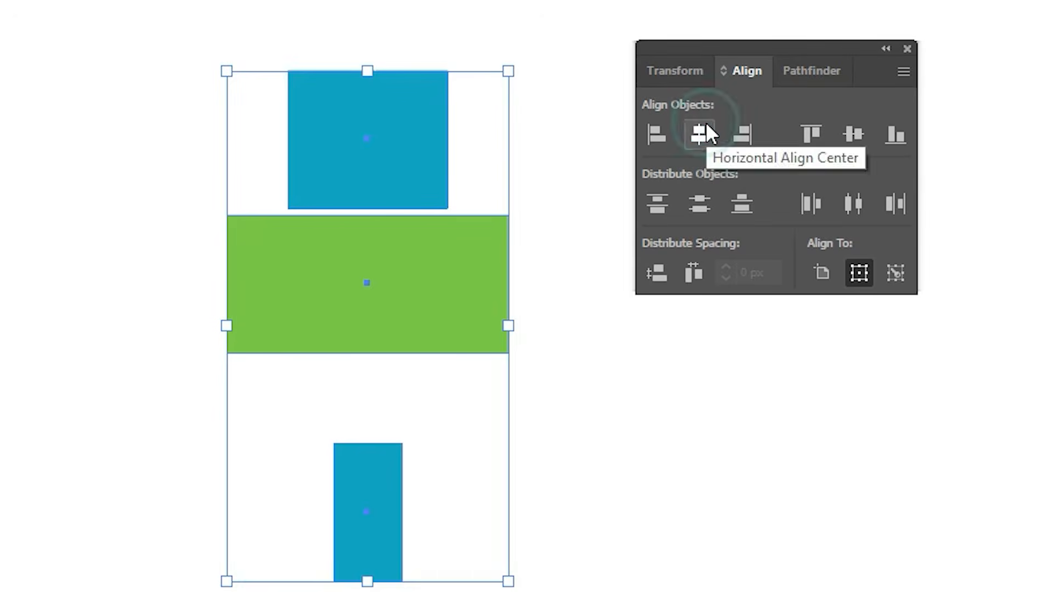
click(396, 34)
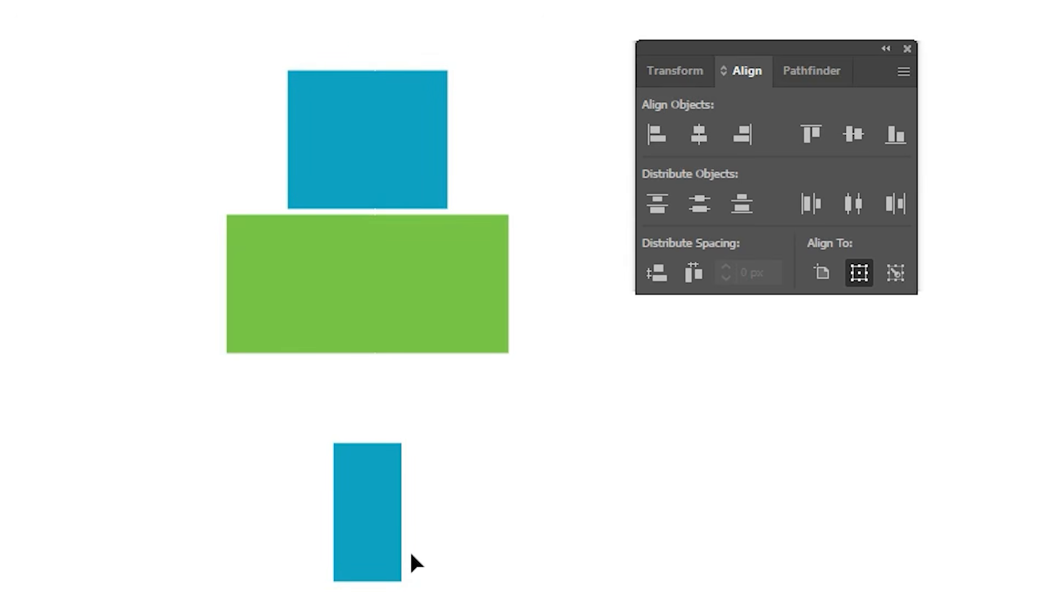
Step: Move the green rectangle slightly down to widen the gap below the upper blue rectangle
drag(404, 308, 404, 332)
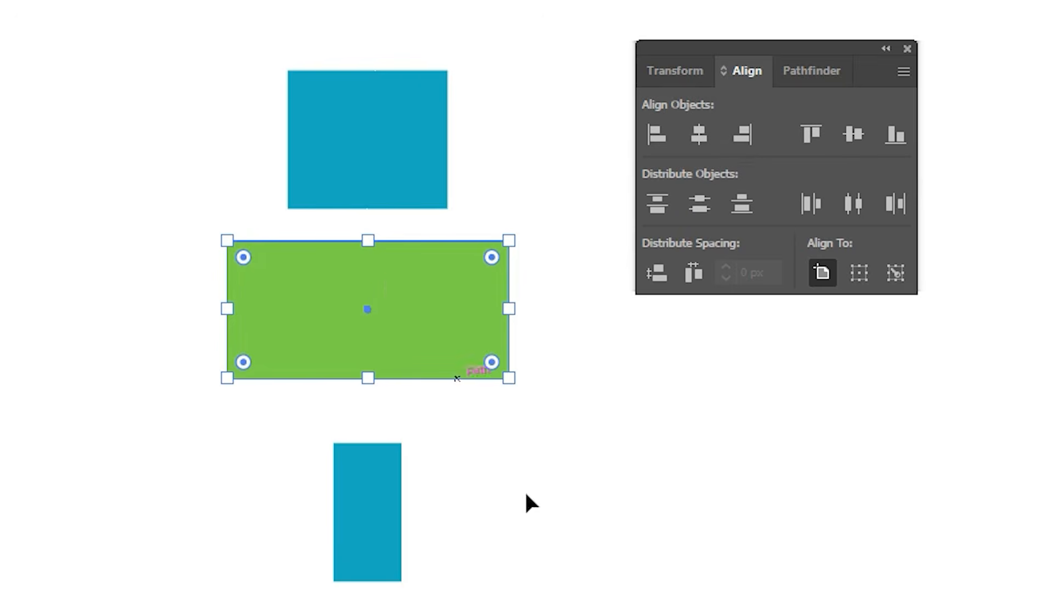
drag(282, 52, 440, 454)
drag(422, 324, 11, 335)
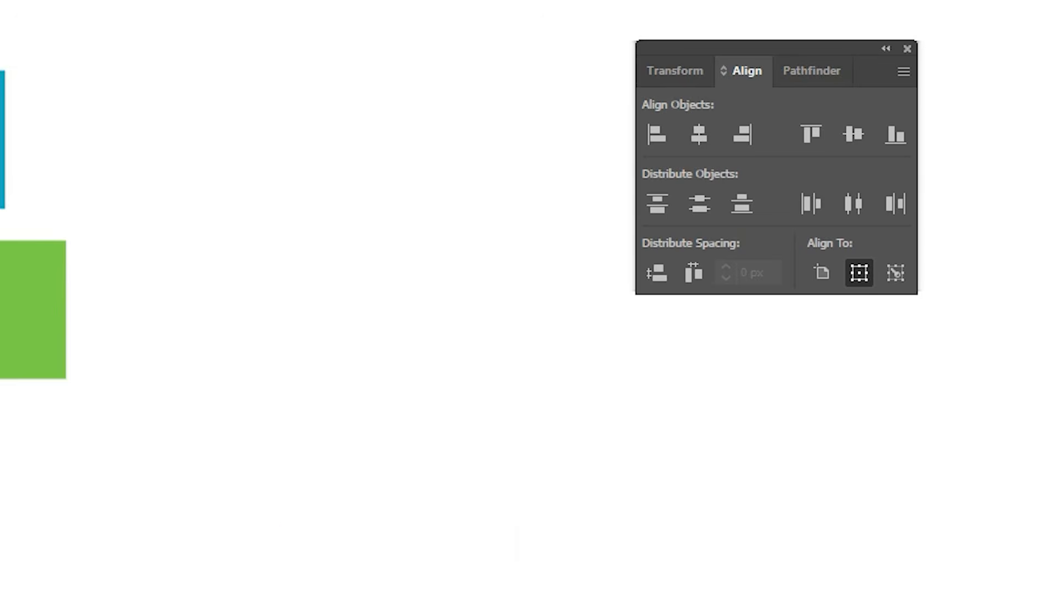
Step: Align the hexagon, red circle, green square and yellow scalloped shape by their top edges and deselect them
drag(830, 591, 868, 520)
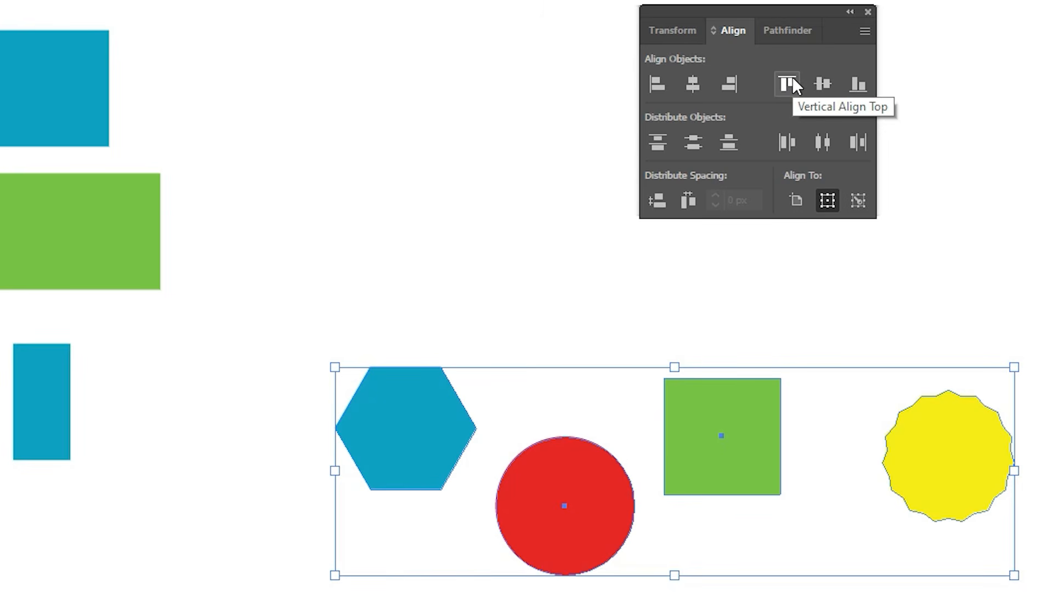
click(792, 79)
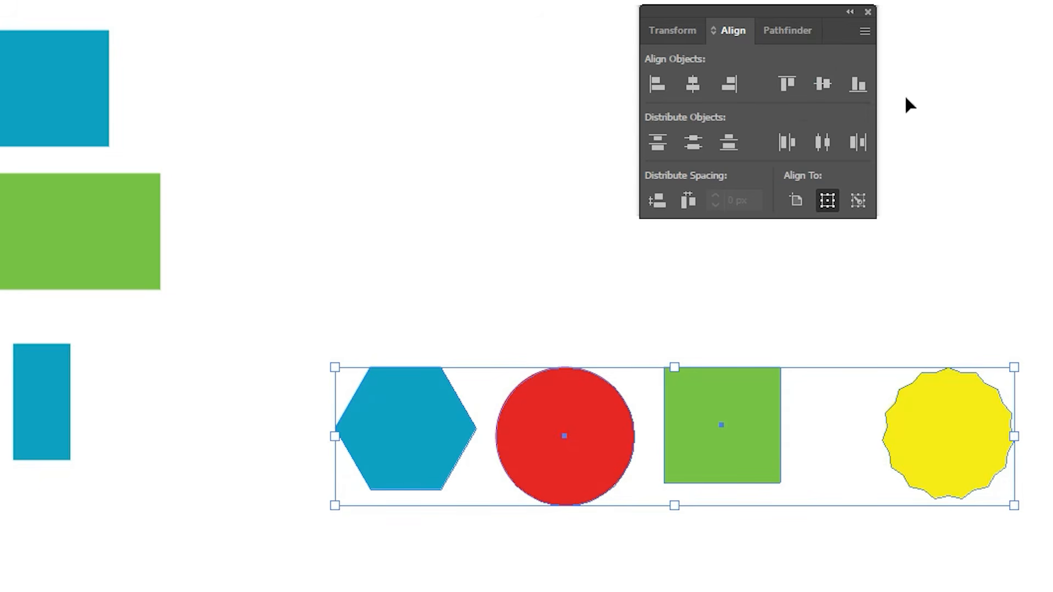
click(850, 218)
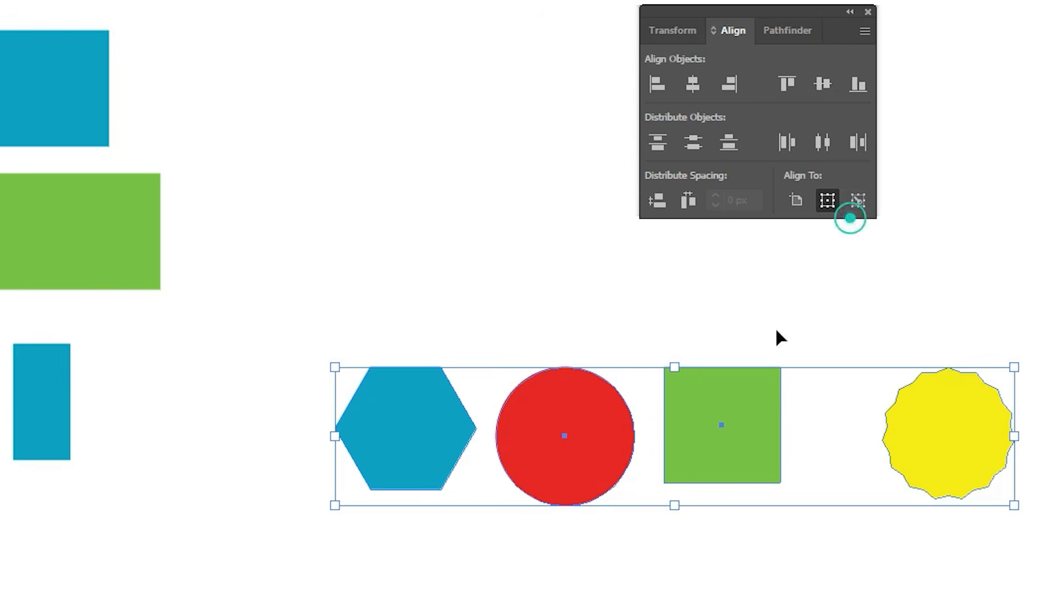
click(766, 222)
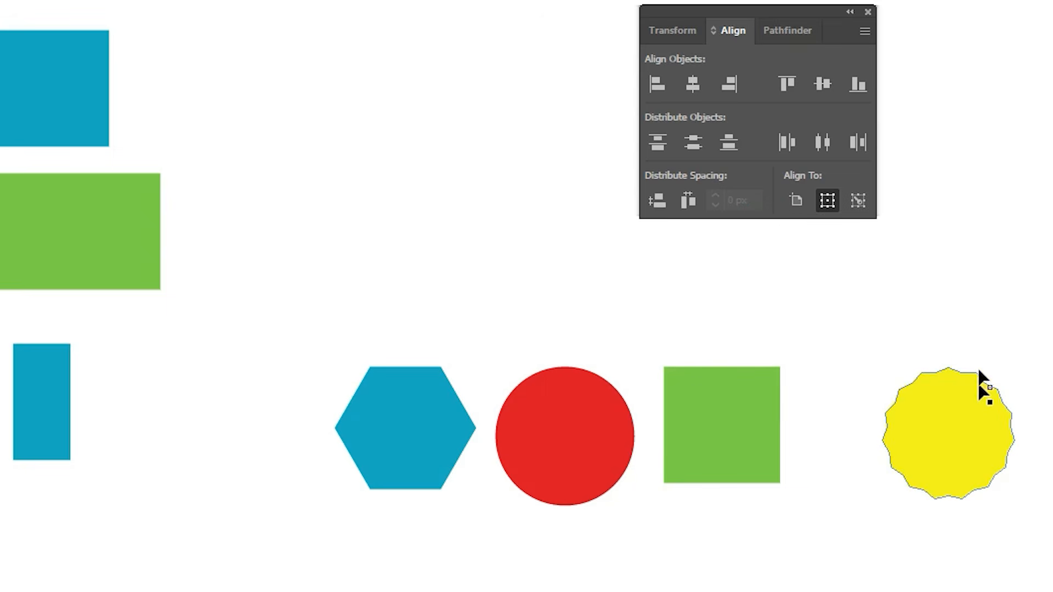
Step: Lower the red circle, raise the green square, and align all four shapes by their bottom edges
click(600, 398)
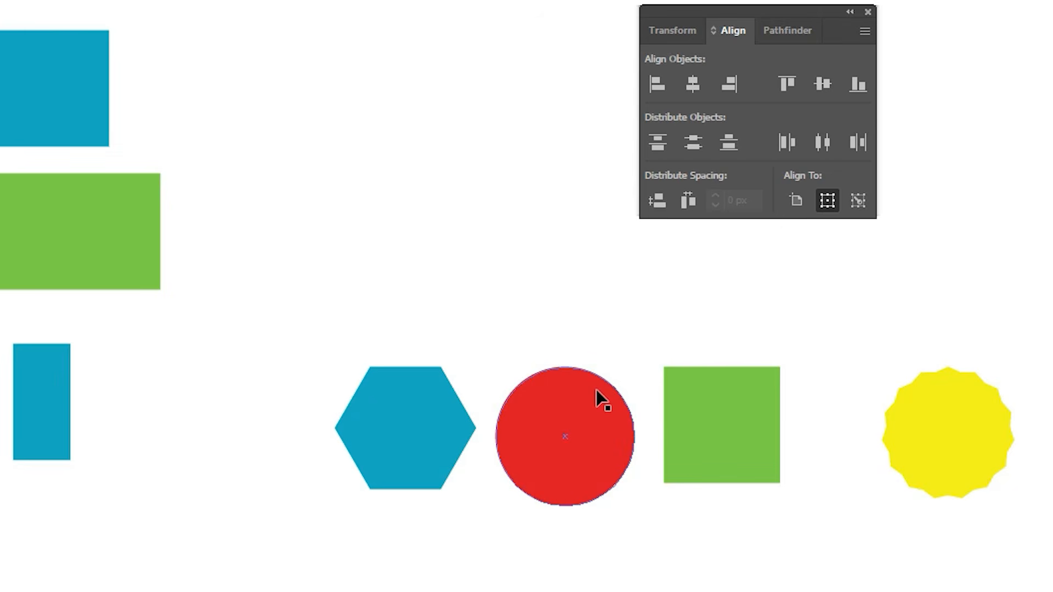
drag(592, 425, 592, 494)
drag(763, 454, 760, 417)
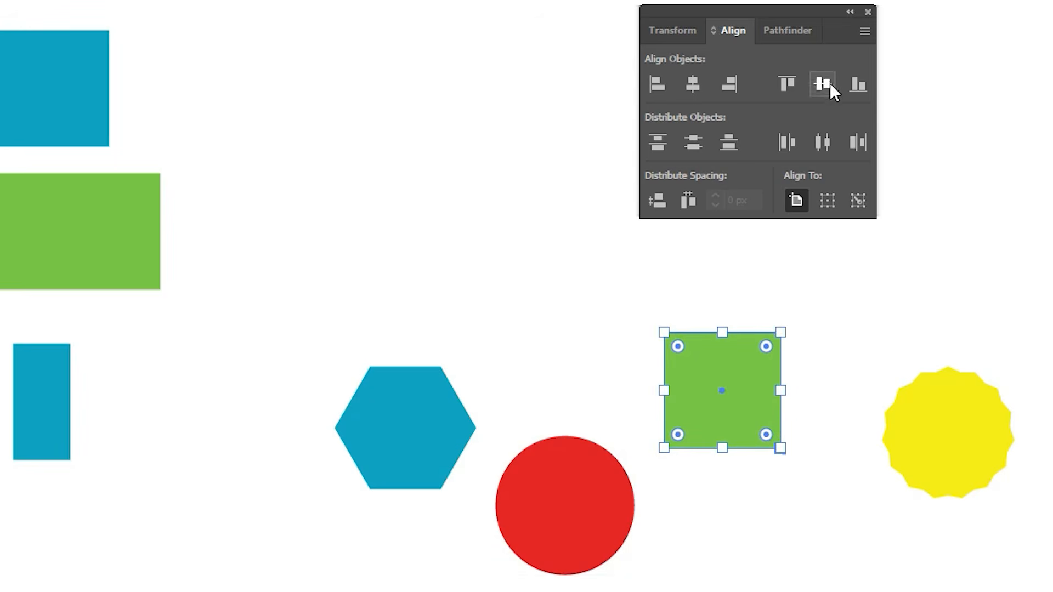
drag(392, 330, 959, 489)
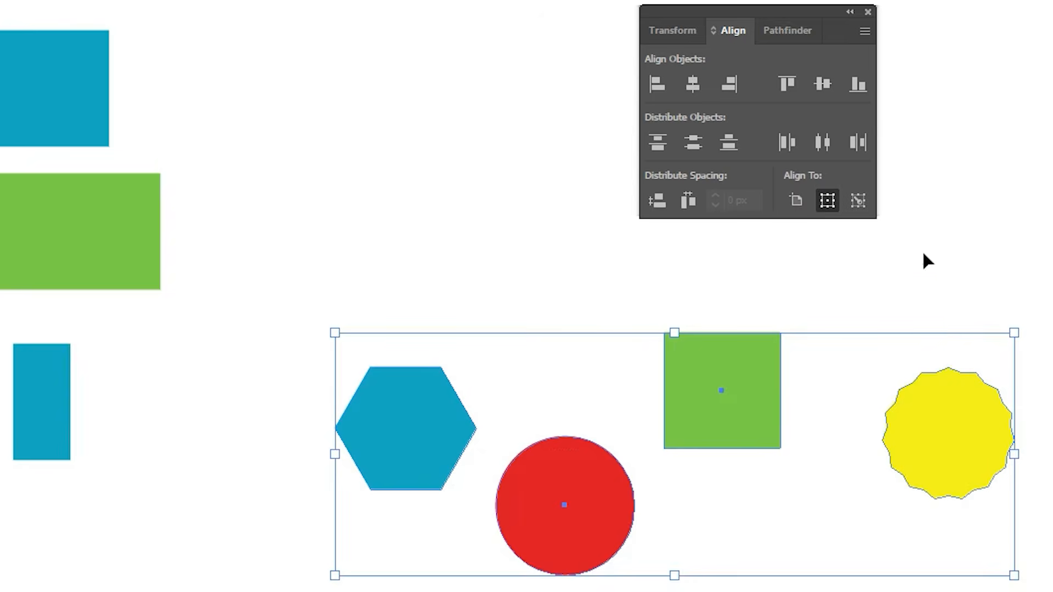
click(857, 86)
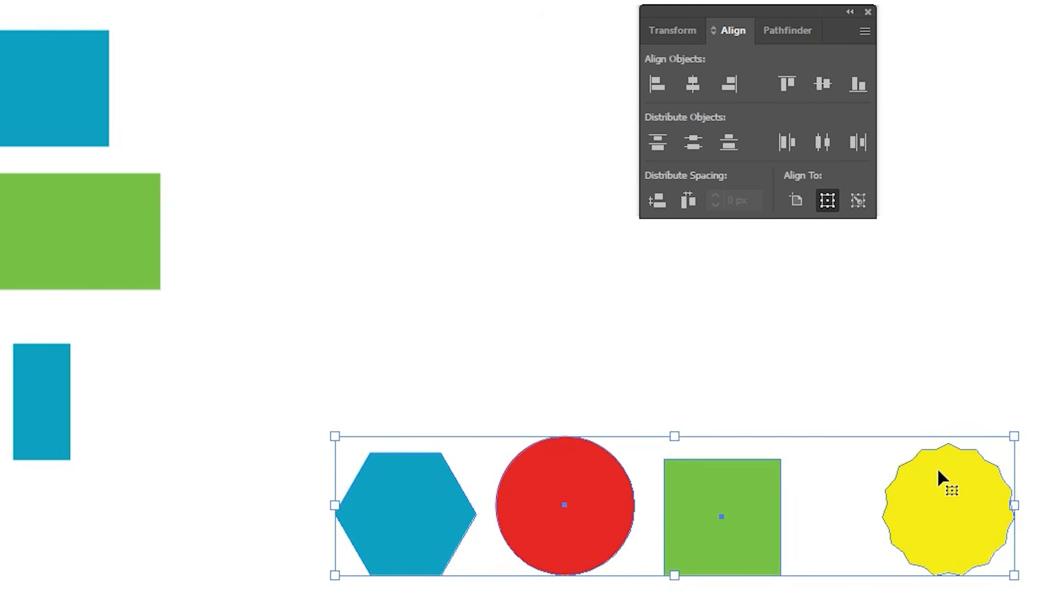
click(733, 314)
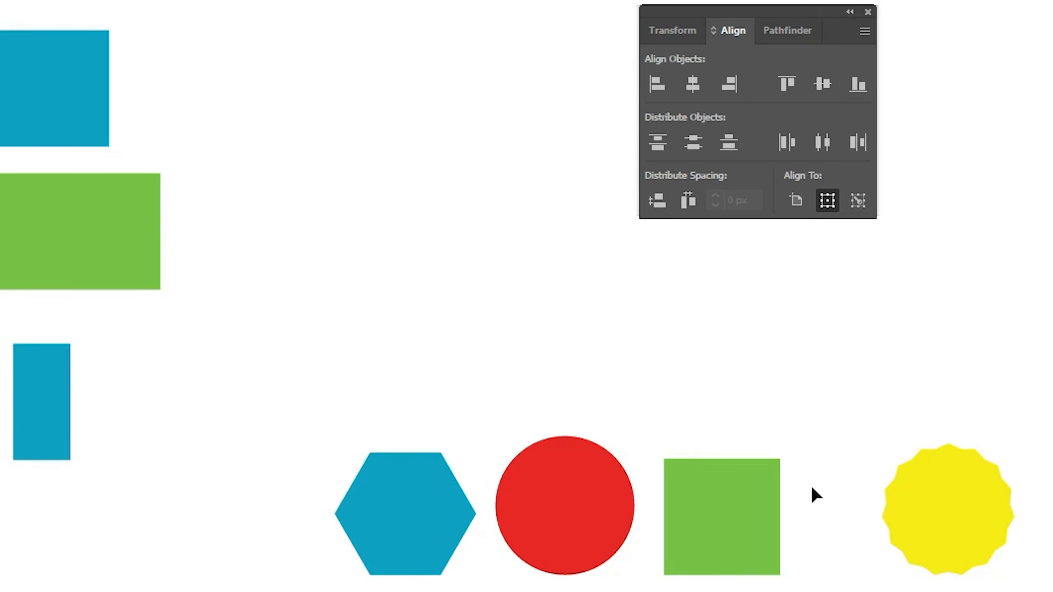
Step: Delete the green square and reposition the hexagon, red circle and yellow shape at different heights
click(687, 530)
key(Delete)
drag(584, 504, 693, 424)
drag(412, 529, 474, 492)
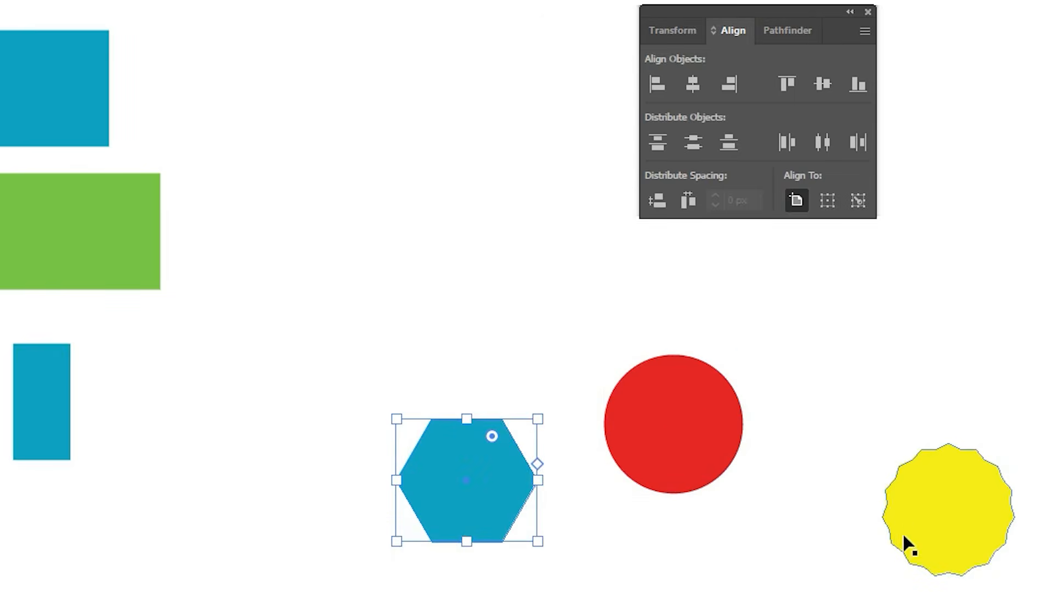
drag(900, 519, 864, 486)
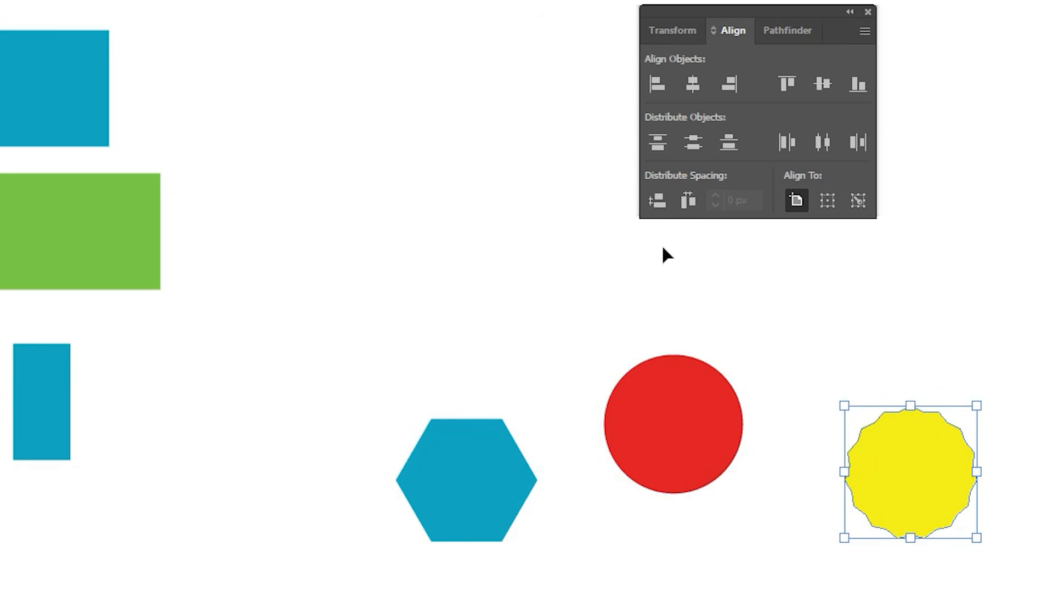
Step: Align the hexagon, red circle and yellow shape by their vertical centers and deselect them
drag(444, 287, 983, 554)
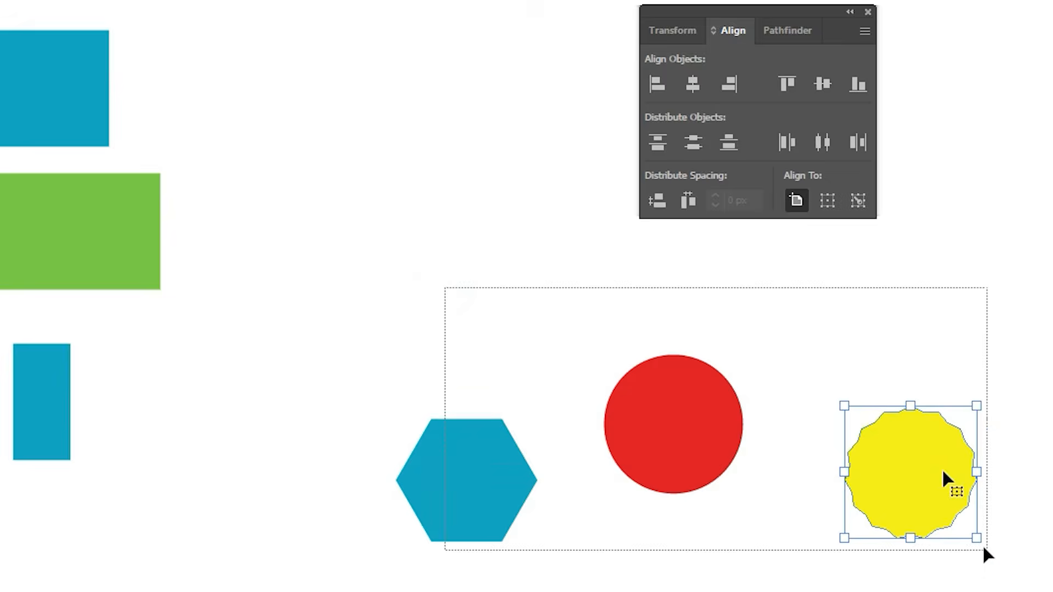
click(822, 84)
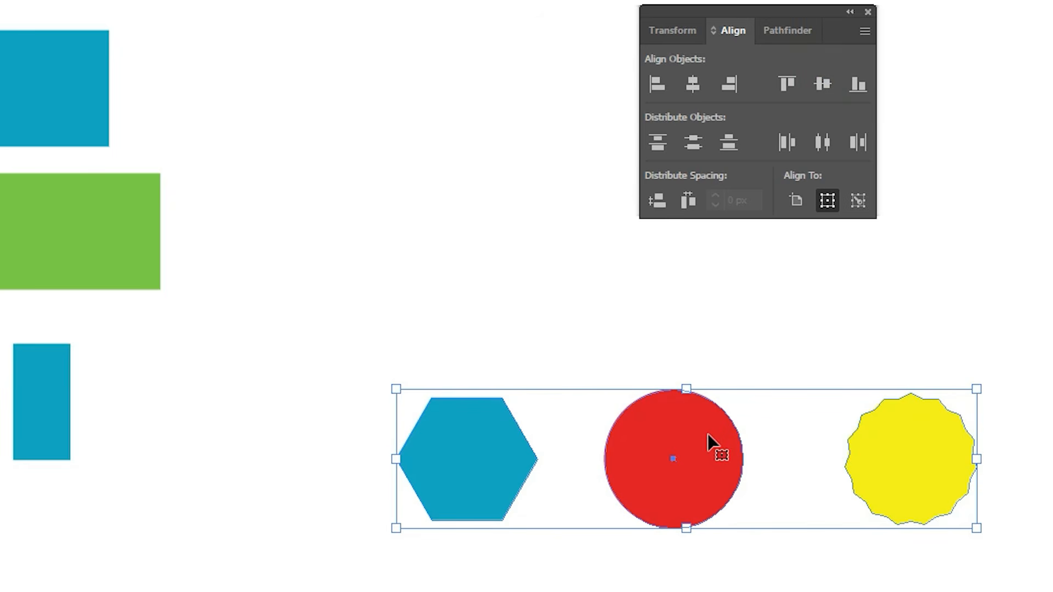
click(730, 321)
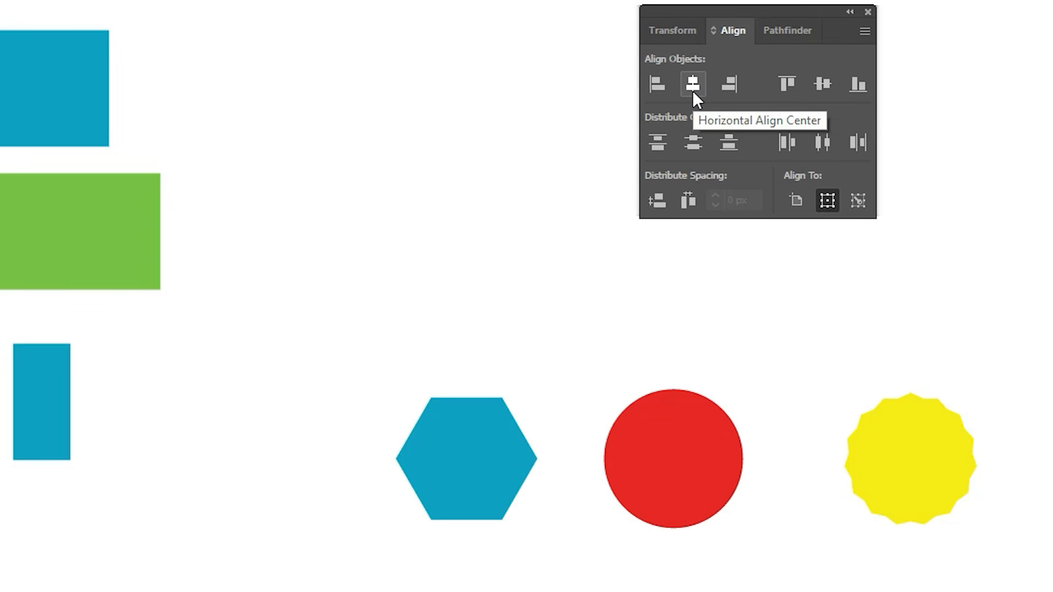
Step: Stack the hexagon, offset red circle and yellow shape in a column and align them by their horizontal centers
drag(489, 455, 692, 325)
drag(932, 475, 691, 576)
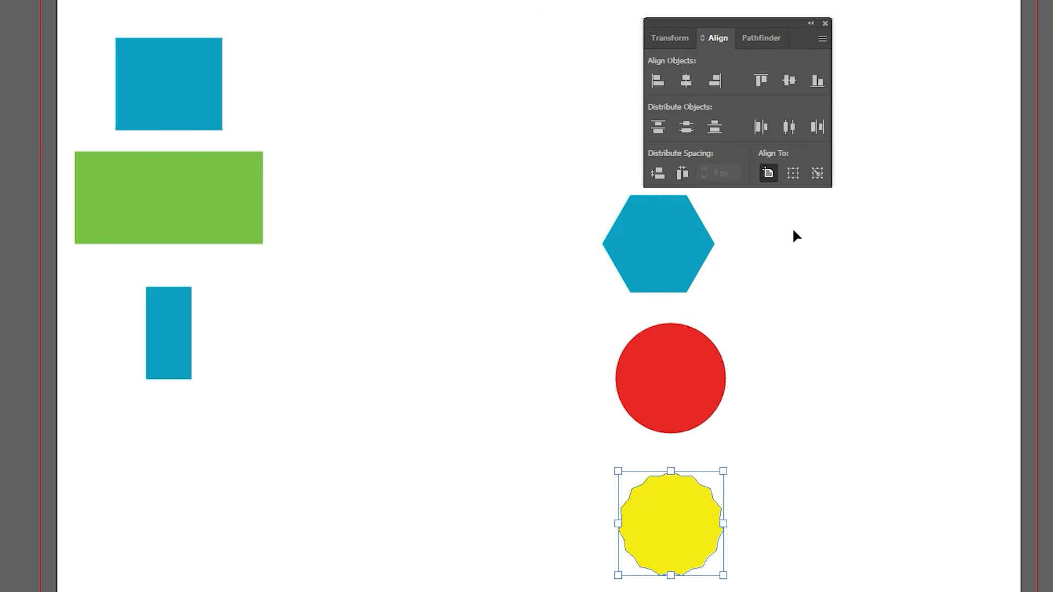
click(831, 263)
drag(696, 383, 726, 386)
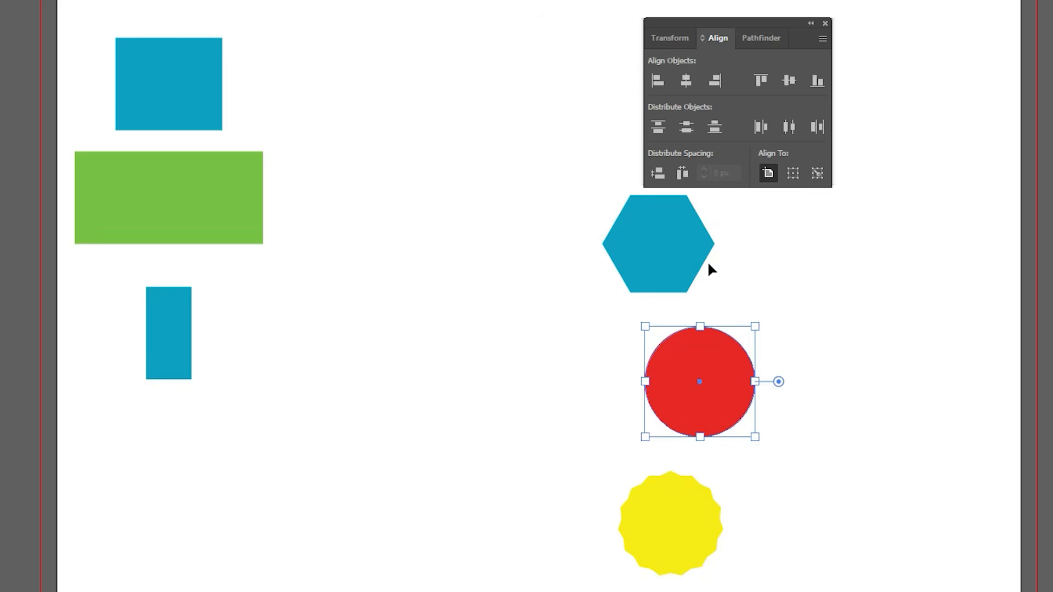
drag(790, 229, 586, 591)
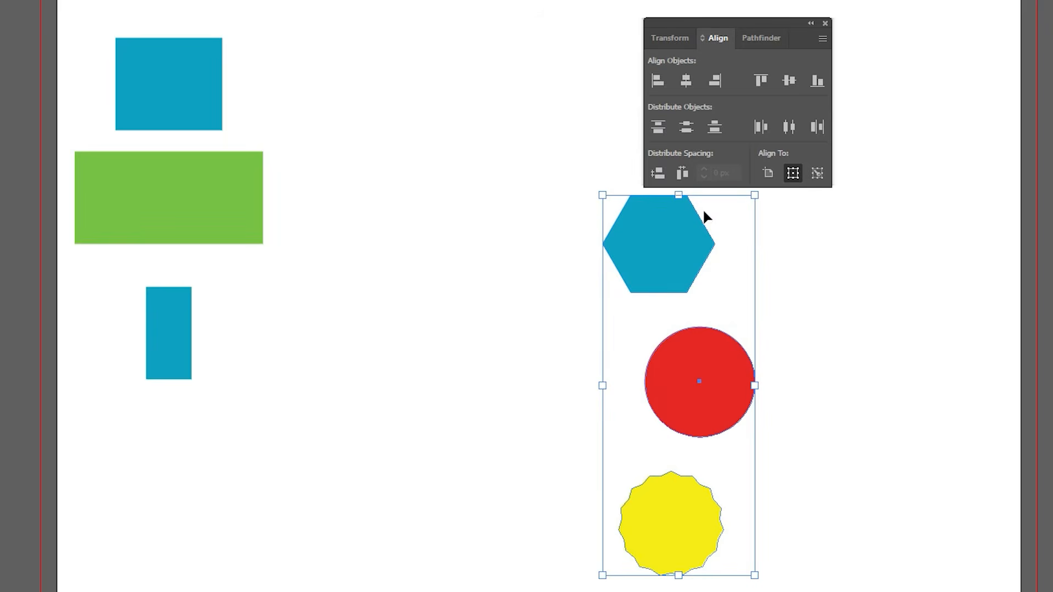
click(694, 85)
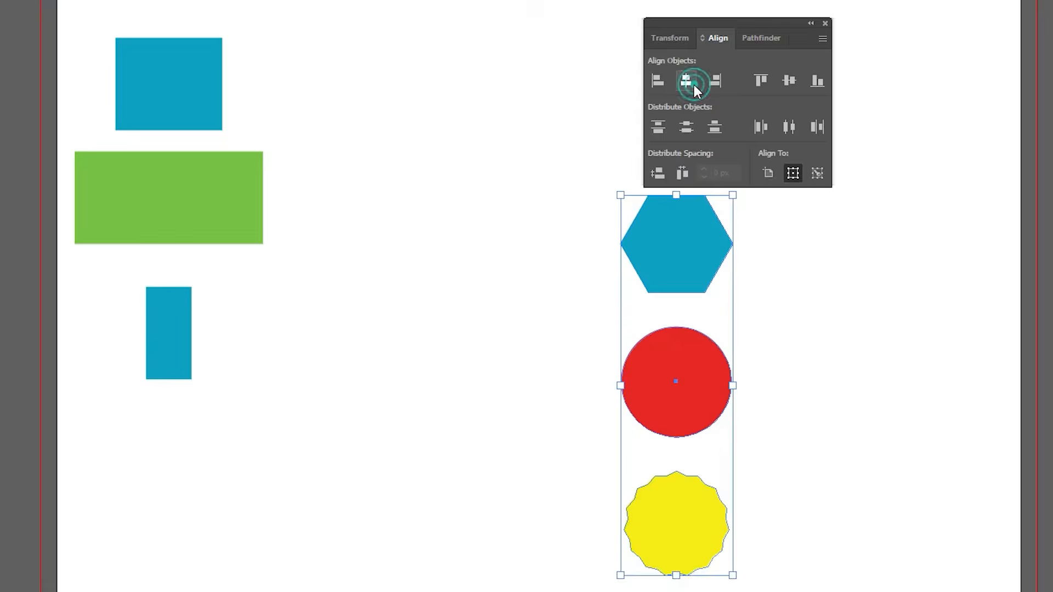
click(815, 405)
Step: Place the hexagon and yellow shape on either side of the red circle and align all three by vertical centers
drag(662, 249, 505, 371)
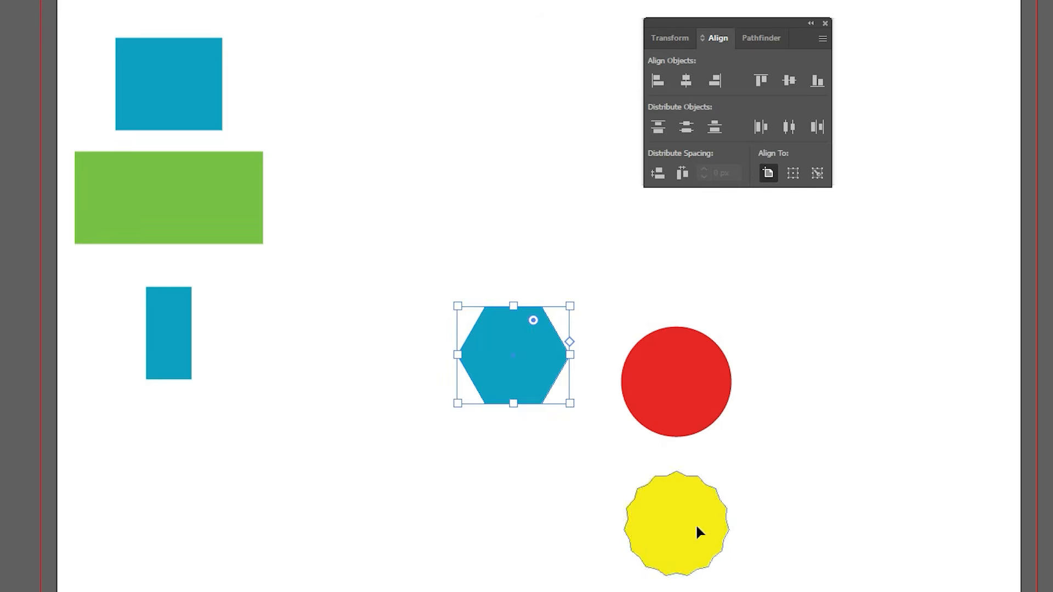
drag(697, 531, 833, 369)
drag(500, 278, 941, 391)
click(788, 82)
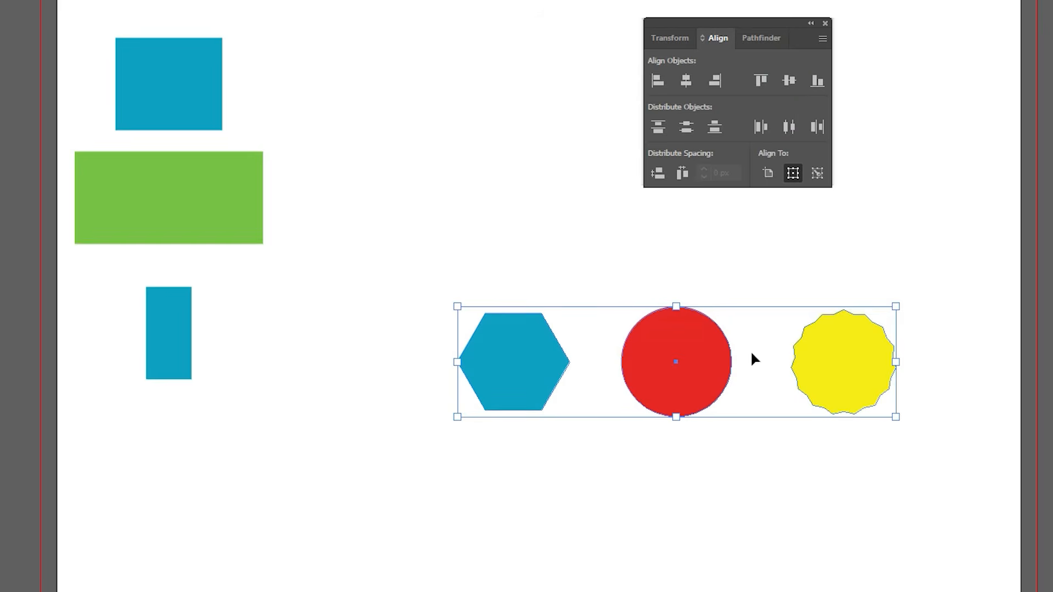
click(748, 256)
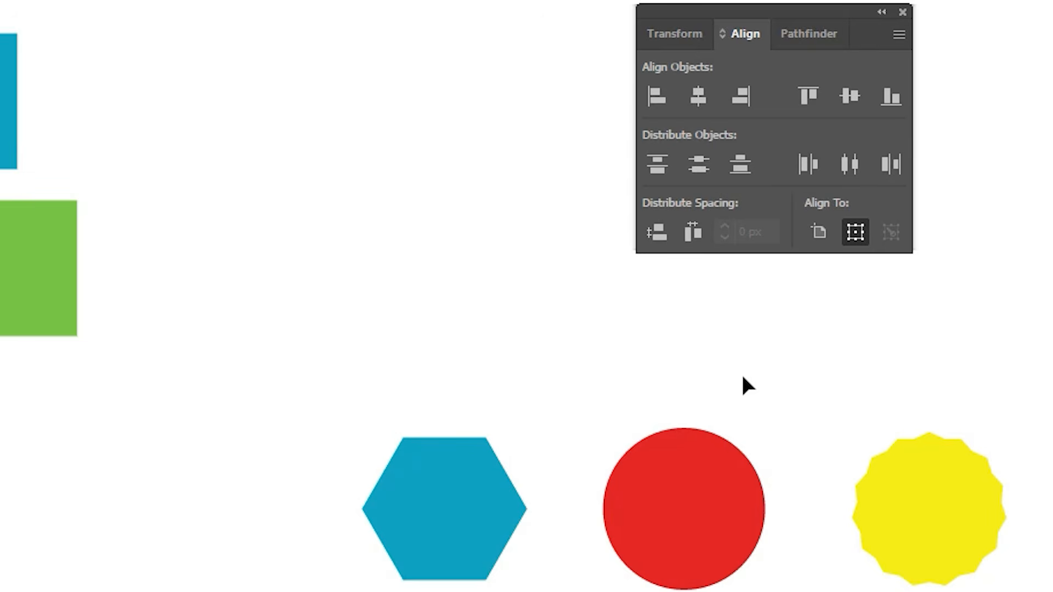
Step: Rearrange the shapes into an unevenly spaced column with the circle above the hexagon and the yellow shape below
drag(717, 551, 704, 395)
drag(490, 544, 719, 559)
drag(992, 570, 856, 591)
drag(795, 534, 796, 535)
drag(851, 368, 676, 531)
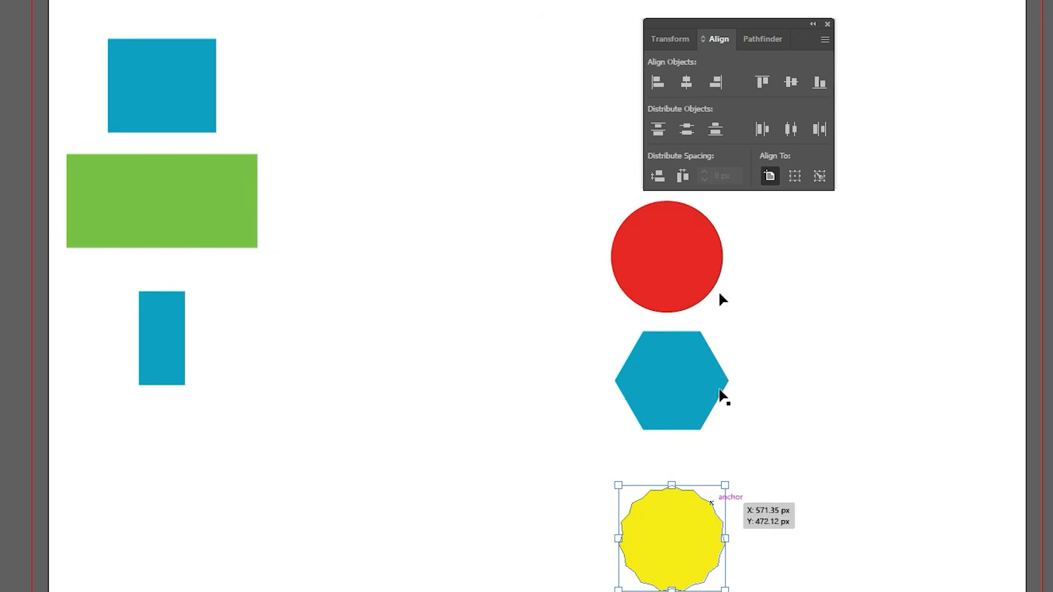
Step: Distribute the column of circle, hexagon and yellow shape evenly with Vertical Distribute Center and deselect it
drag(755, 215, 620, 493)
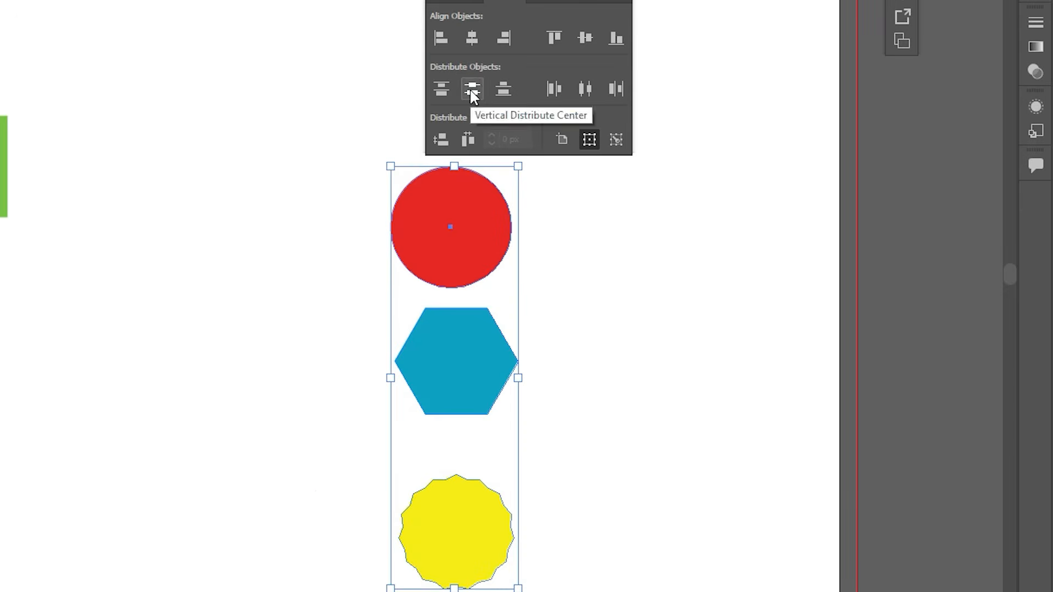
click(506, 329)
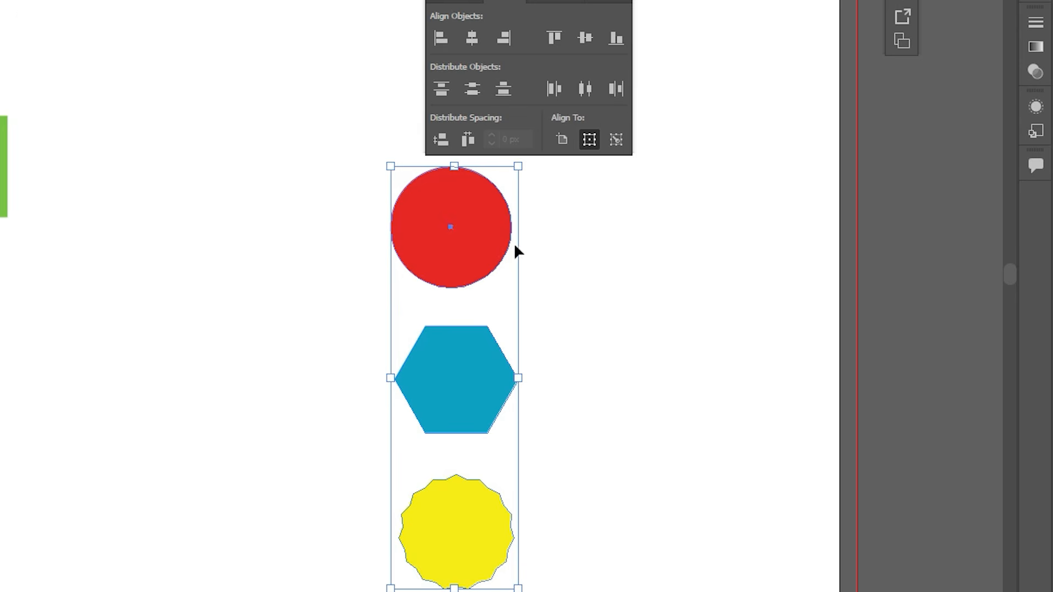
click(562, 281)
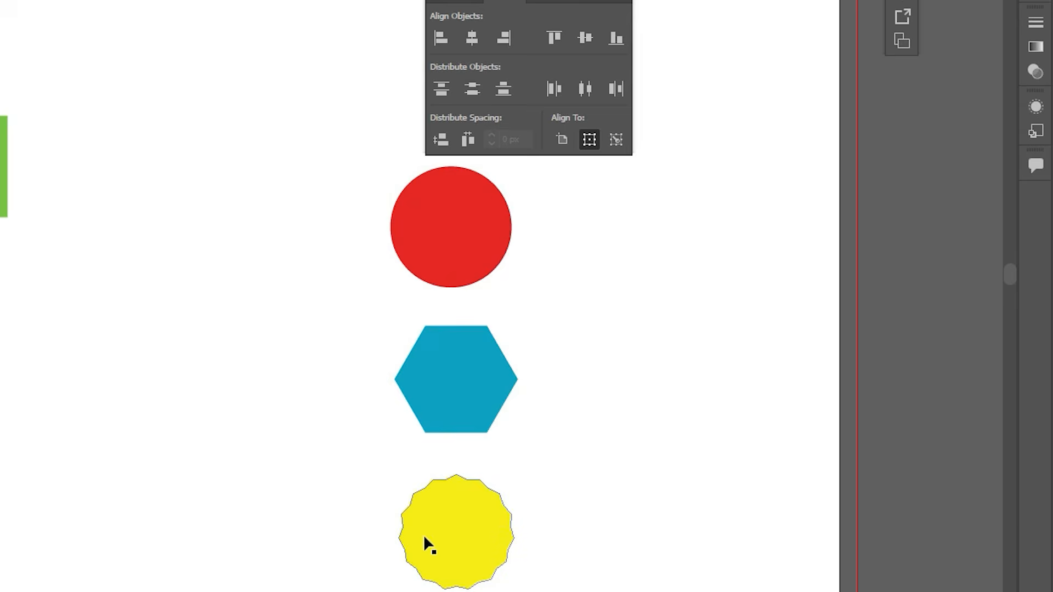
Step: Place the circle and yellow shape on opposite sides of the hexagon and distribute the row by horizontal centers
drag(424, 536, 554, 388)
drag(456, 242, 289, 393)
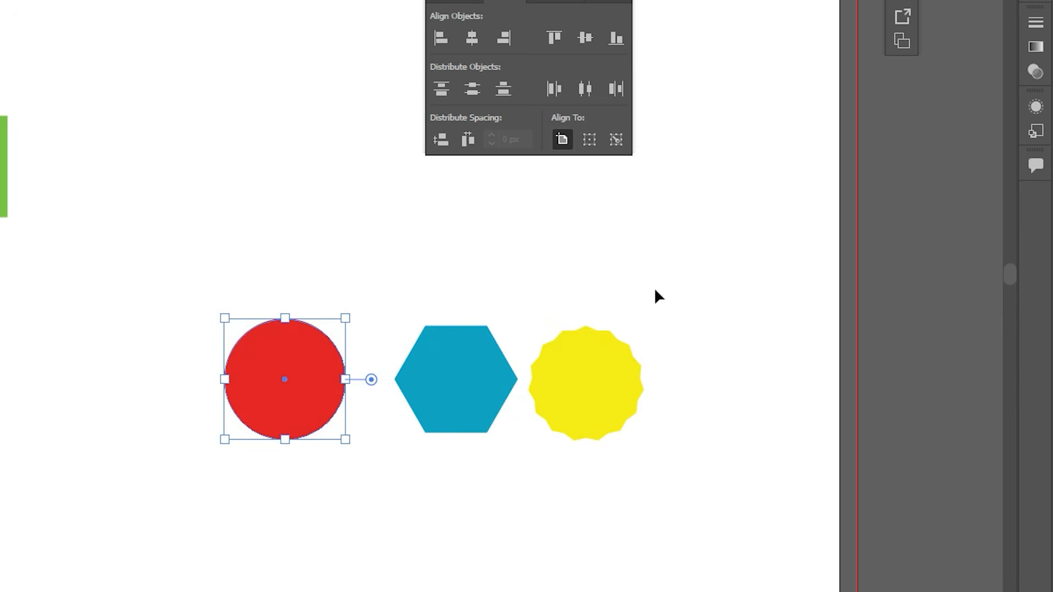
drag(660, 279, 206, 452)
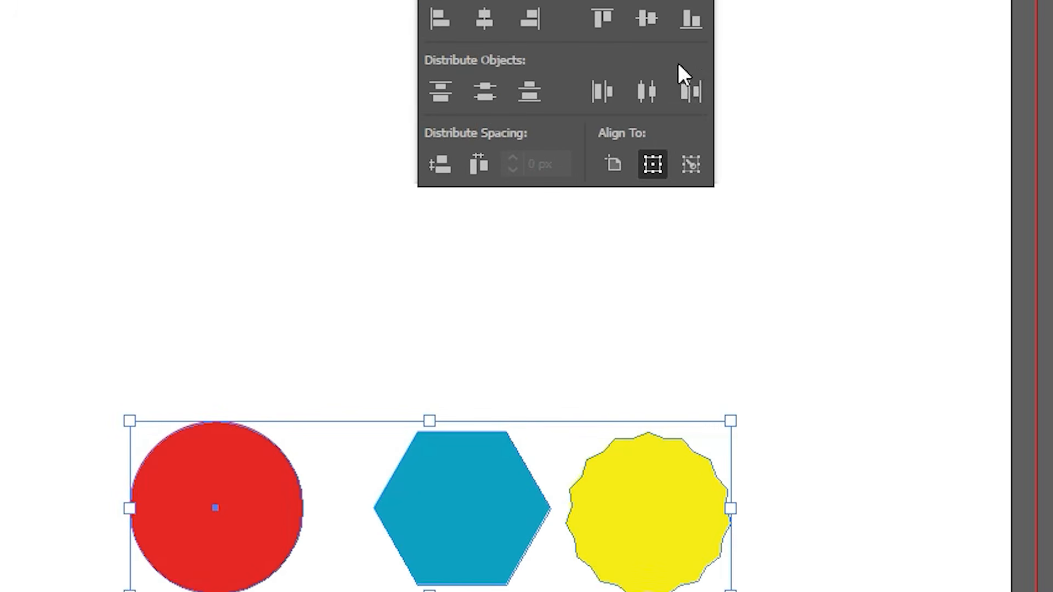
click(650, 91)
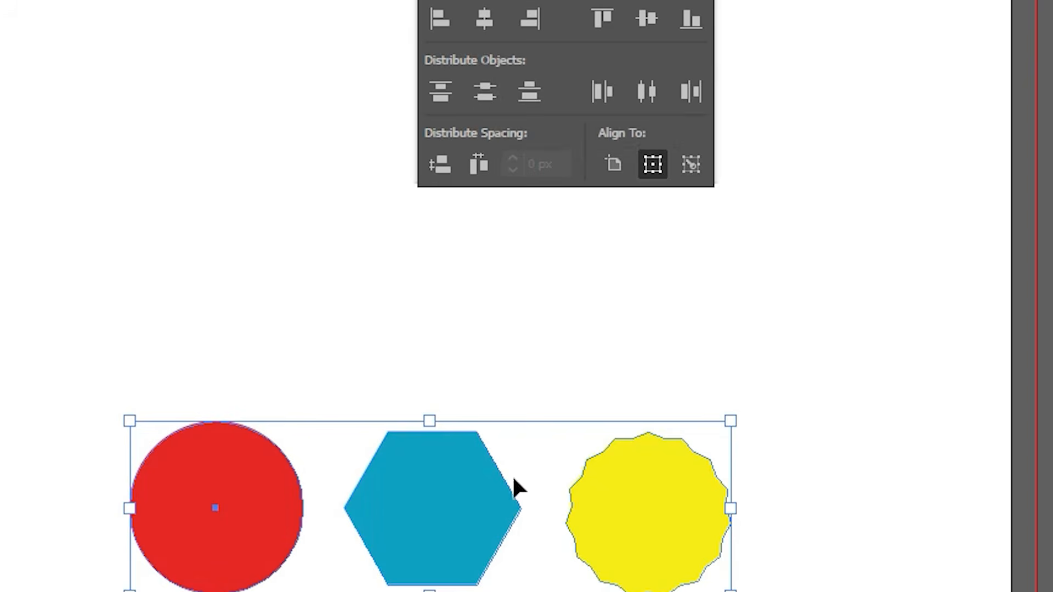
click(486, 336)
Step: Move the circle above and the yellow shape below the hexagon, and distribute the column by vertical centers
drag(252, 486, 463, 260)
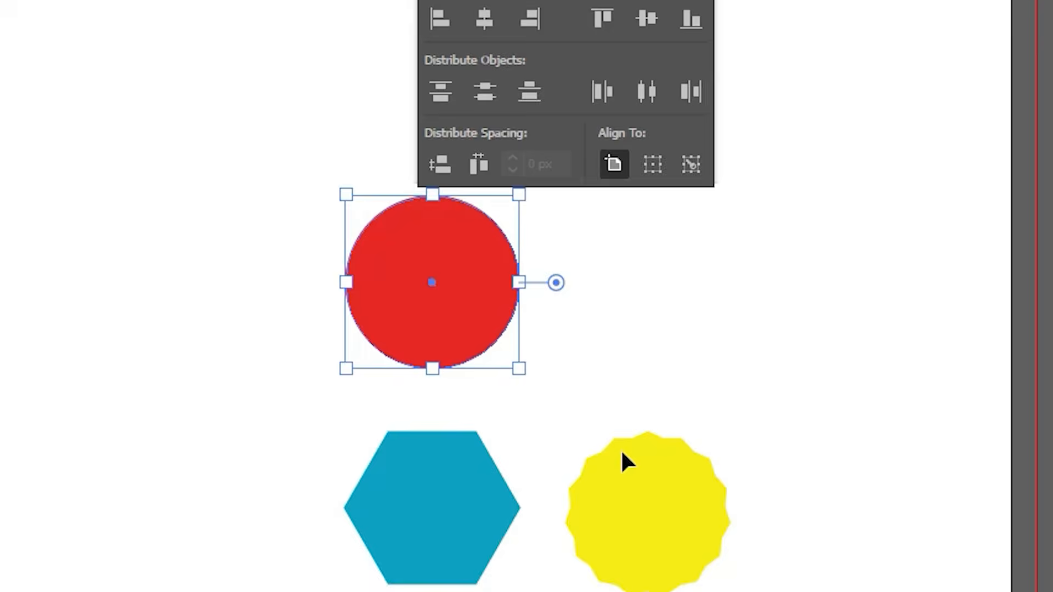
drag(596, 564, 445, 591)
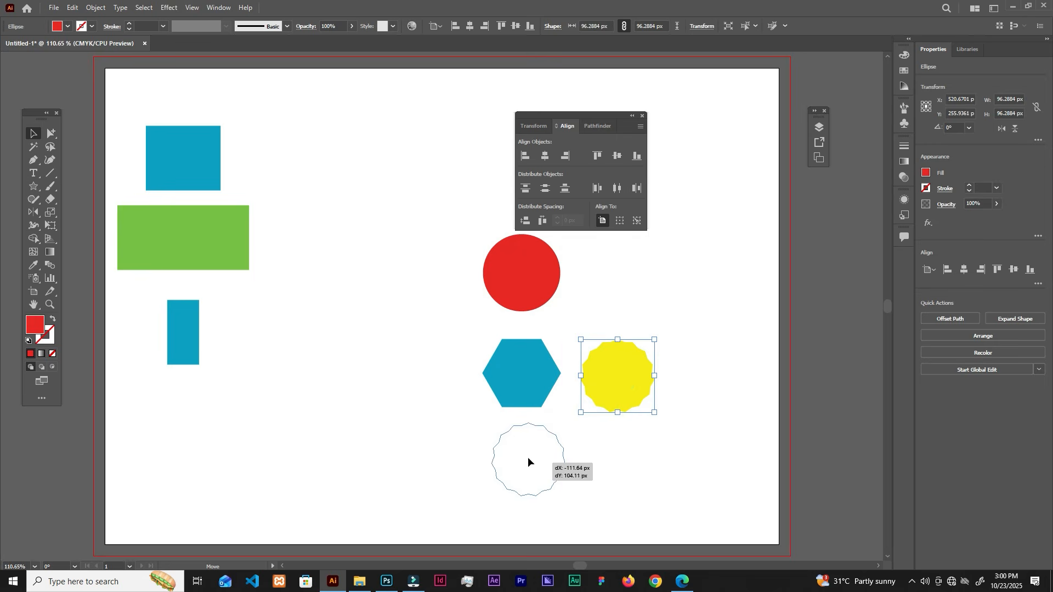
drag(527, 457, 525, 454)
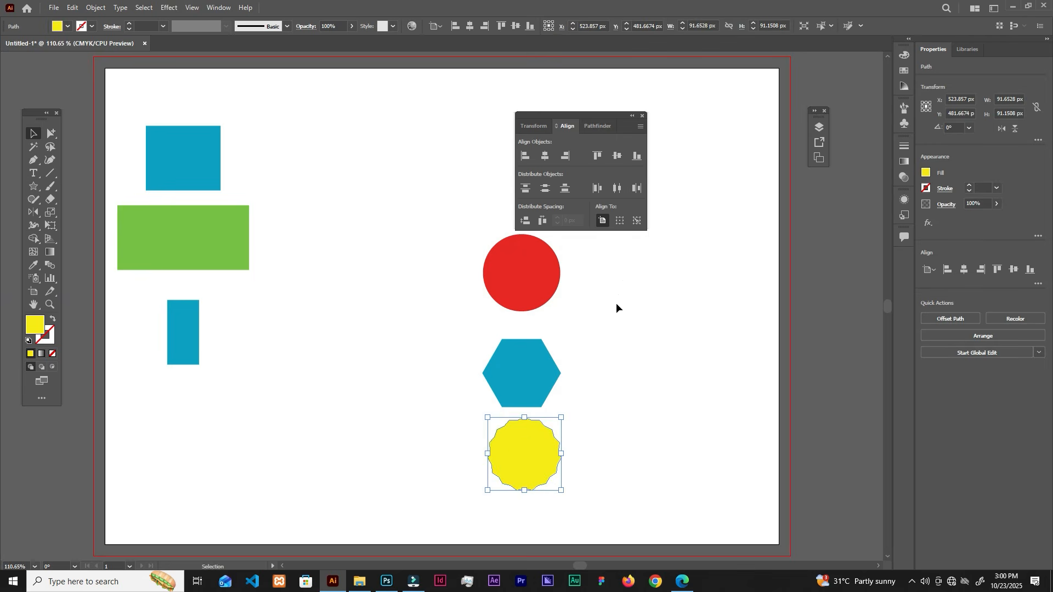
drag(620, 262, 495, 484)
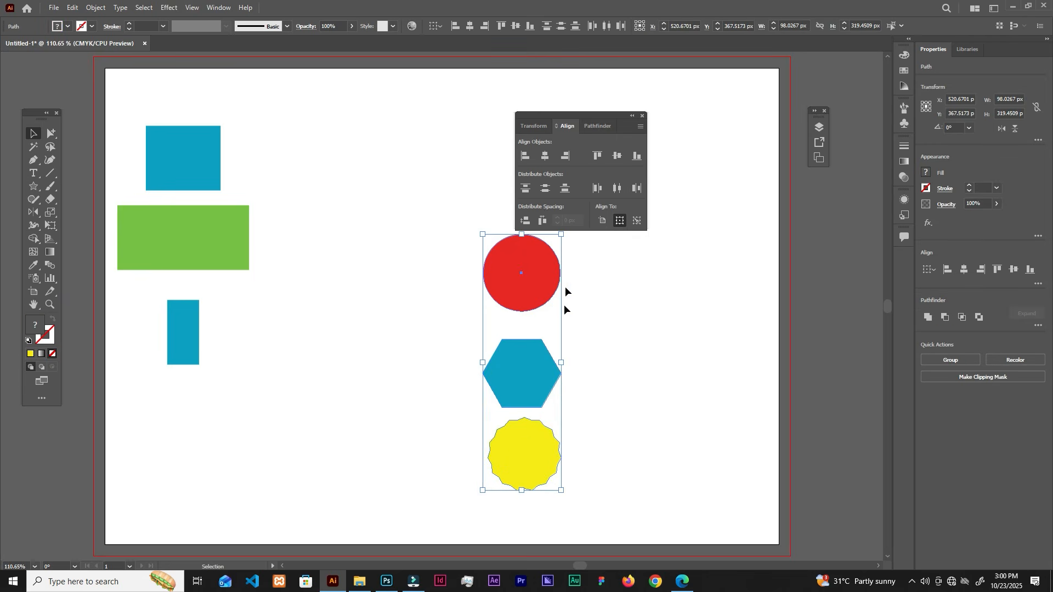
click(542, 190)
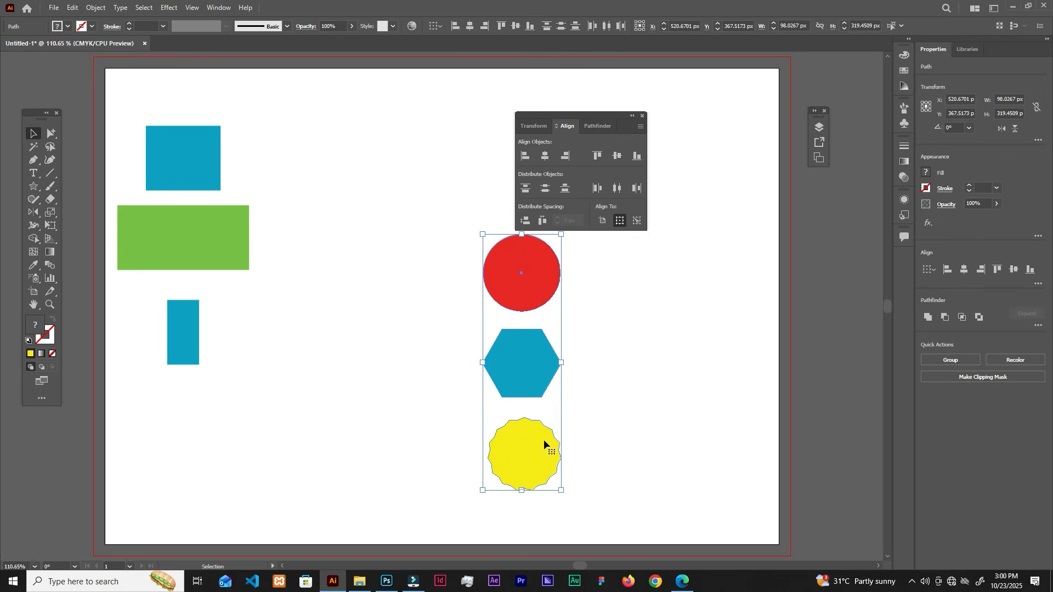
click(675, 372)
Step: Move the red circle and yellow shape back to either side of the hexagon
drag(514, 269, 423, 359)
drag(547, 465, 629, 395)
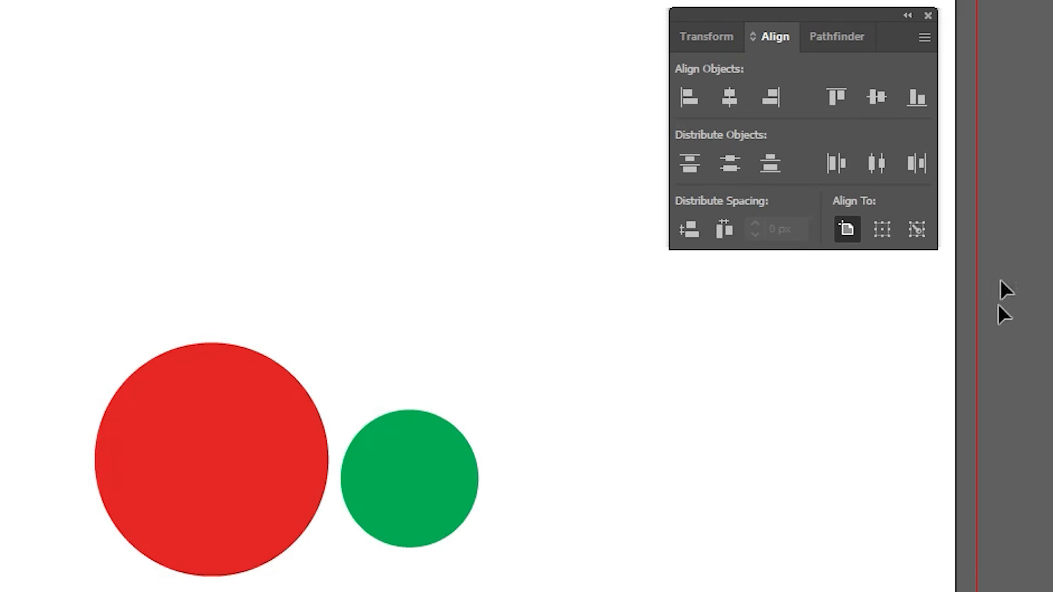
Step: Move the large red circle and smaller green circle up together and deselect them
drag(215, 290, 404, 449)
click(395, 183)
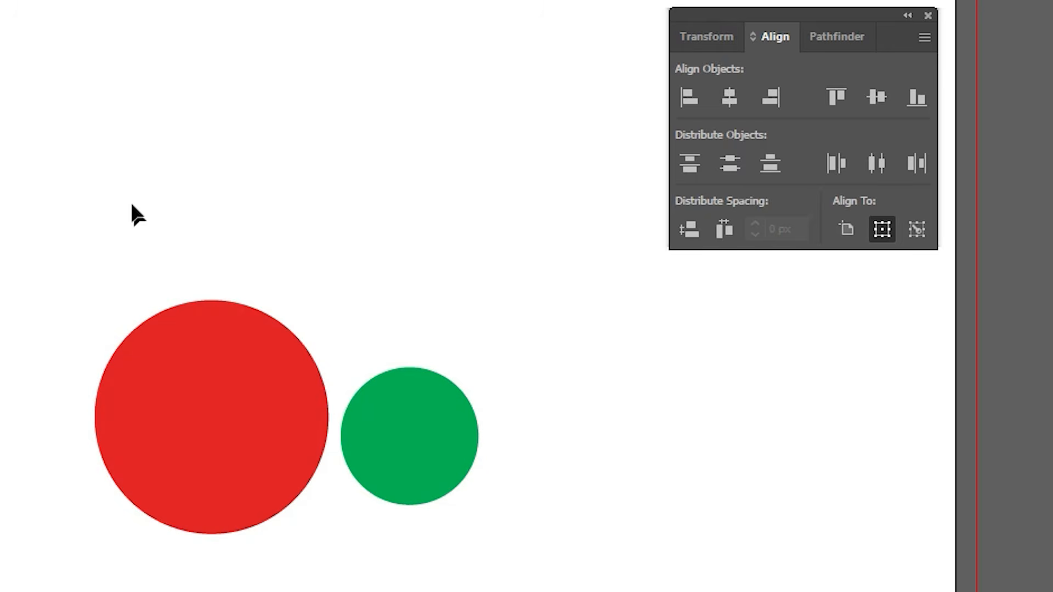
Step: Try aligning the red and green circles by their horizontal centers relative to the selection, and undo the alignment each time
drag(132, 204, 481, 547)
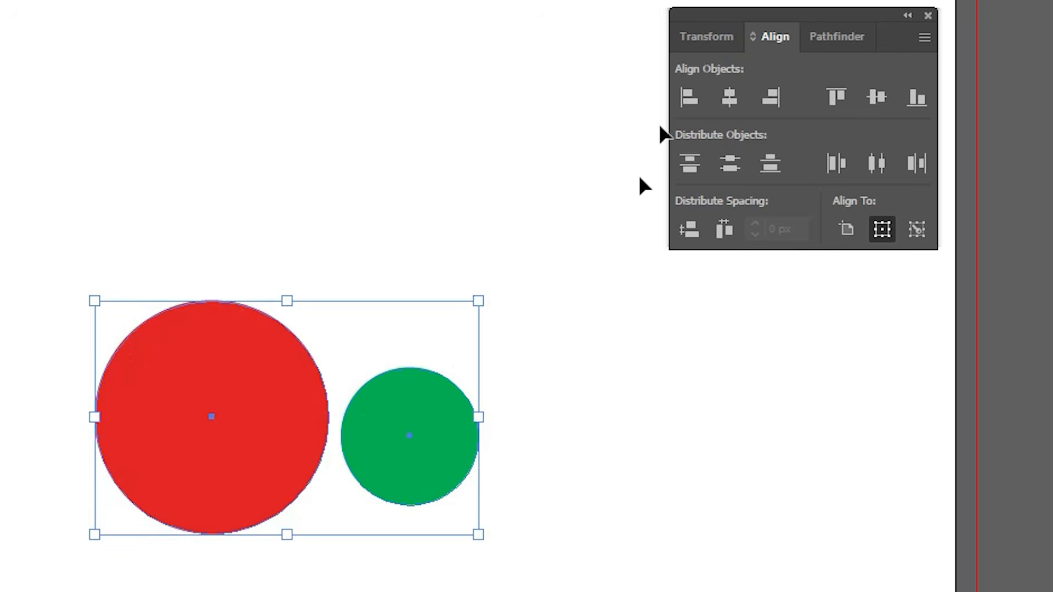
click(729, 98)
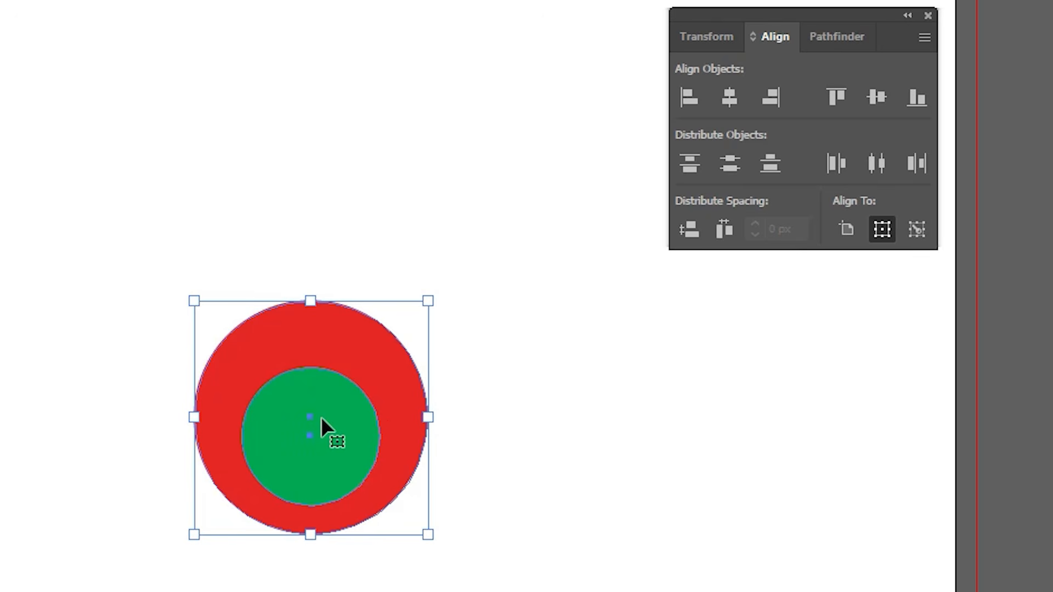
key(ctrl+z)
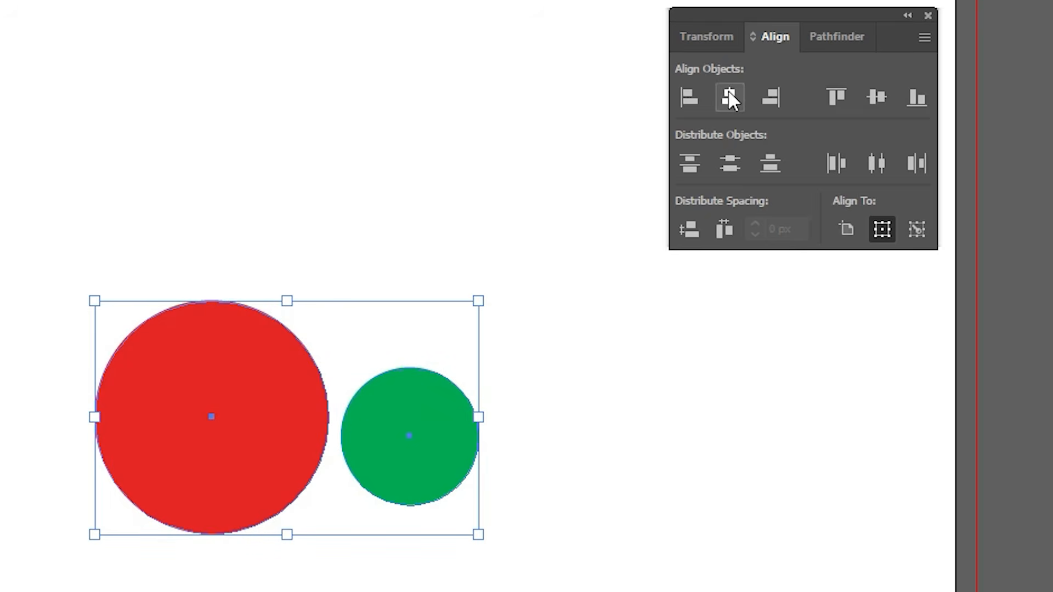
click(729, 94)
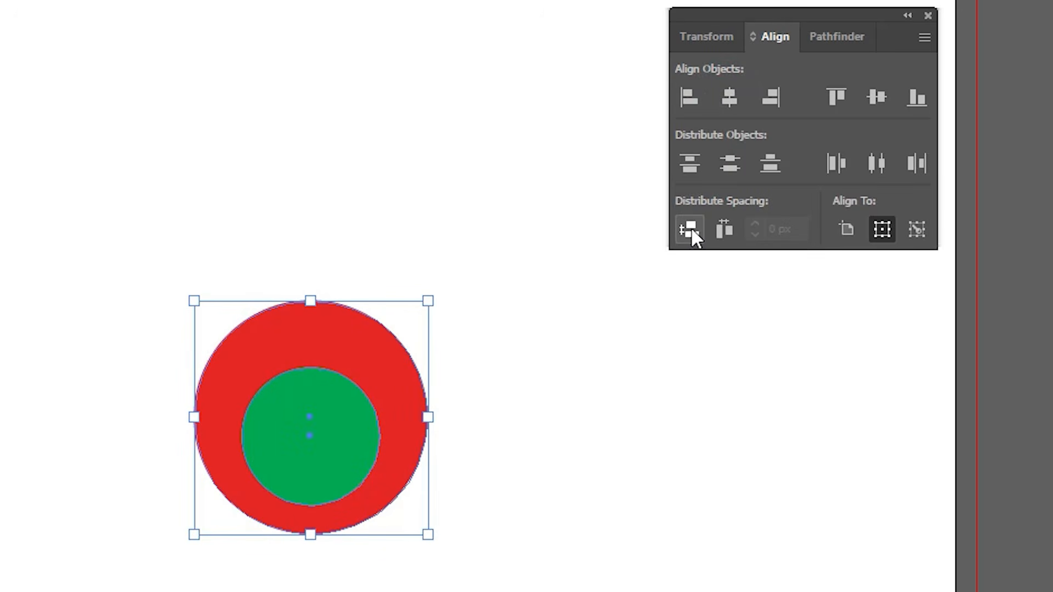
key(ctrl+z)
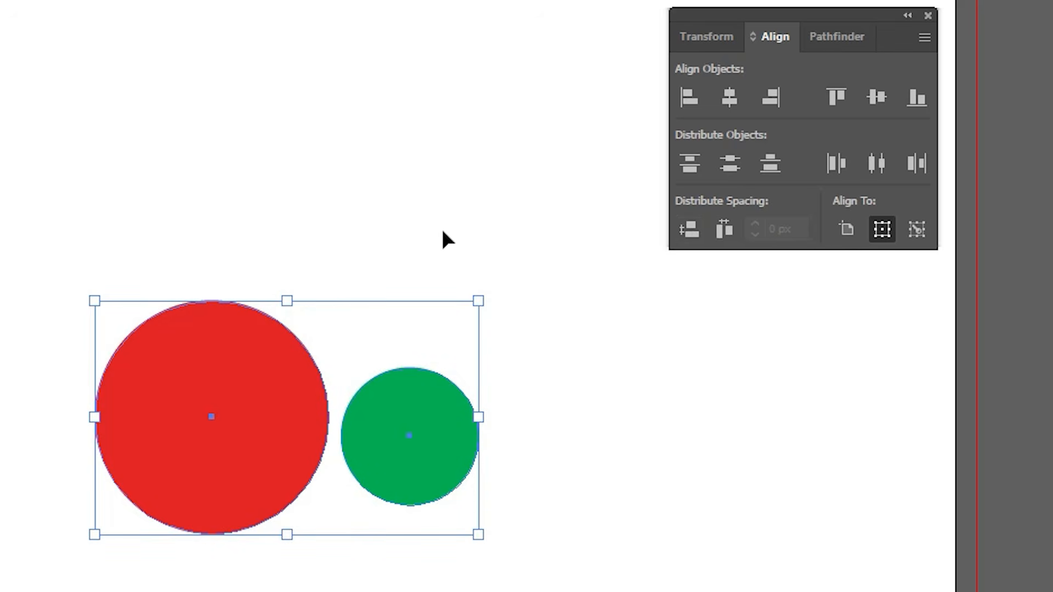
Step: Try centering the green circle on the red circle horizontally and vertically with the red one as key object, and undo it
click(442, 228)
click(234, 400)
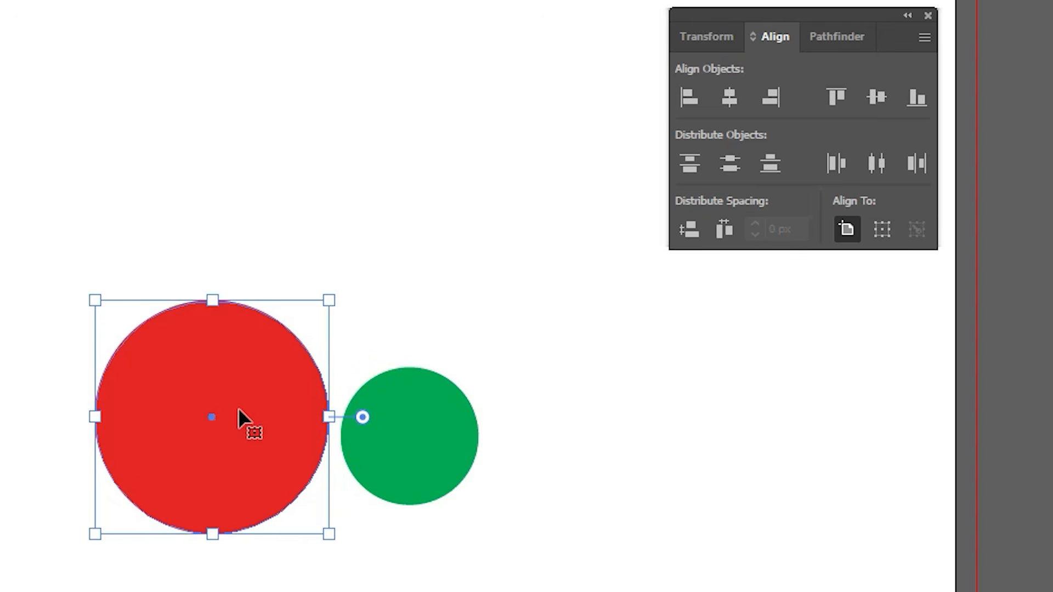
key(ctrl+a)
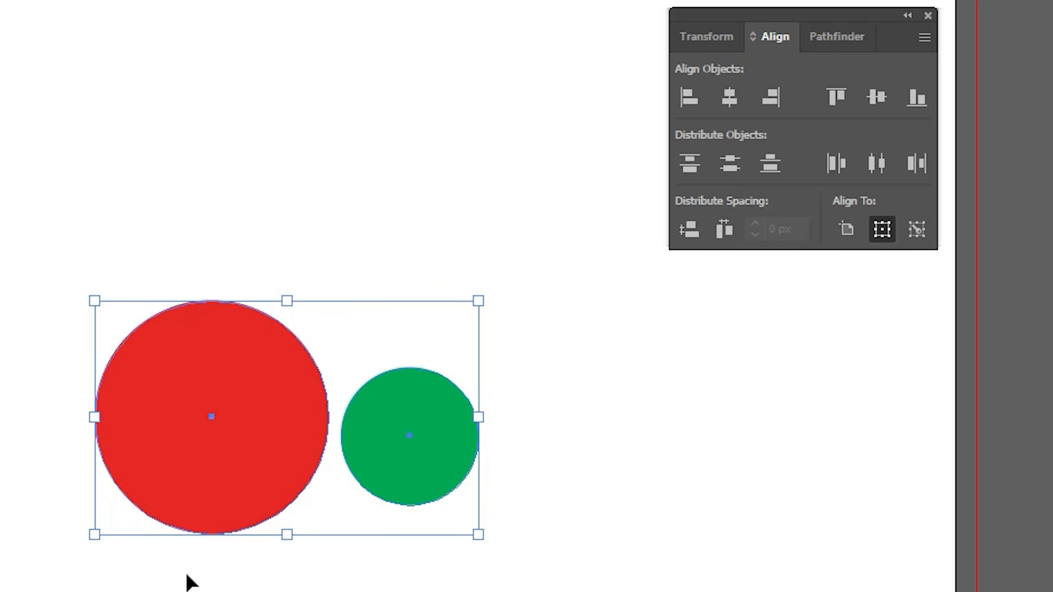
click(253, 373)
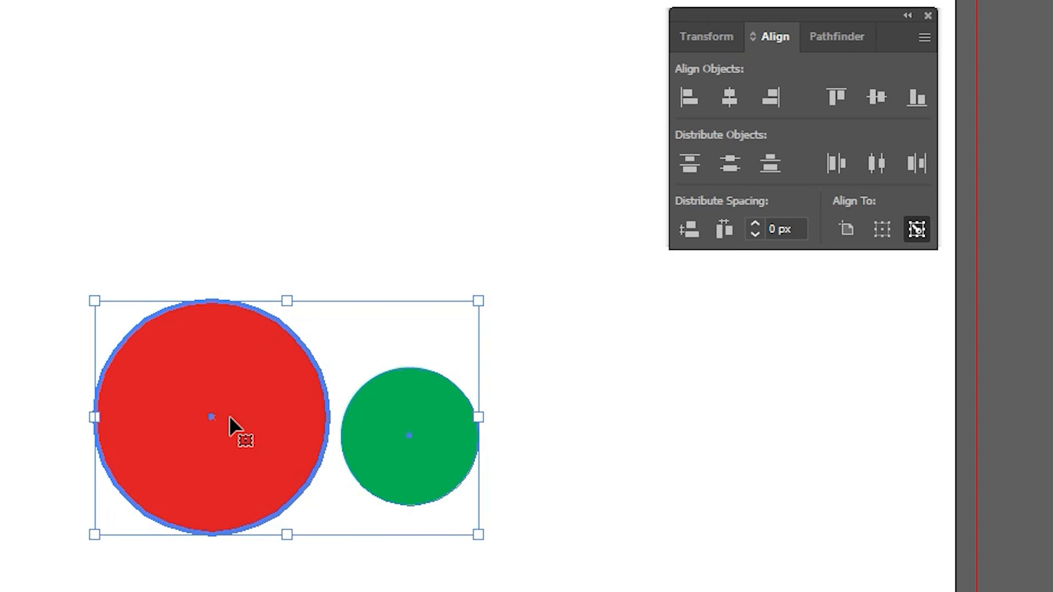
click(731, 94)
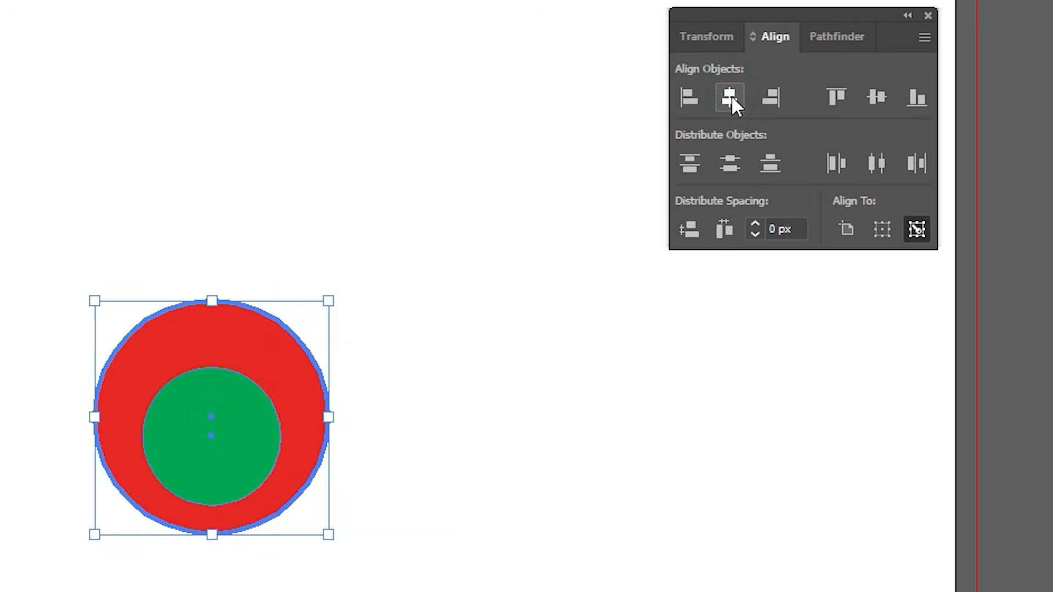
click(876, 104)
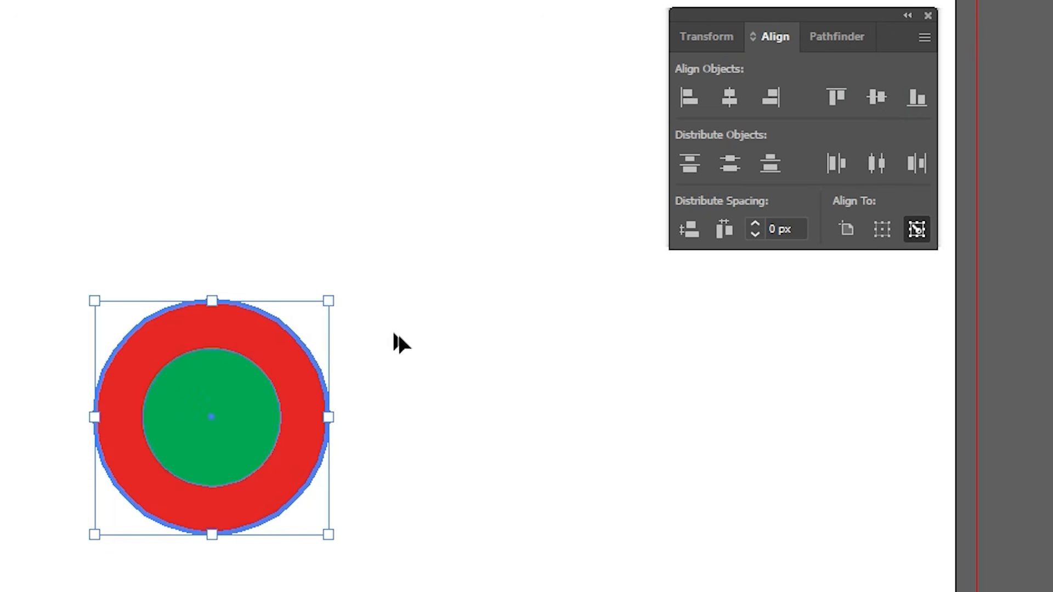
key(ctrl+z)
key(ctrl+z)
key(ctrl+z)
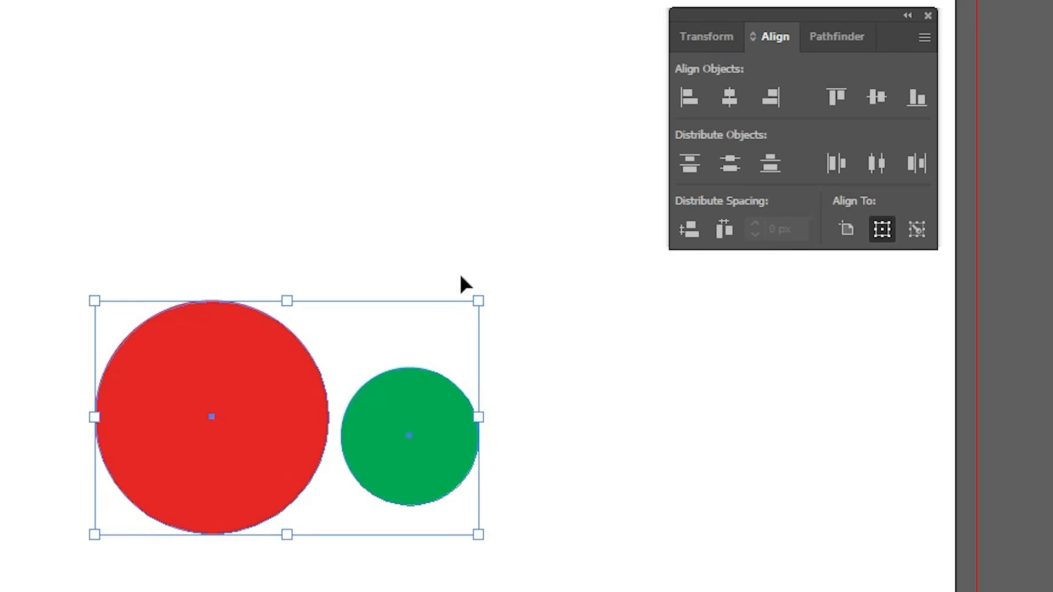
Step: Make the green circle the key object and center the red circle on it horizontally and vertically
click(460, 272)
drag(515, 143, 117, 587)
click(430, 413)
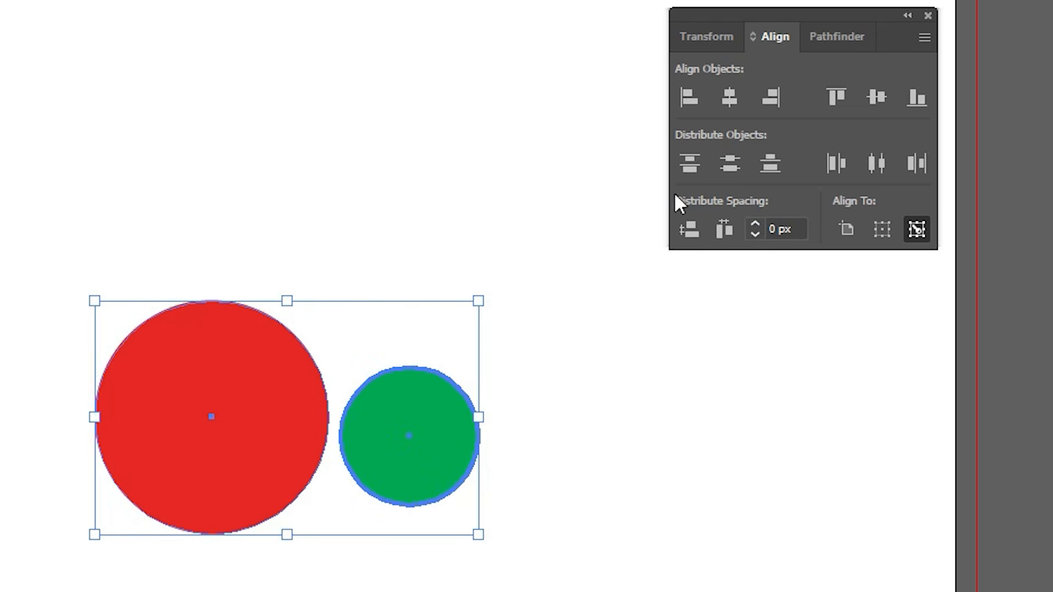
click(729, 100)
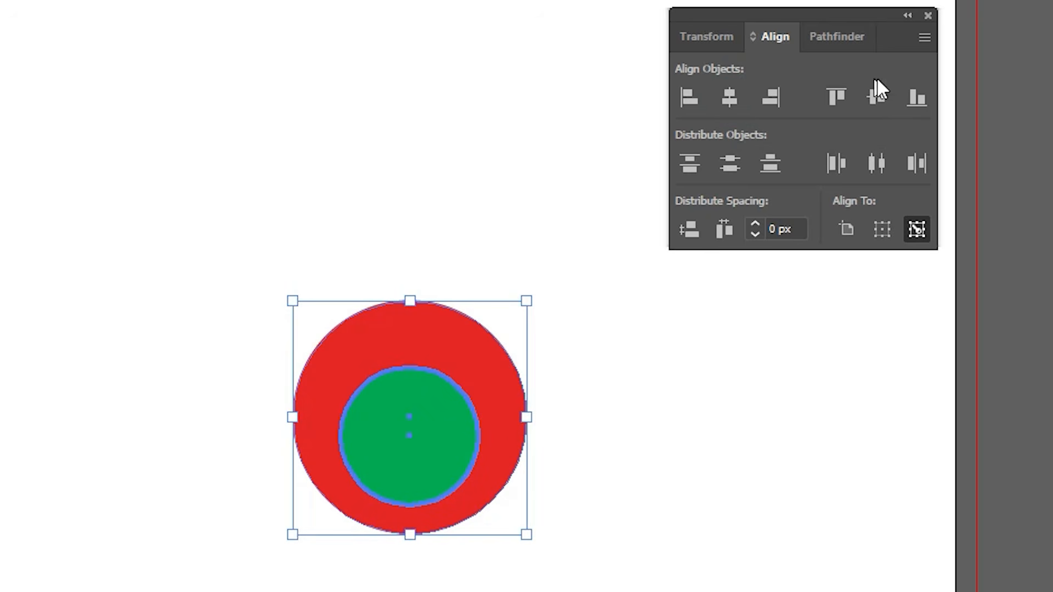
click(877, 98)
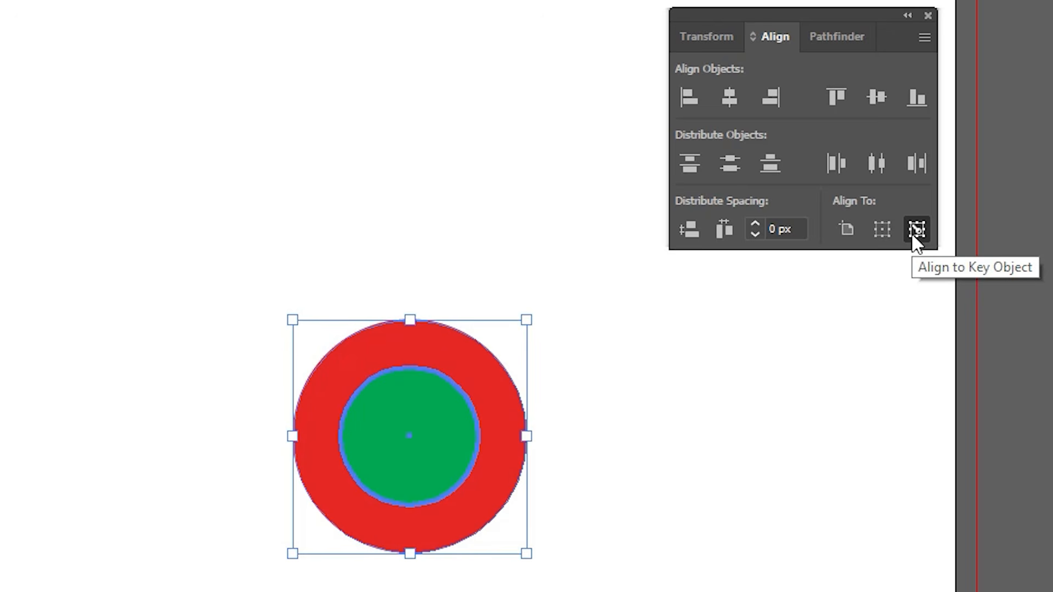
click(768, 381)
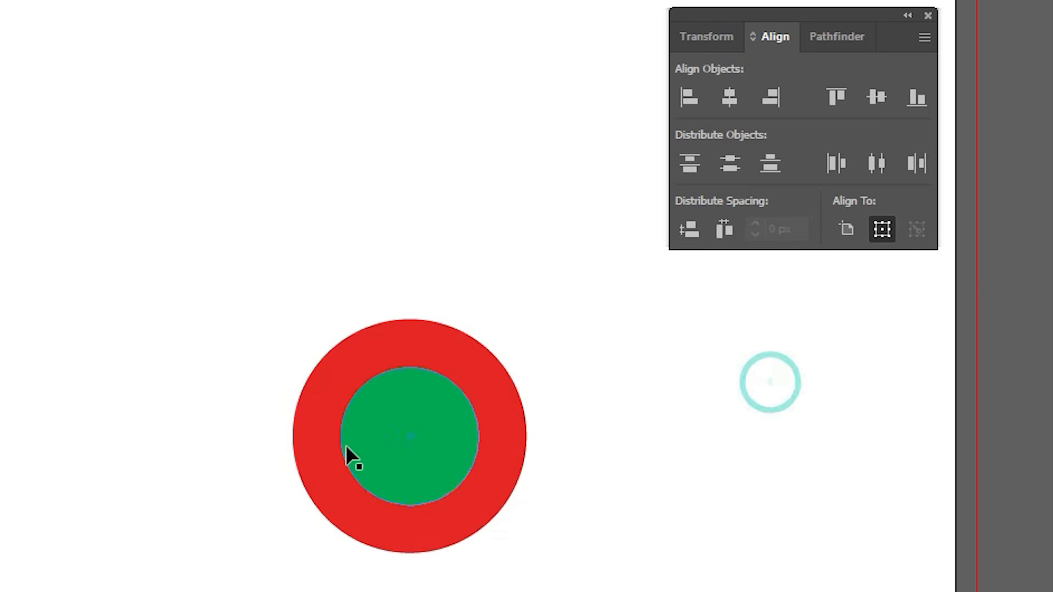
Step: Move the green circle out beside the red one and place a duplicate filled with blue #003fa5 above it
drag(411, 446, 1, 456)
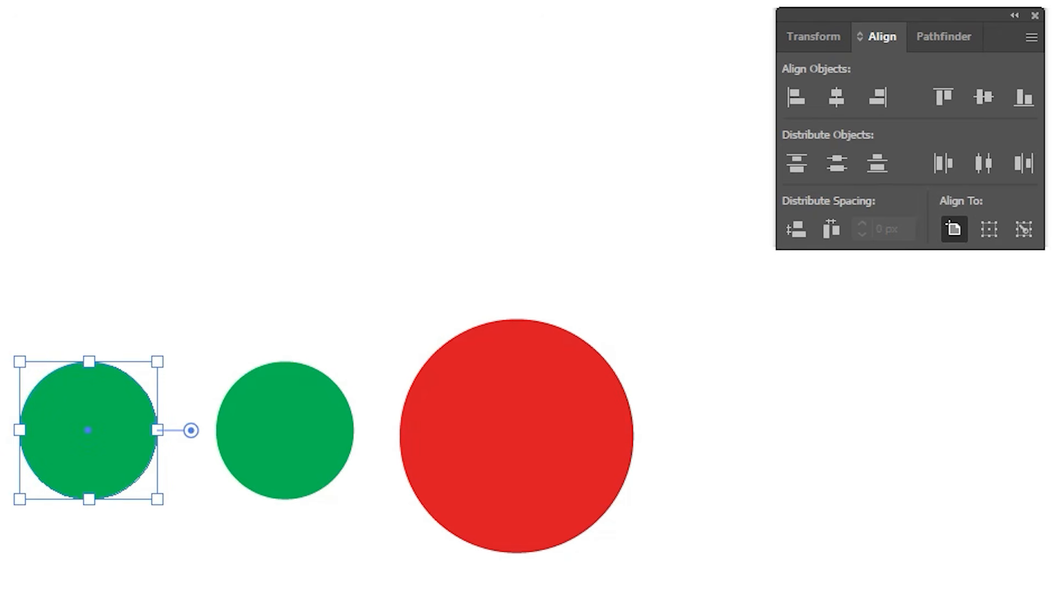
click(80, 189)
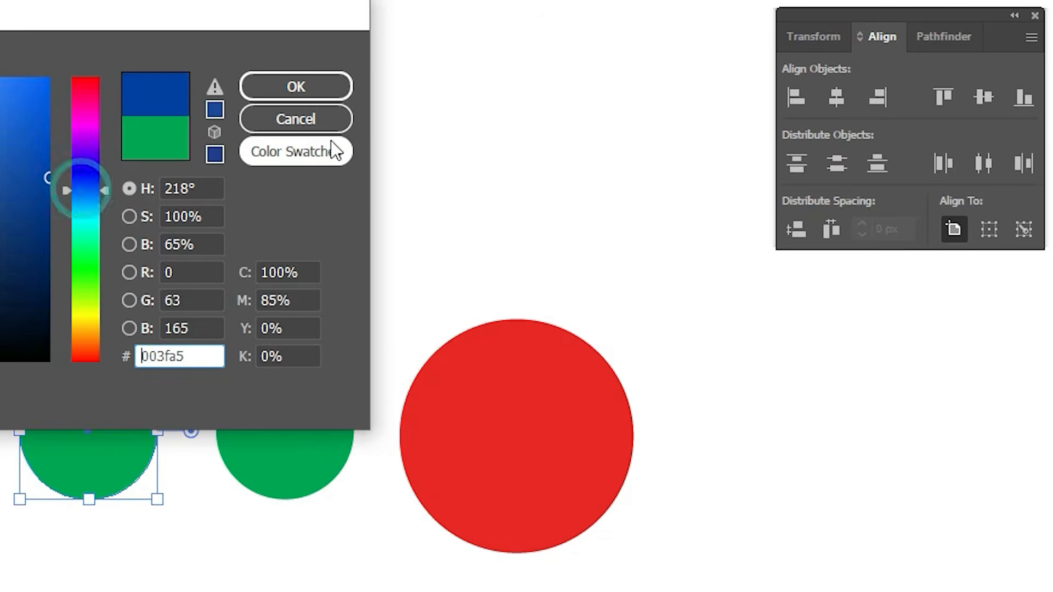
click(296, 86)
drag(87, 413, 142, 193)
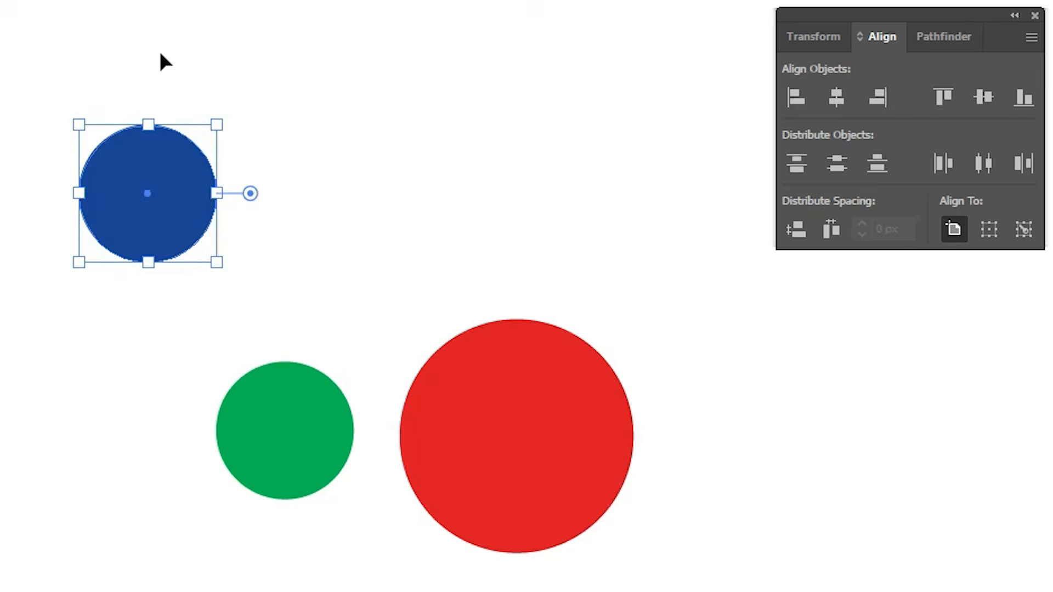
Step: Move the red circle down and the green circle up so the three circles form a descending diagonal
drag(117, 34, 636, 589)
click(643, 214)
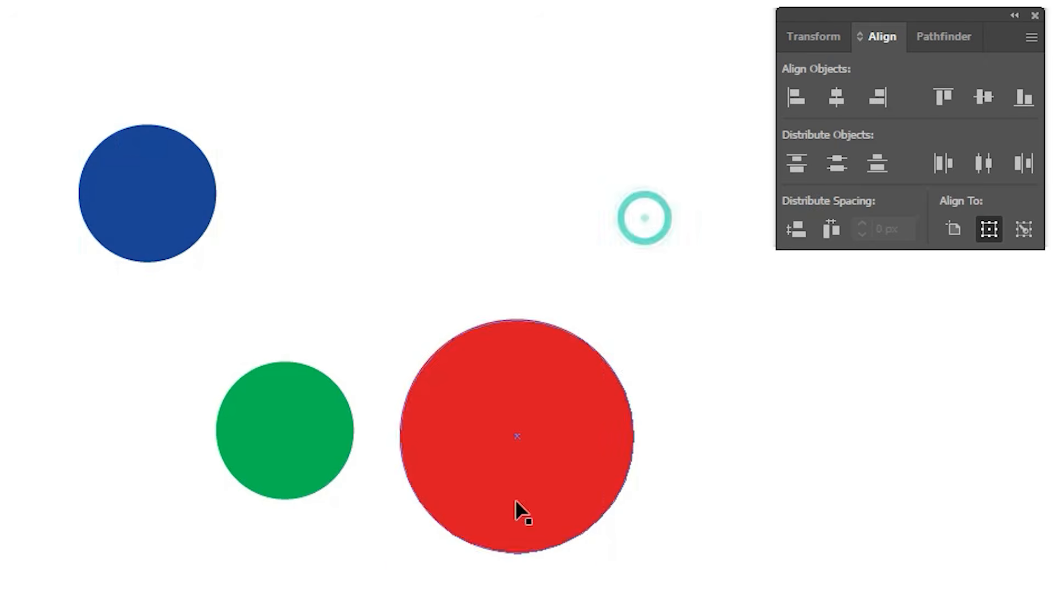
click(515, 499)
drag(514, 499, 493, 591)
drag(343, 411, 347, 379)
Step: Try aligning all three circles by horizontal centers relative to the selection, and undo it
key(ctrl+a)
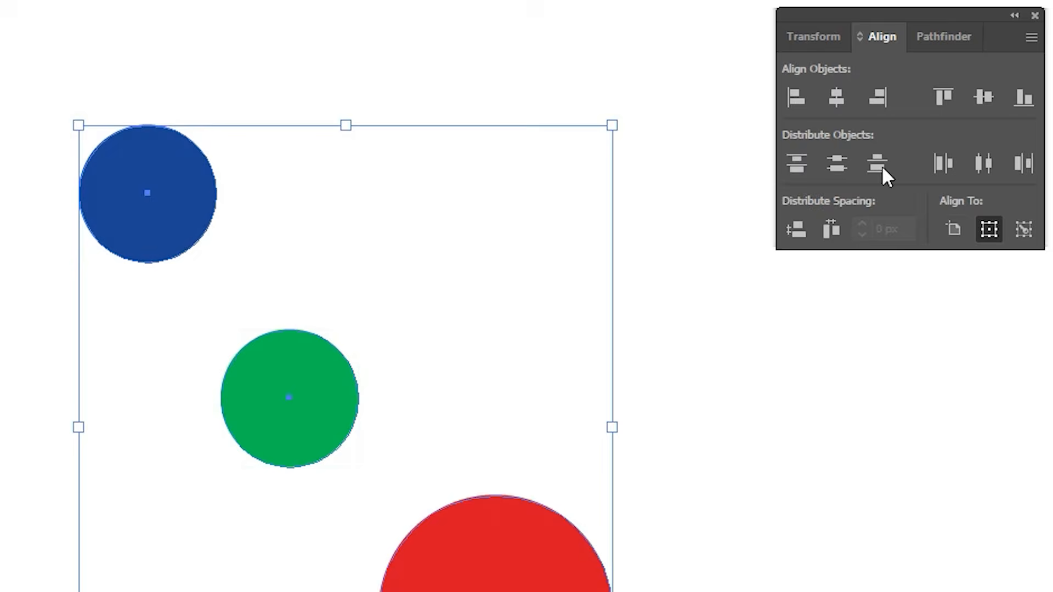
click(836, 97)
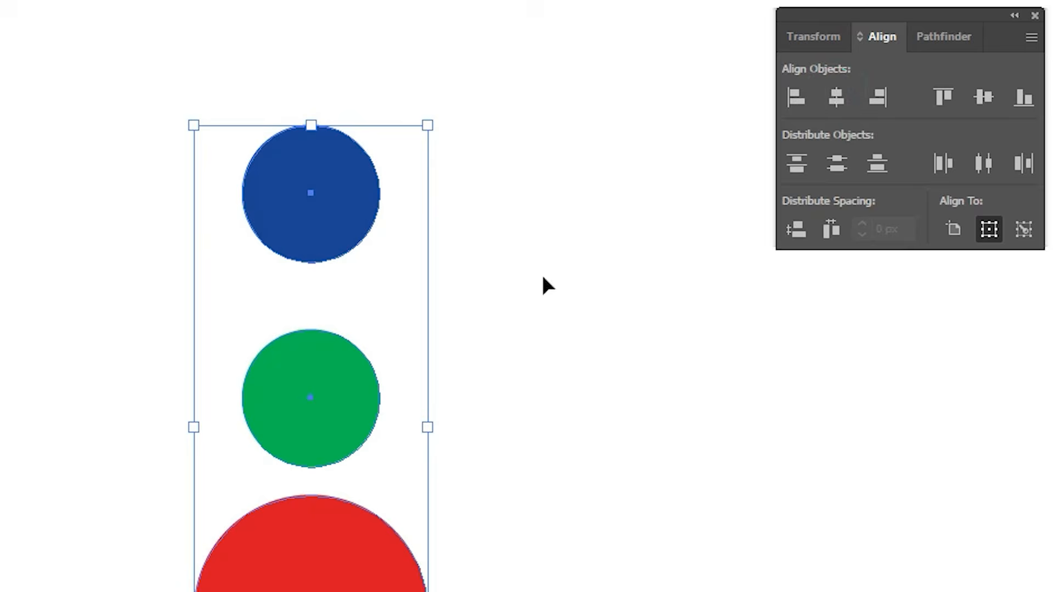
key(ctrl+z)
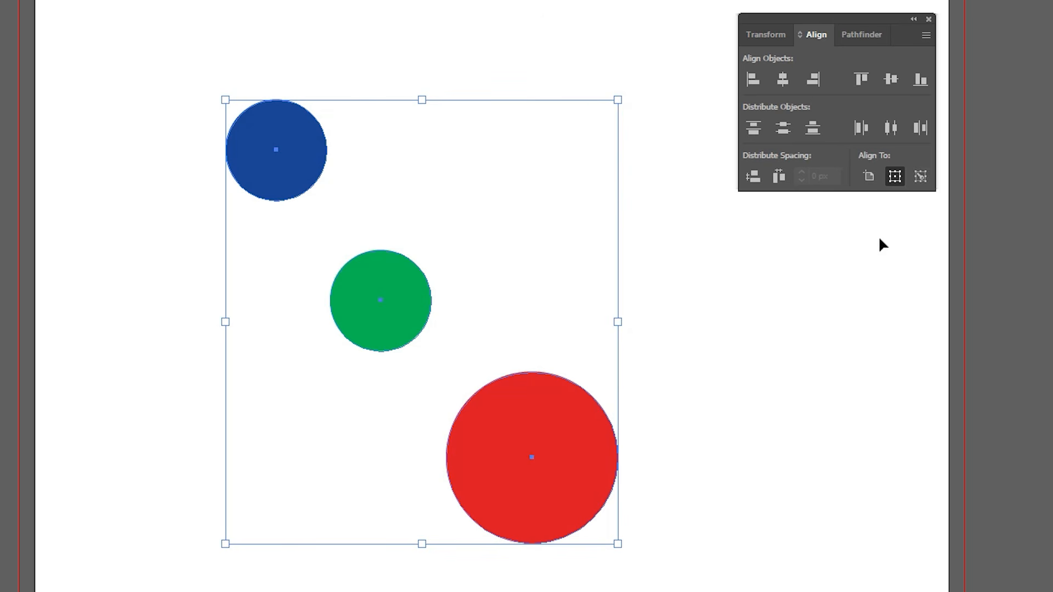
Step: Try aligning the three circles by horizontal centers with the blue circle as key object, and undo it
click(296, 173)
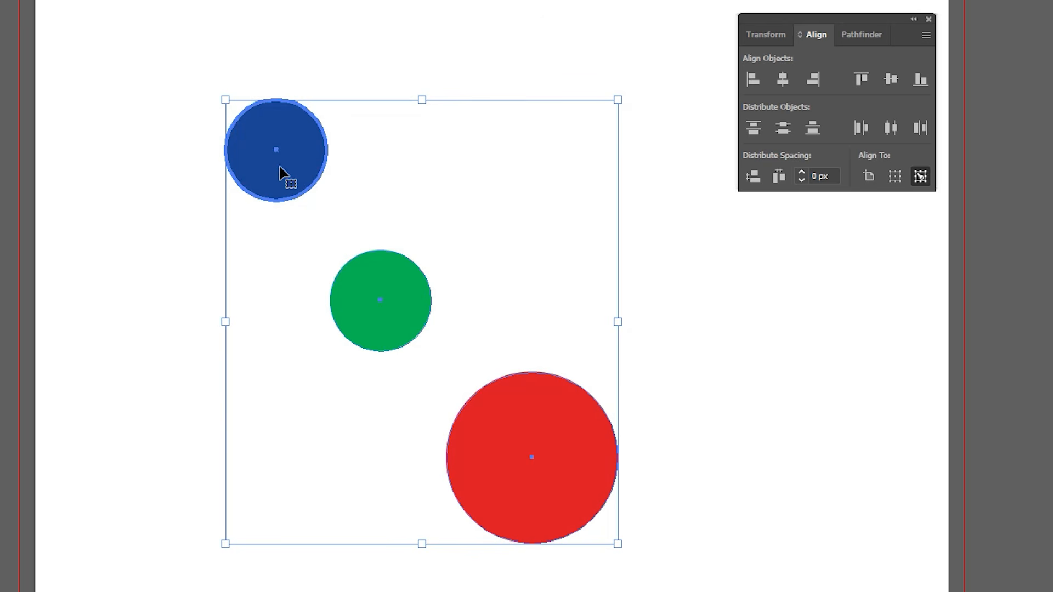
click(781, 81)
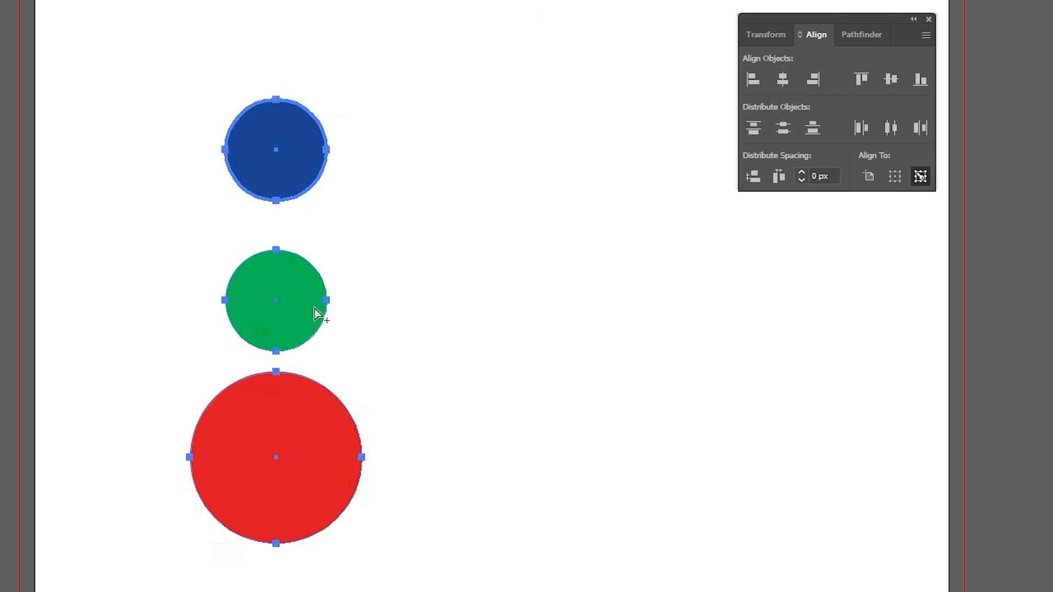
key(ctrl+z)
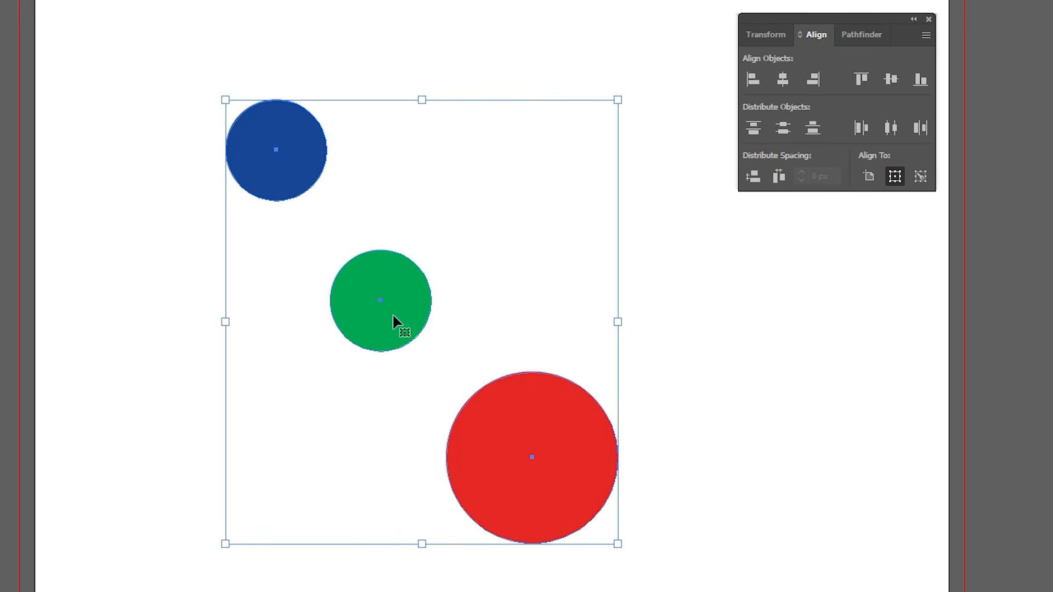
Step: Align the three circles by horizontal centers with the green circle as key object, and deselect them
drag(214, 64, 565, 487)
click(393, 280)
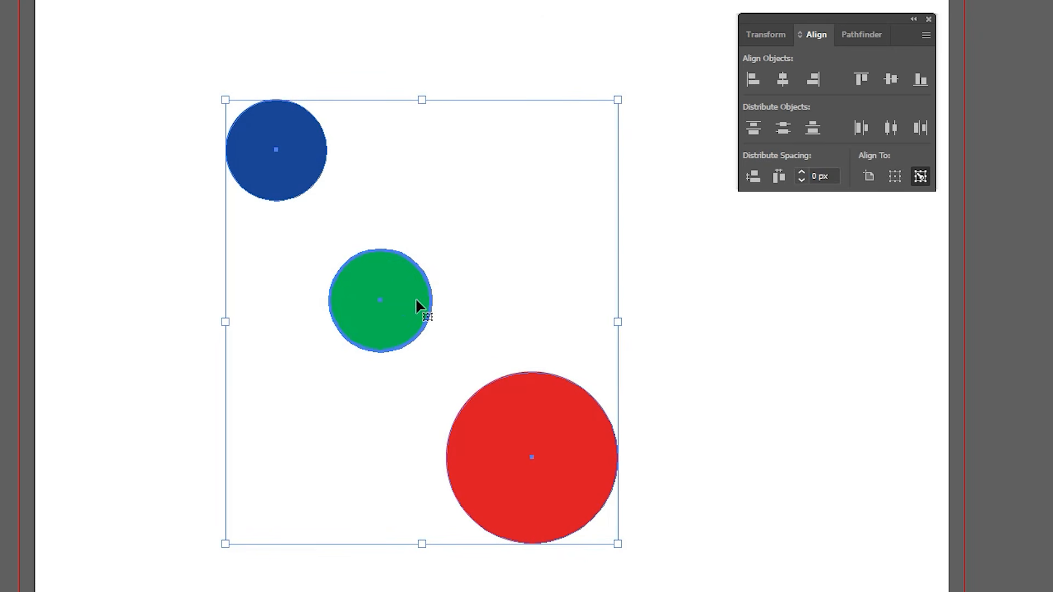
click(780, 83)
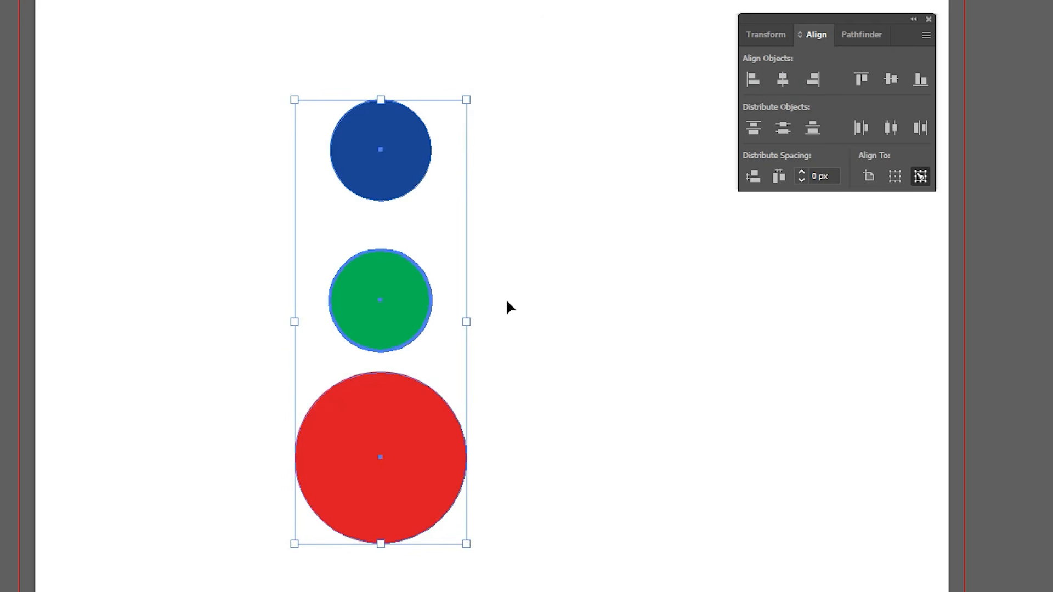
click(685, 242)
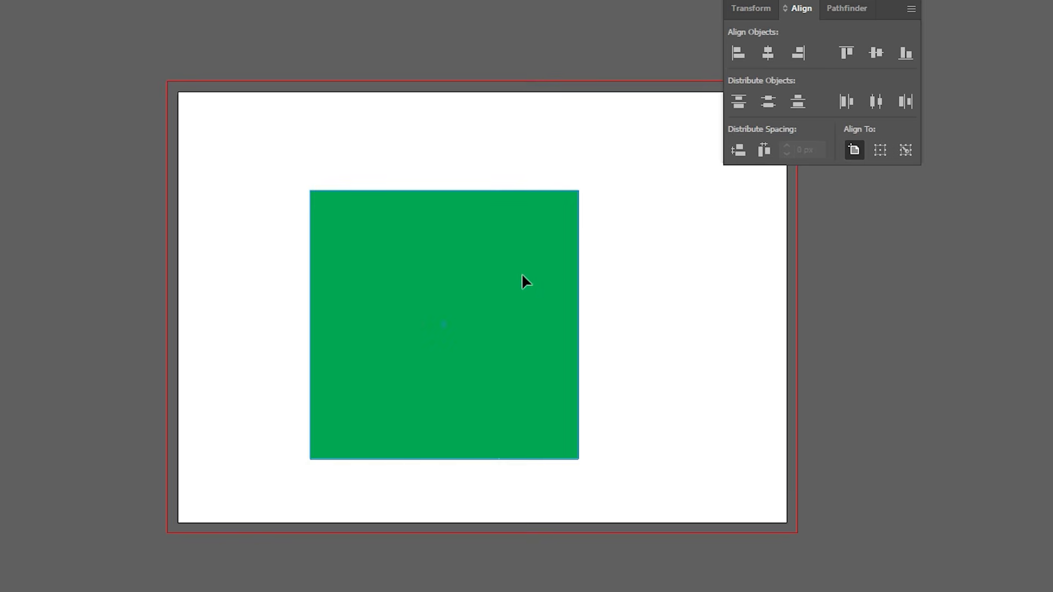
Step: Reposition the green square and align it to the artboard's left edge and its right edge in turn
drag(522, 273, 585, 255)
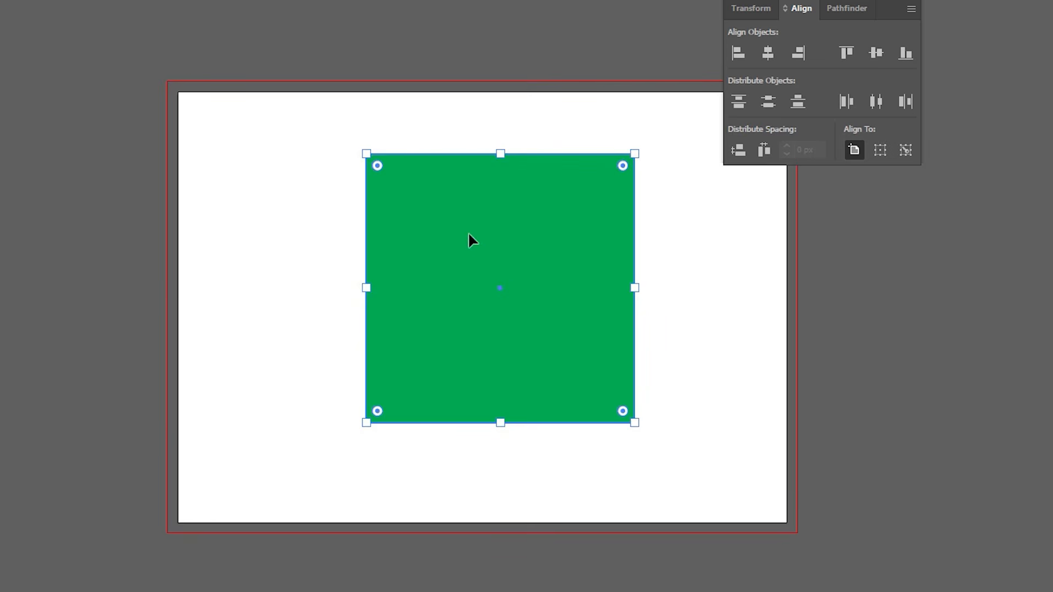
mouse_move(469, 235)
mouse_down()
mouse_move(268, 238)
mouse_move(492, 246)
mouse_move(477, 229)
mouse_up()
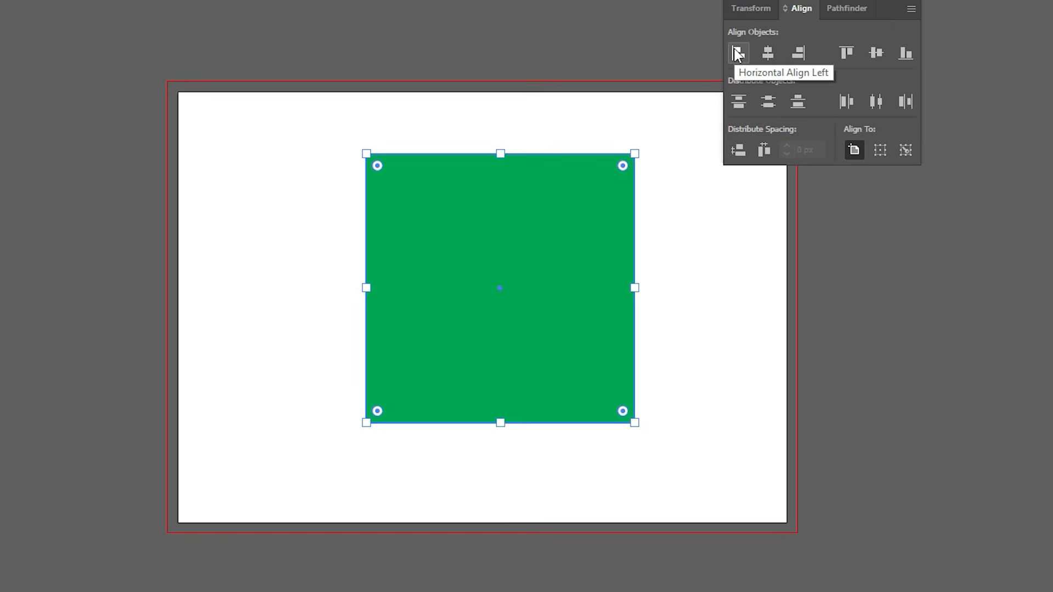
click(738, 53)
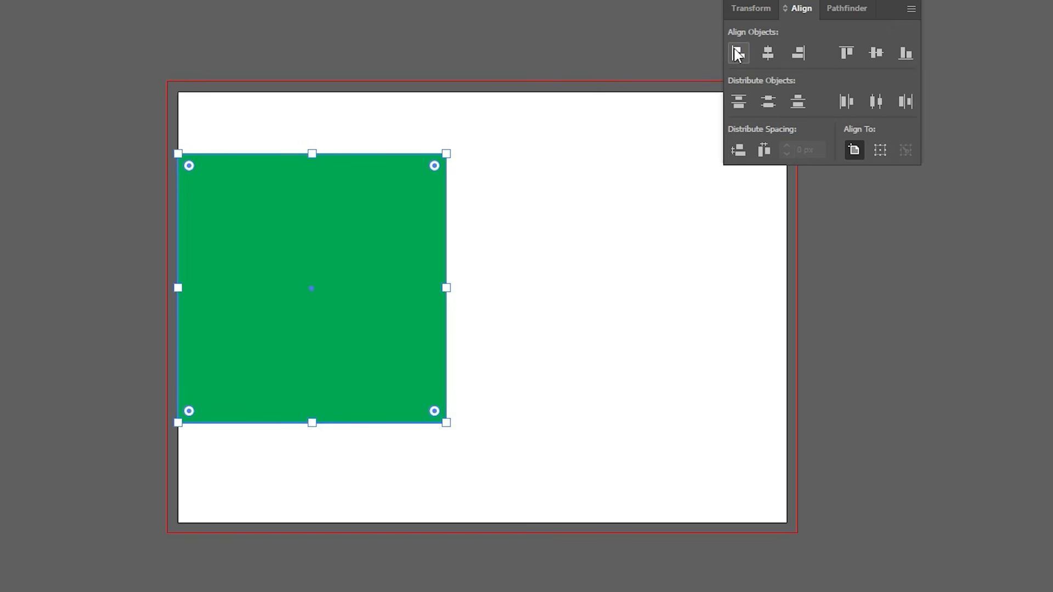
click(792, 58)
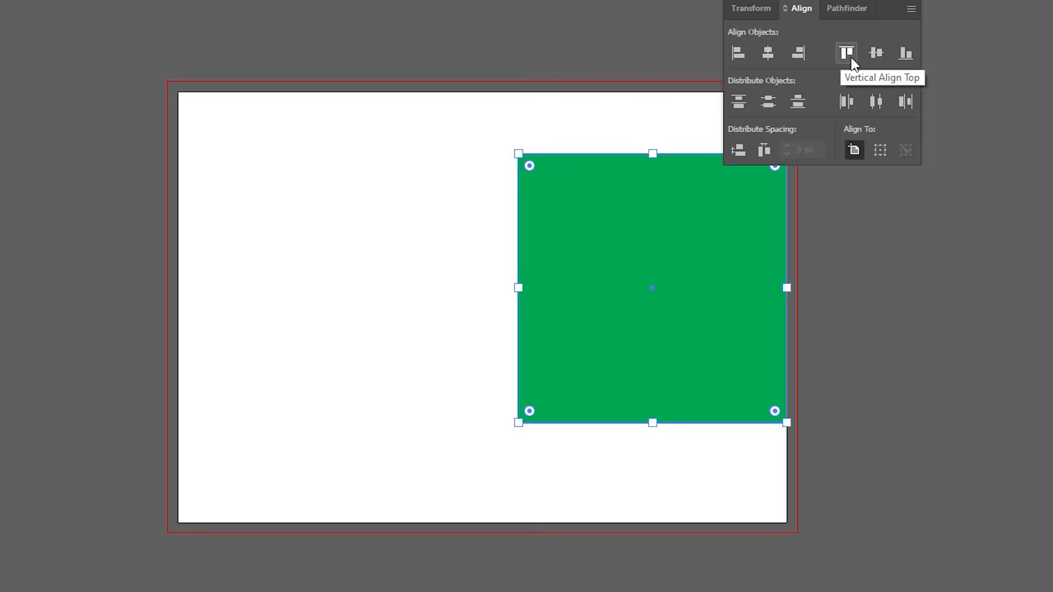
Step: Move the green square back near the artboard's middle and align it to the artboard's right and bottom edges
drag(672, 264, 490, 269)
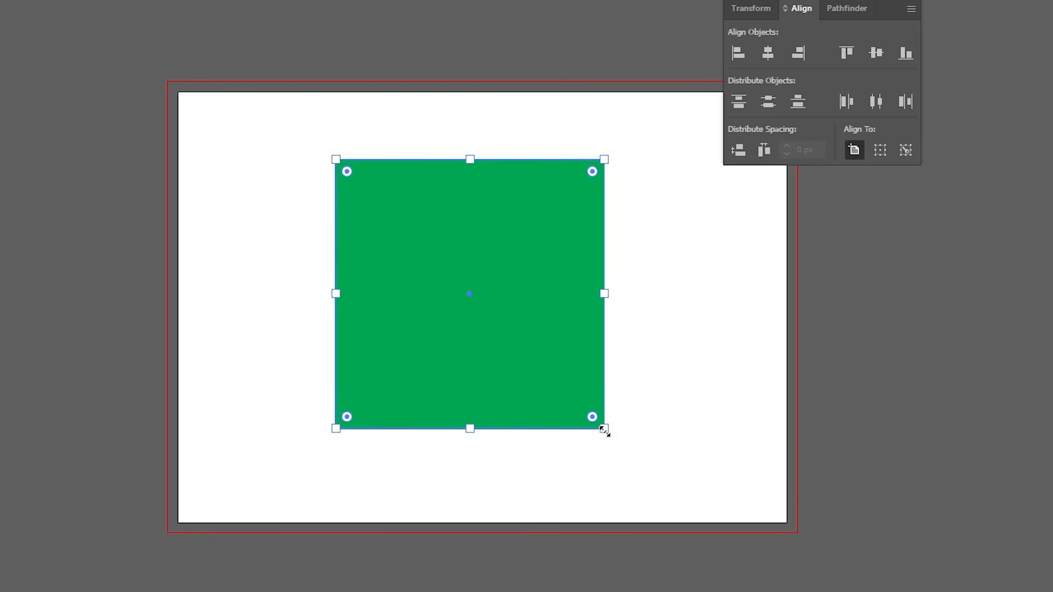
click(802, 51)
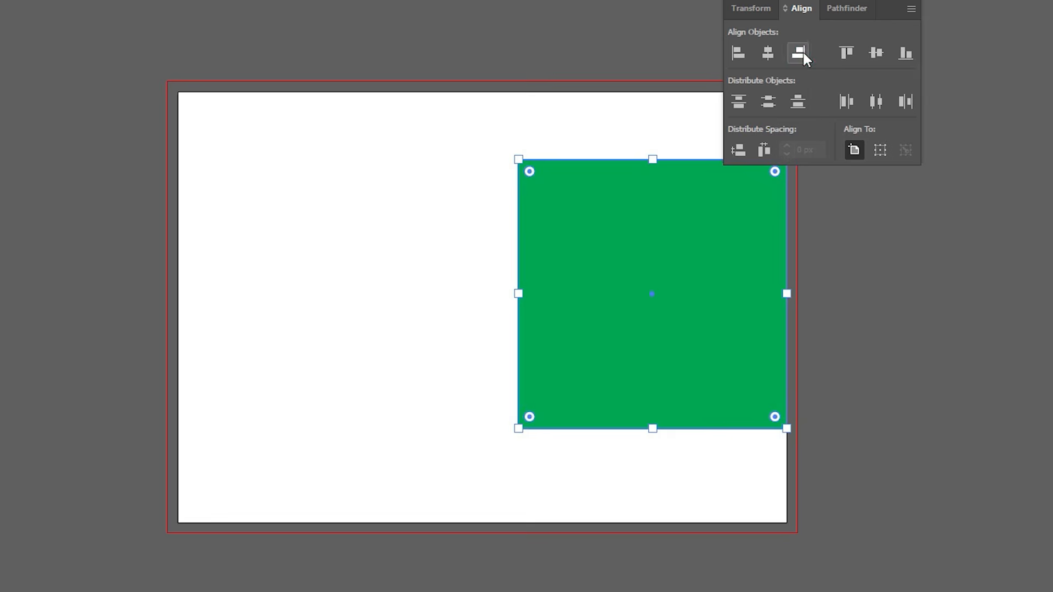
click(907, 56)
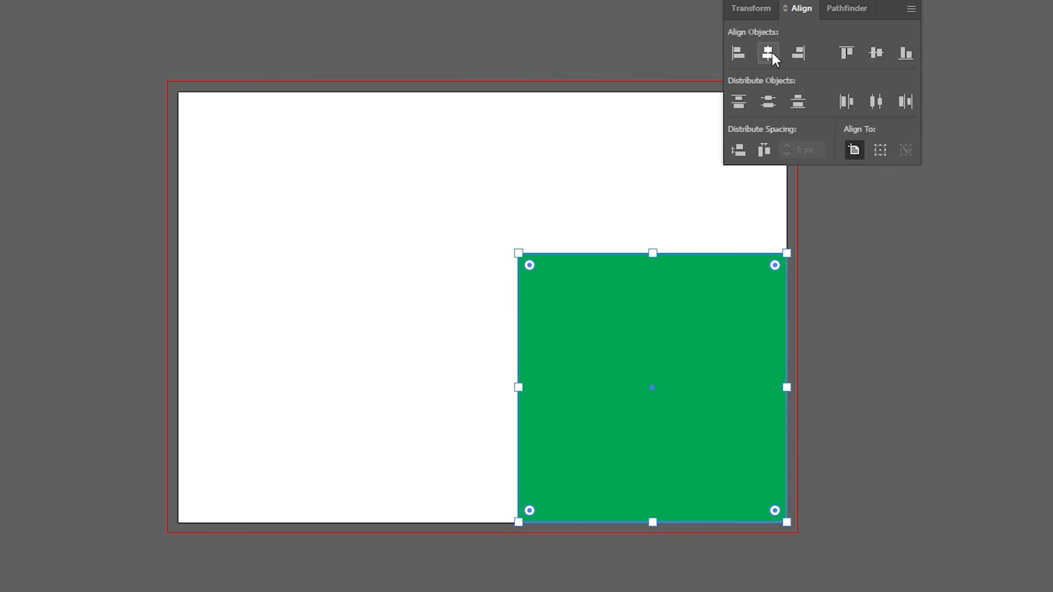
Step: Align the green square to the artboard's left and top edges, and center it horizontally and vertically on the artboard
click(738, 53)
click(846, 55)
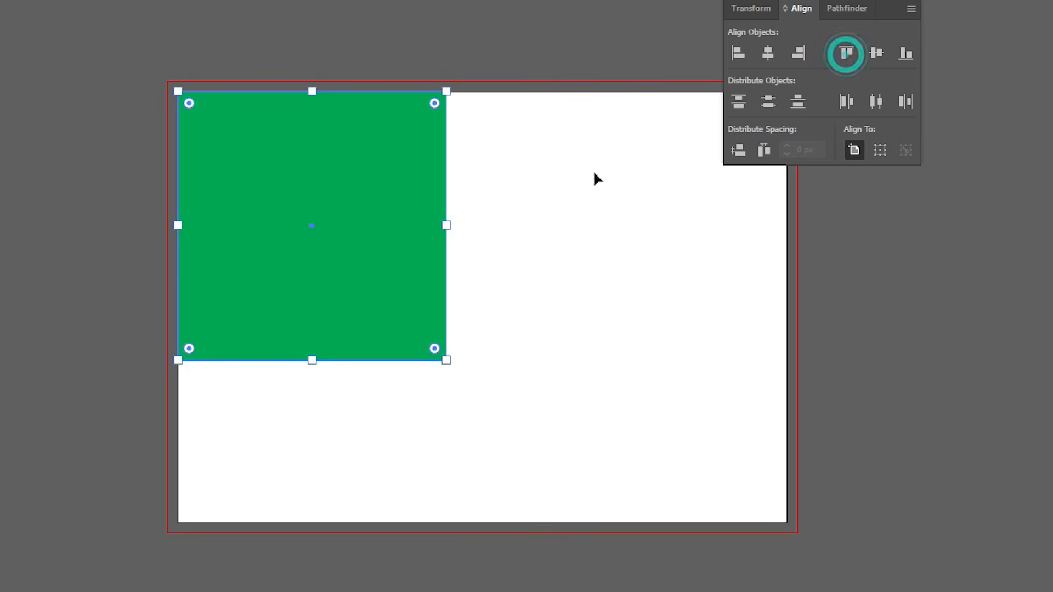
click(767, 53)
click(876, 53)
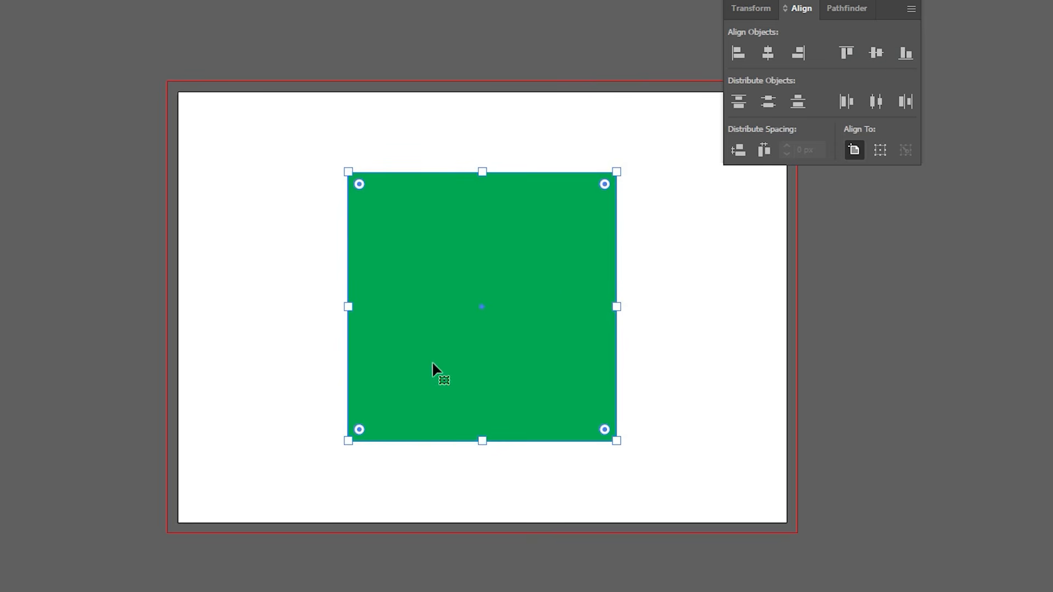
Step: Duplicate the green square, scale the copy down to about half size and place it beside the original
drag(570, 341, 769, 336)
drag(818, 429, 754, 379)
drag(694, 265, 720, 220)
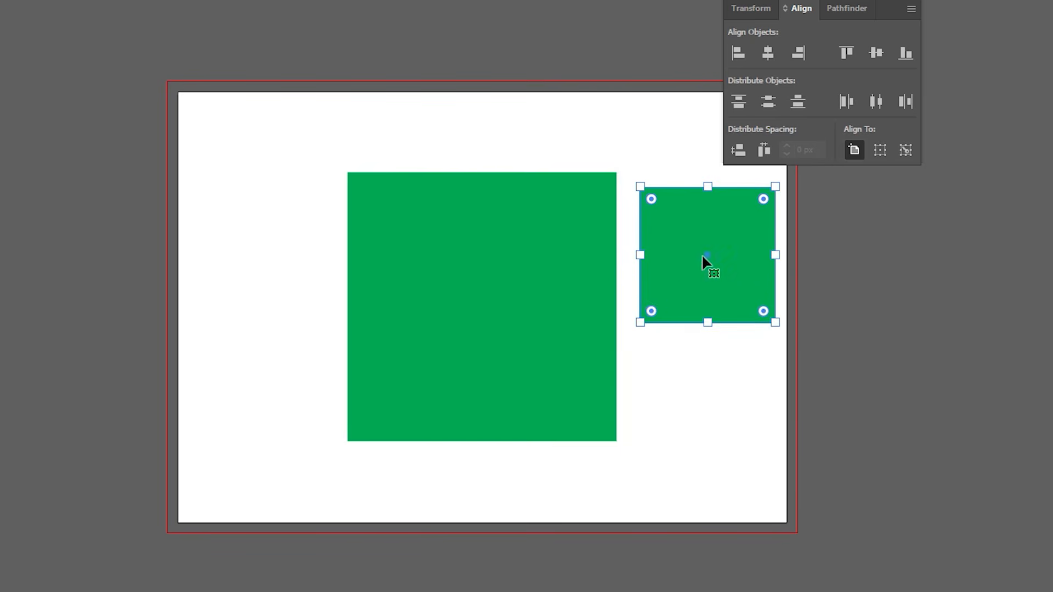
Step: Align the small green square to the artboard's left edge and top edge
click(488, 258)
click(713, 227)
click(738, 52)
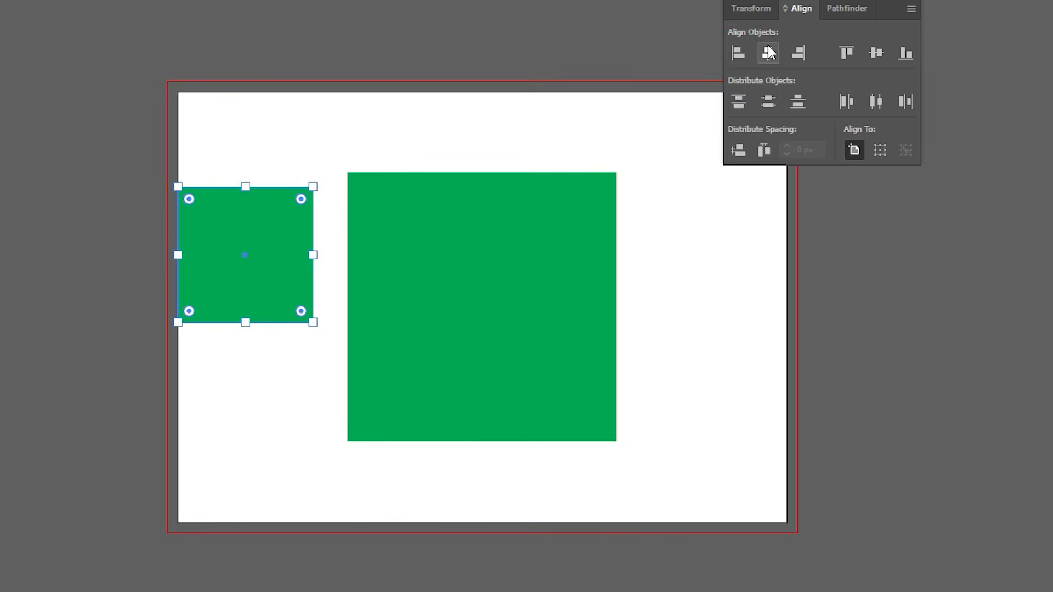
click(847, 53)
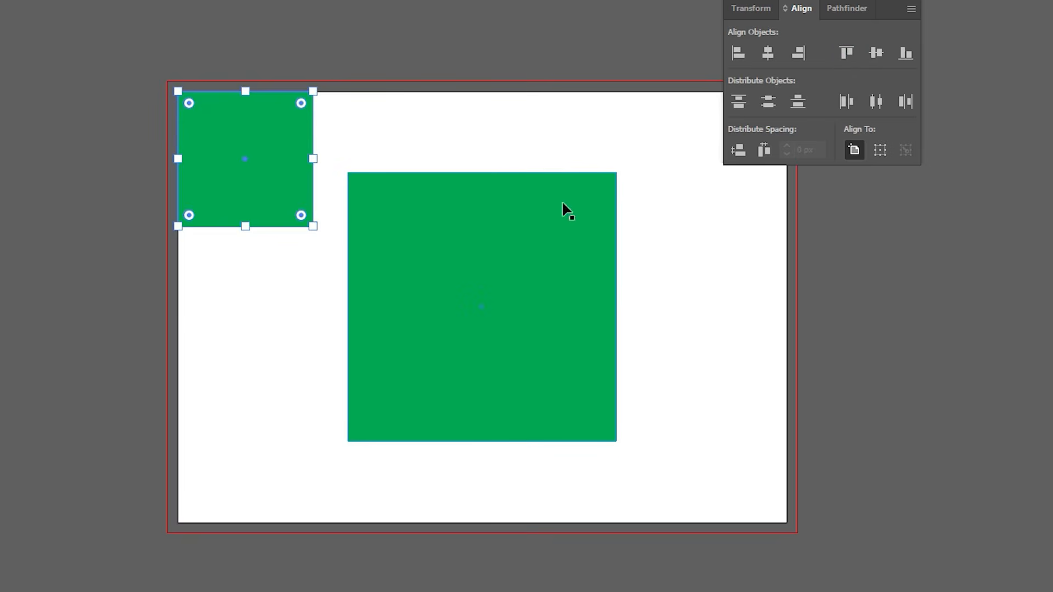
Step: Move the small square over the large one, and align both to the artboard's left edge and right edge in turn
click(486, 238)
shift+click(262, 187)
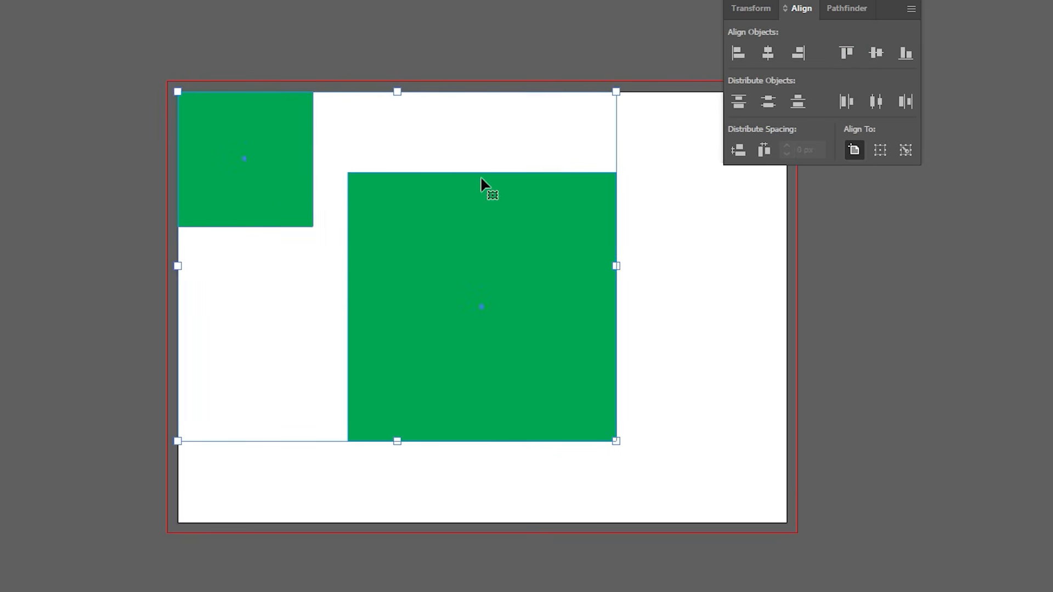
click(514, 12)
drag(298, 137, 447, 171)
shift+click(400, 297)
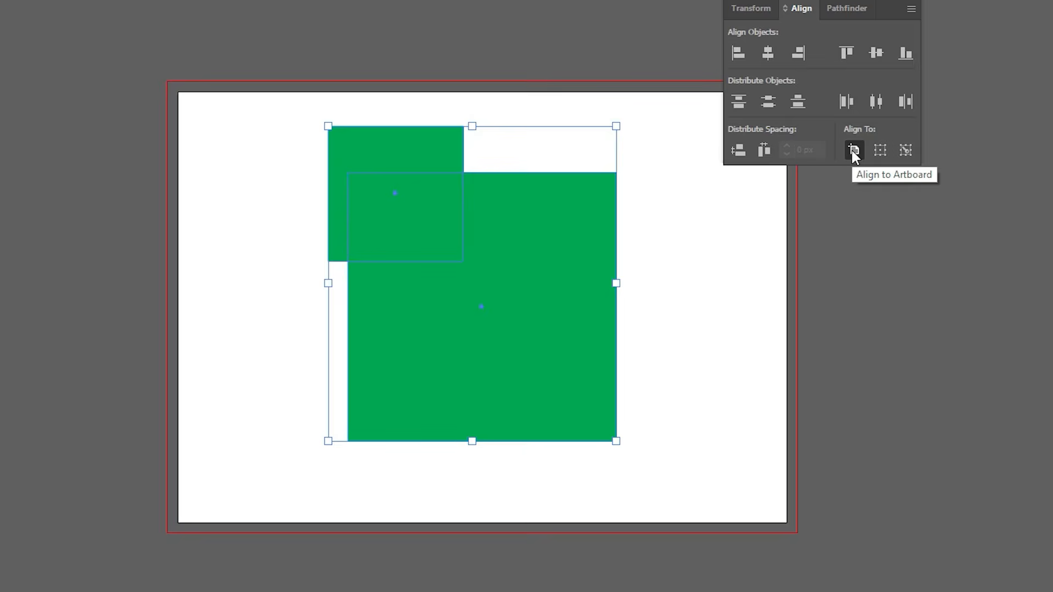
click(741, 53)
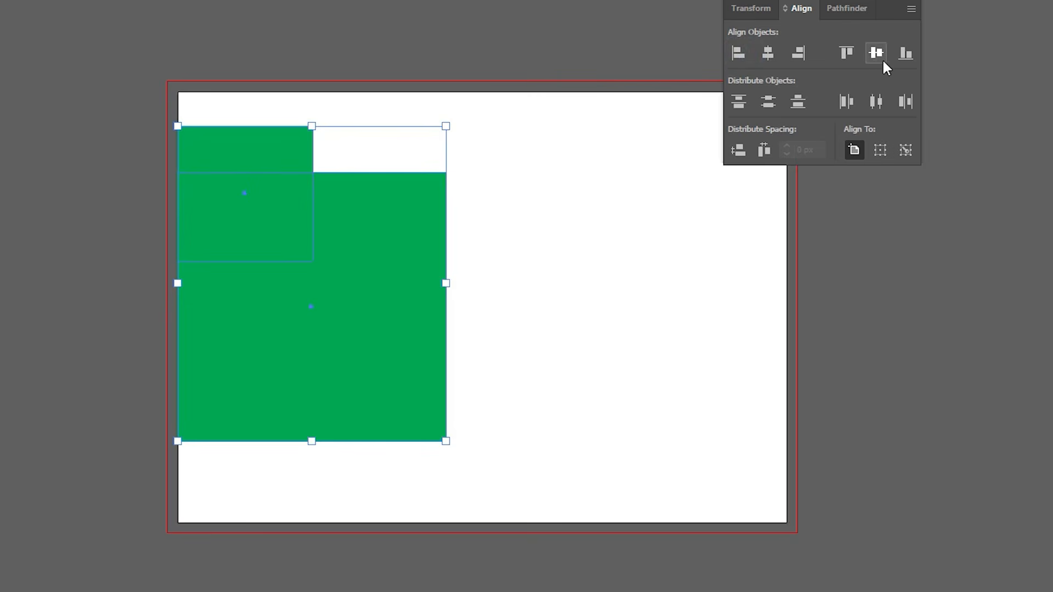
click(798, 52)
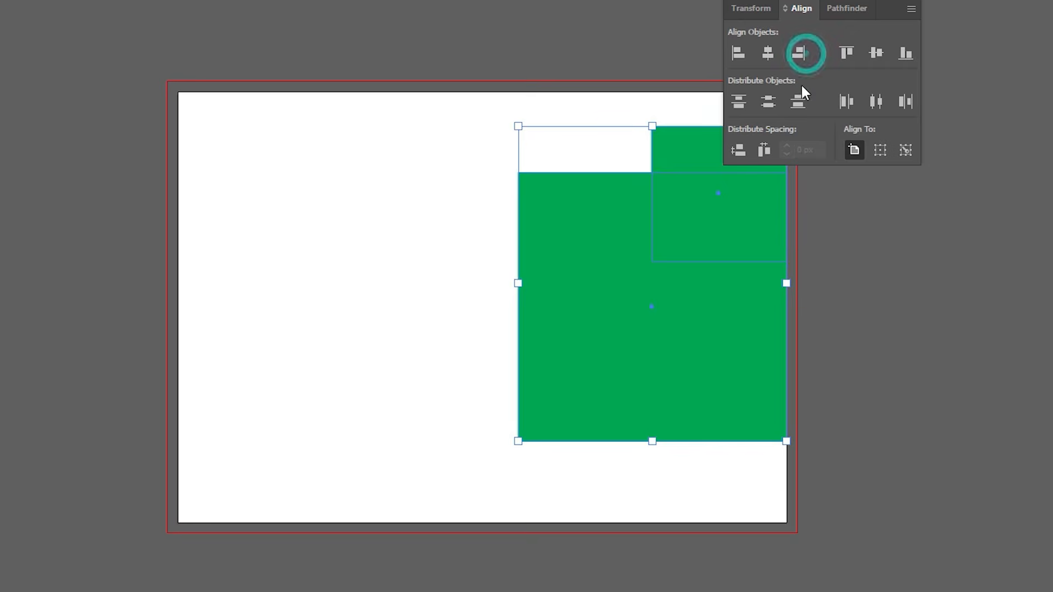
click(348, 186)
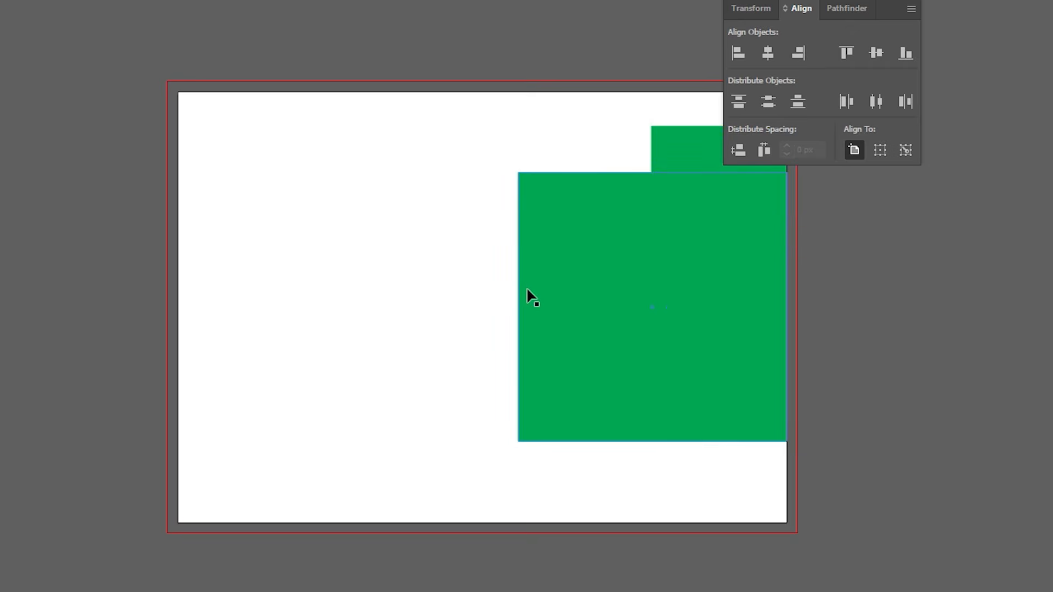
drag(428, 192, 695, 337)
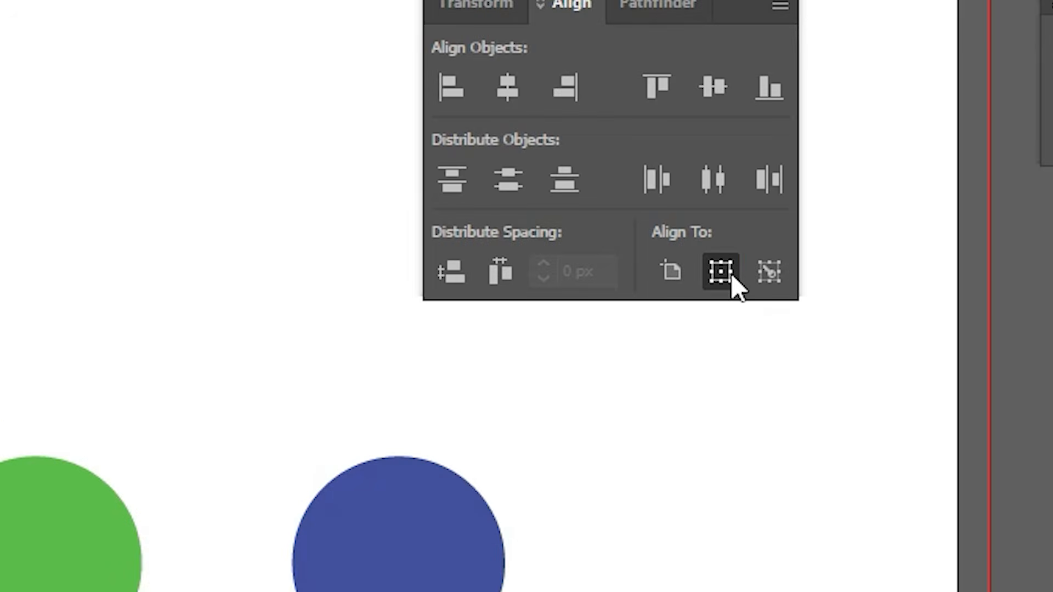
Step: Set alignment to the selection and distribute the three circles by horizontal centers, leaving them deselected
click(720, 271)
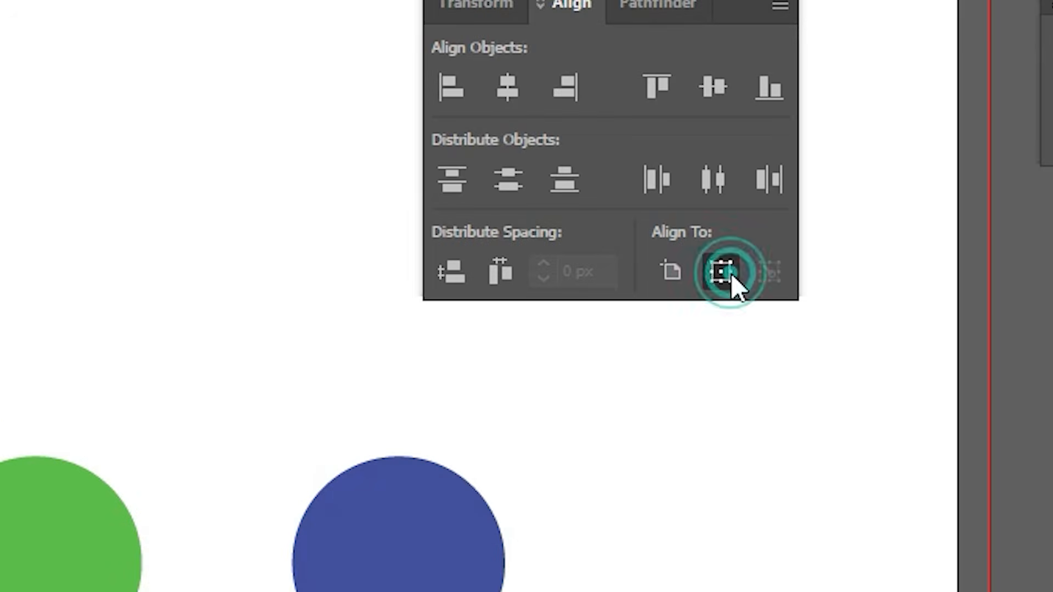
click(70, 545)
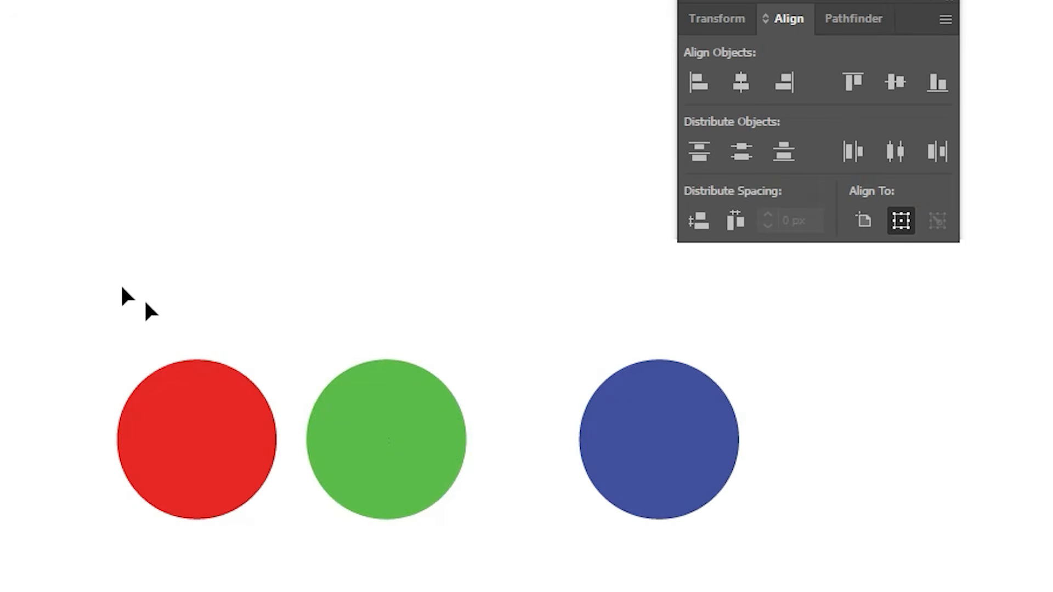
click(512, 440)
drag(129, 258, 753, 554)
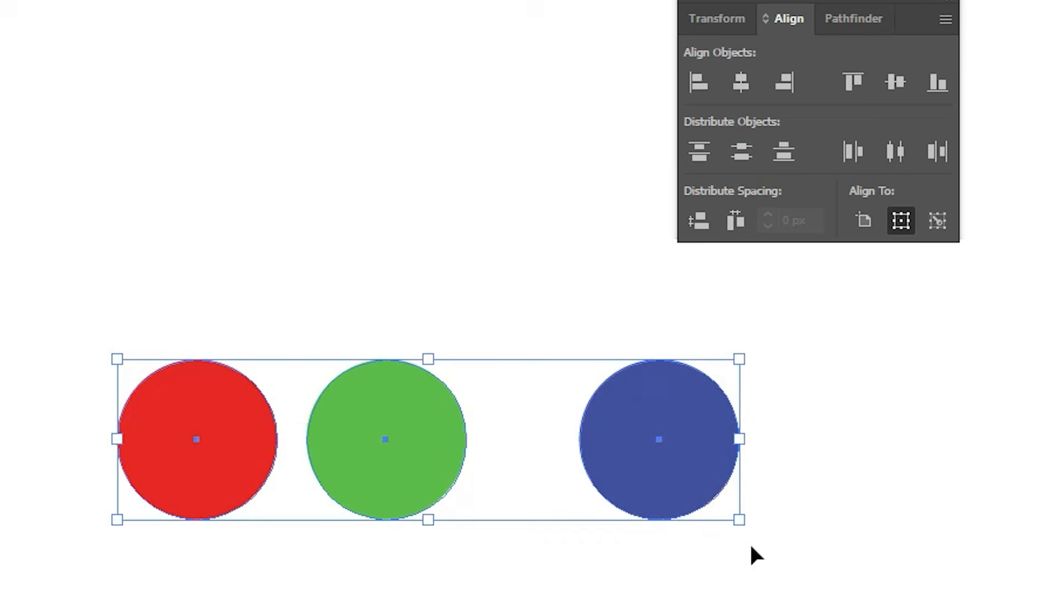
click(894, 154)
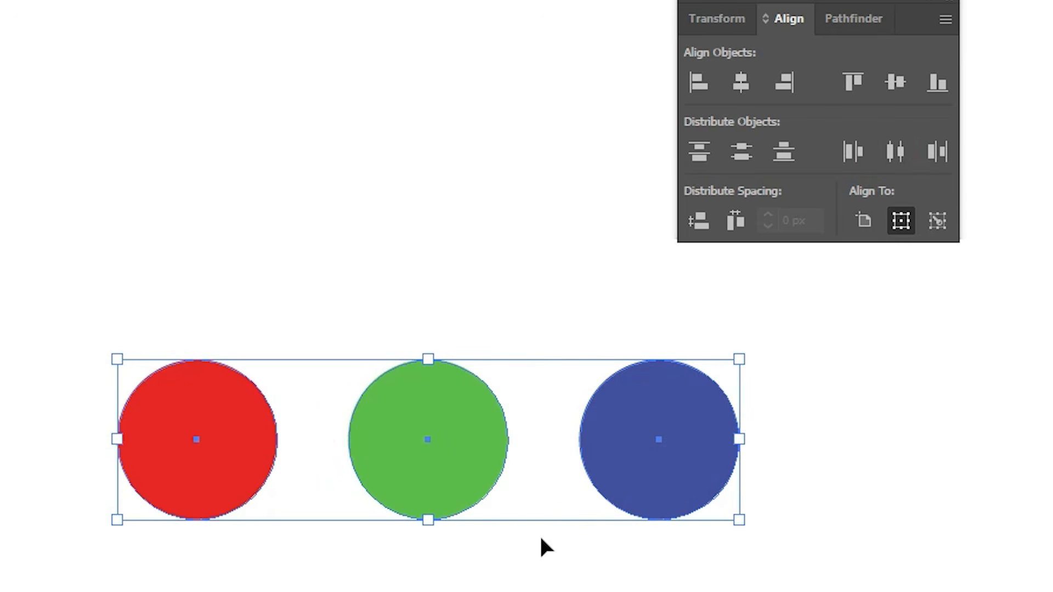
click(554, 317)
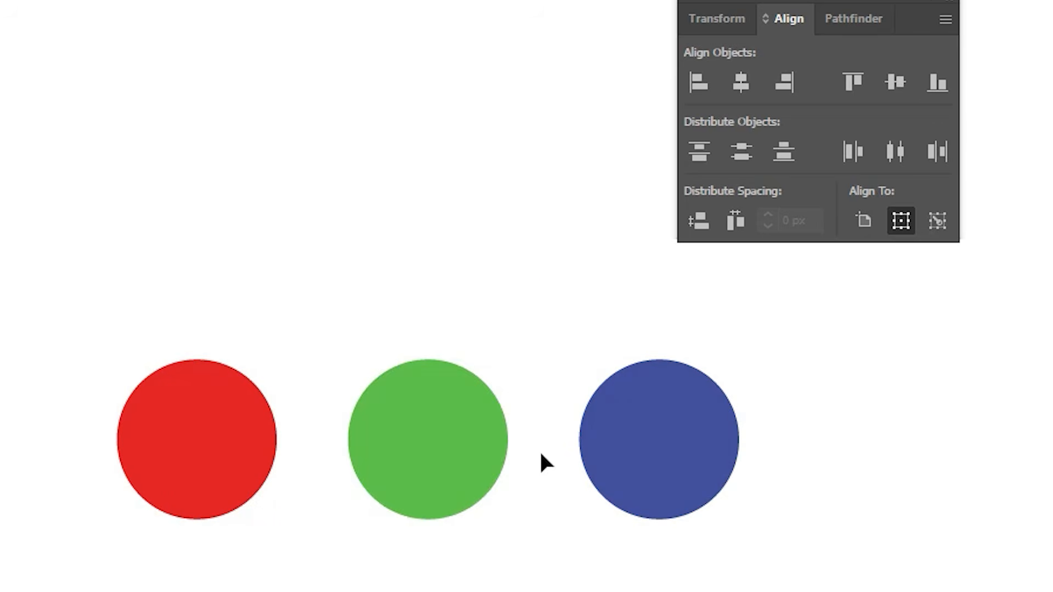
Step: Move the green circle to overlap the red one and the blue circle to overlap the green one
drag(475, 446, 365, 451)
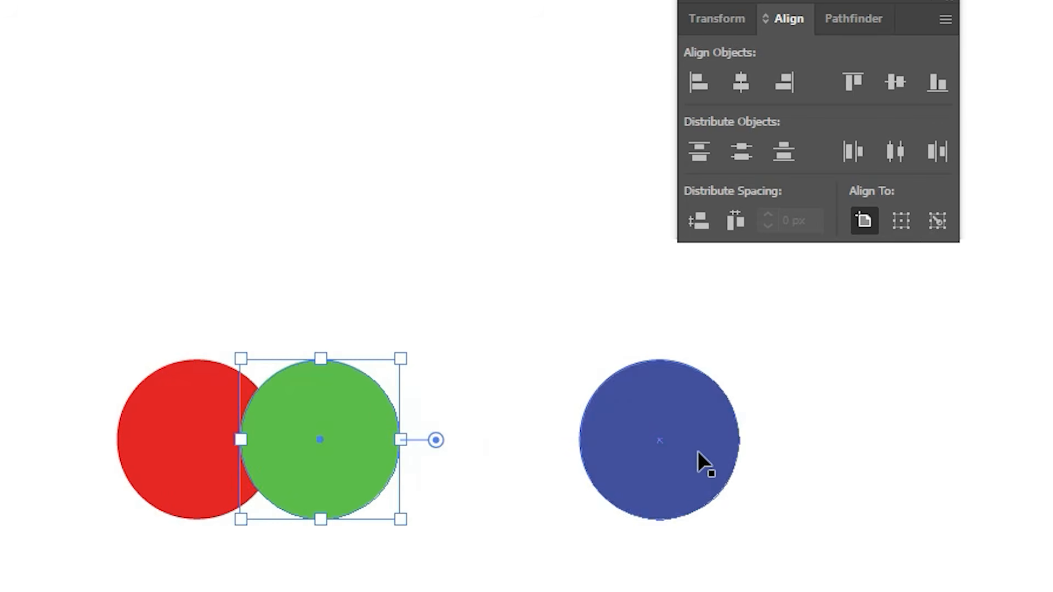
drag(698, 451, 484, 452)
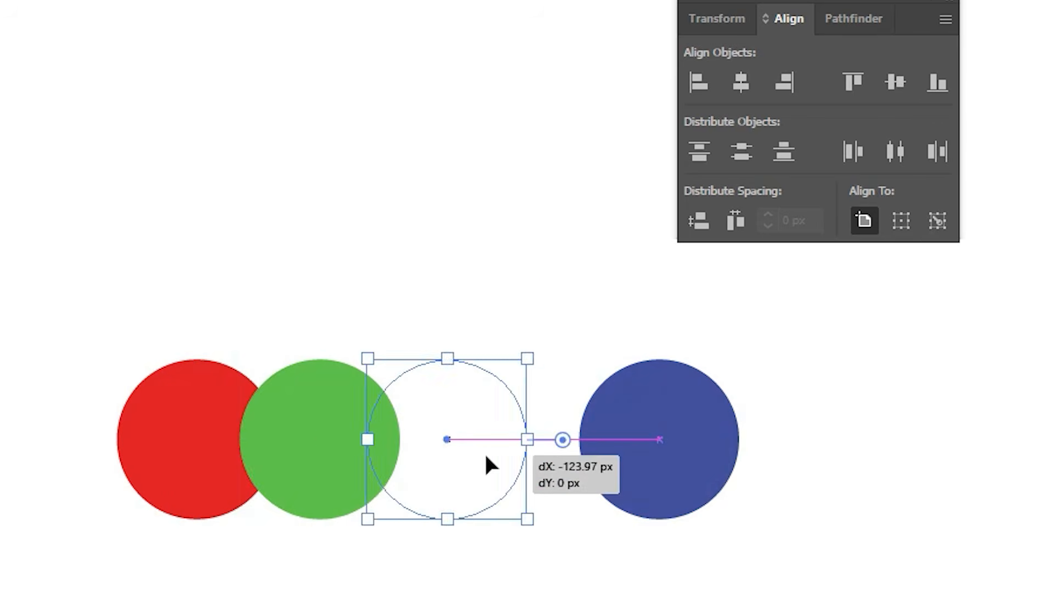
click(536, 568)
Step: Try spacing the blue and green circles apart by hand, and undo both moves
click(536, 440)
drag(475, 433, 658, 433)
drag(359, 454, 445, 456)
key(ctrl+z)
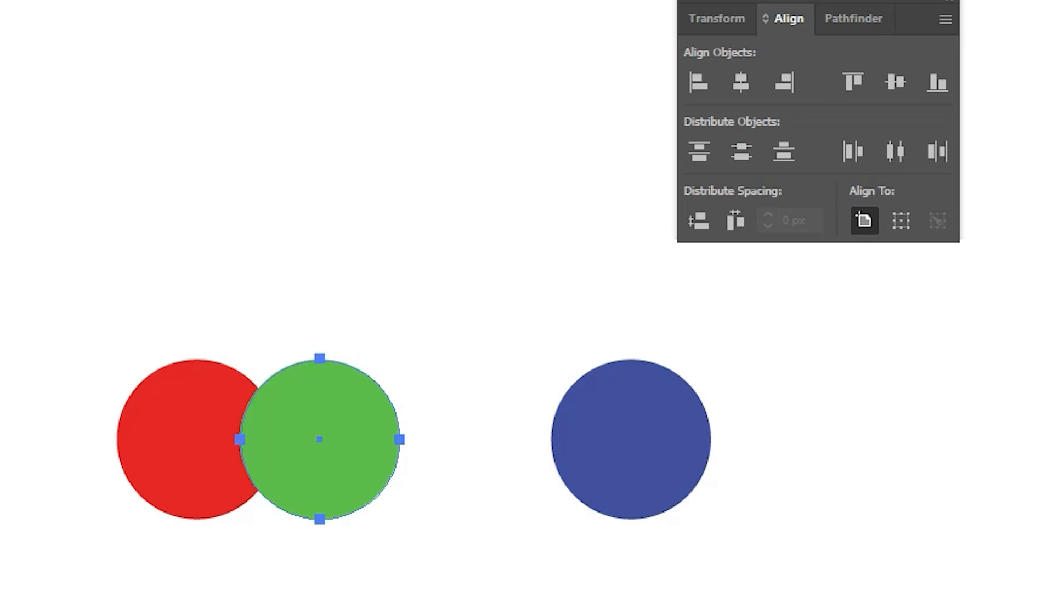
key(ctrl+z)
click(139, 257)
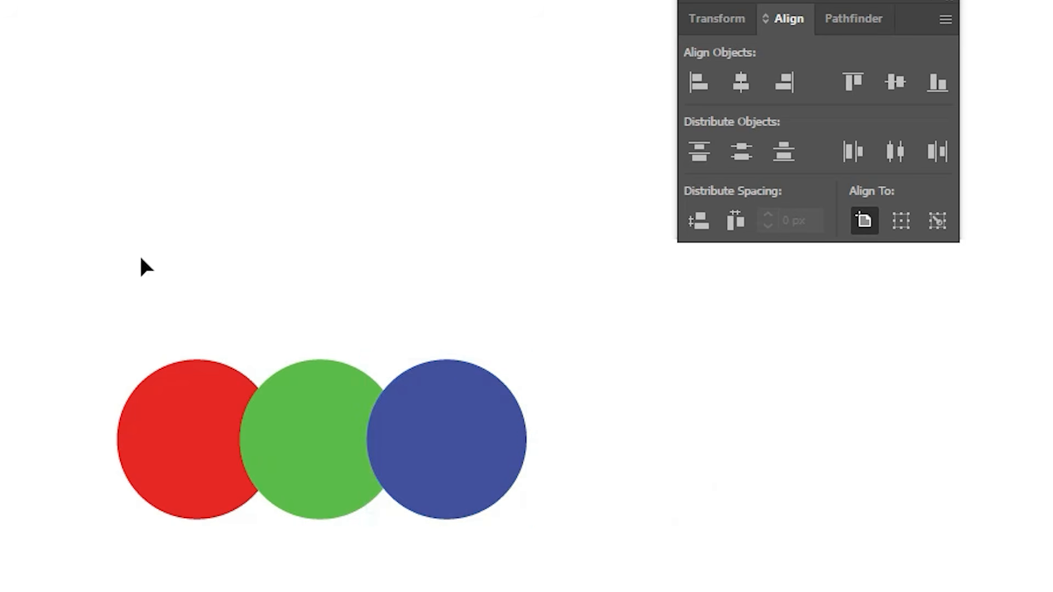
Step: Try moving the blue circle away from the others and distributing all three circles by horizontal centers
drag(463, 454, 680, 467)
drag(3, 177, 684, 553)
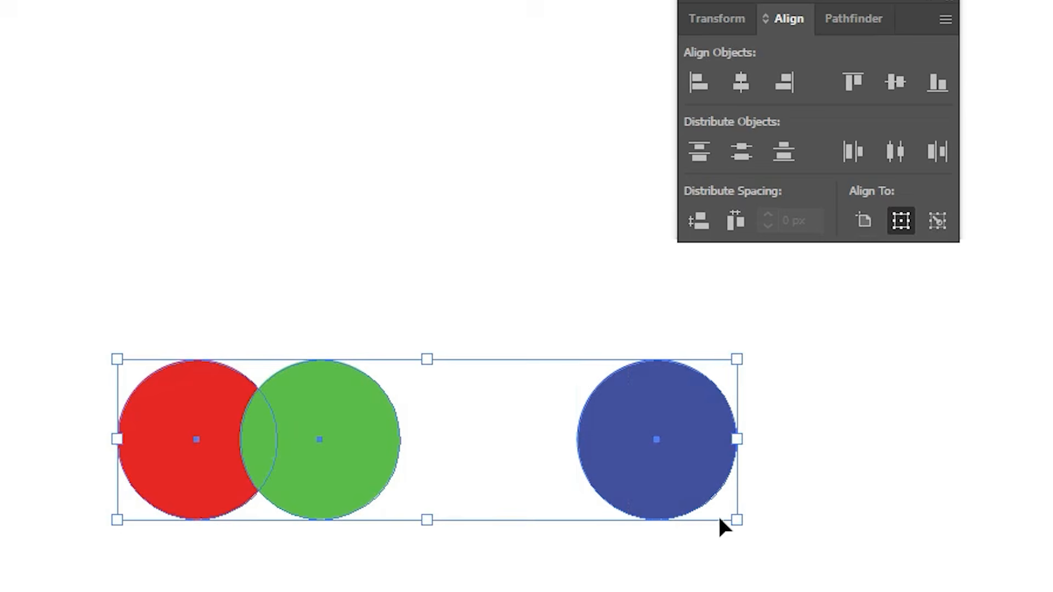
click(905, 148)
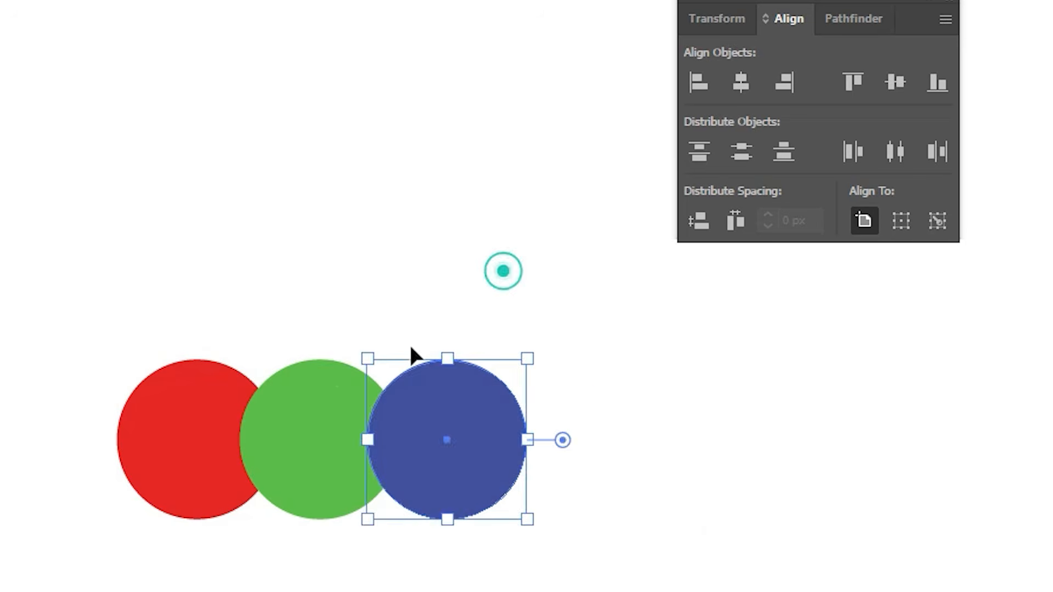
click(504, 271)
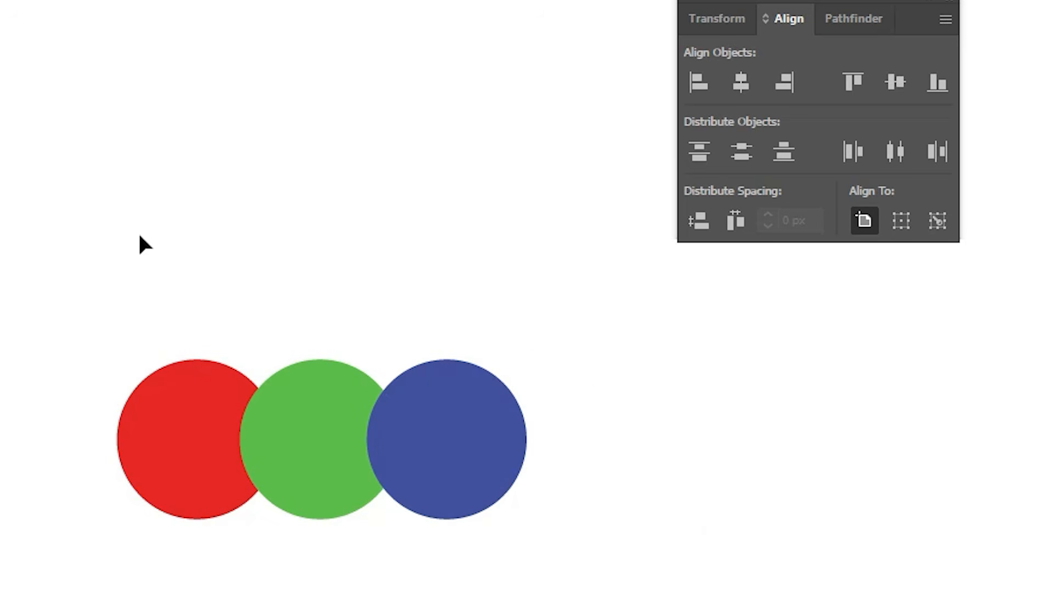
Step: Select the three overlapping circles with the red one as key object and set the distribute spacing to 20 px
drag(163, 258, 521, 582)
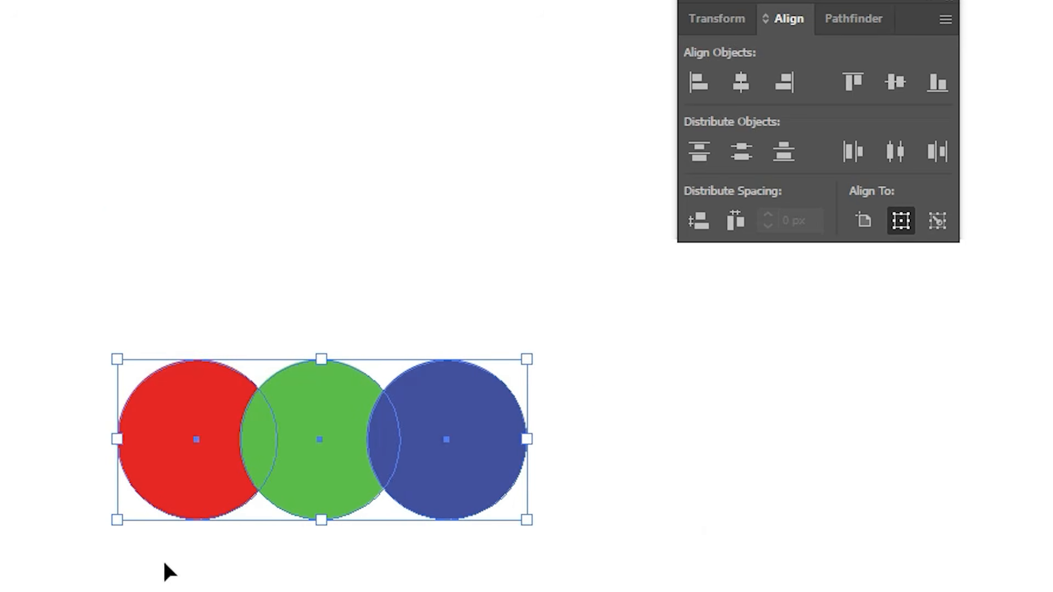
click(199, 490)
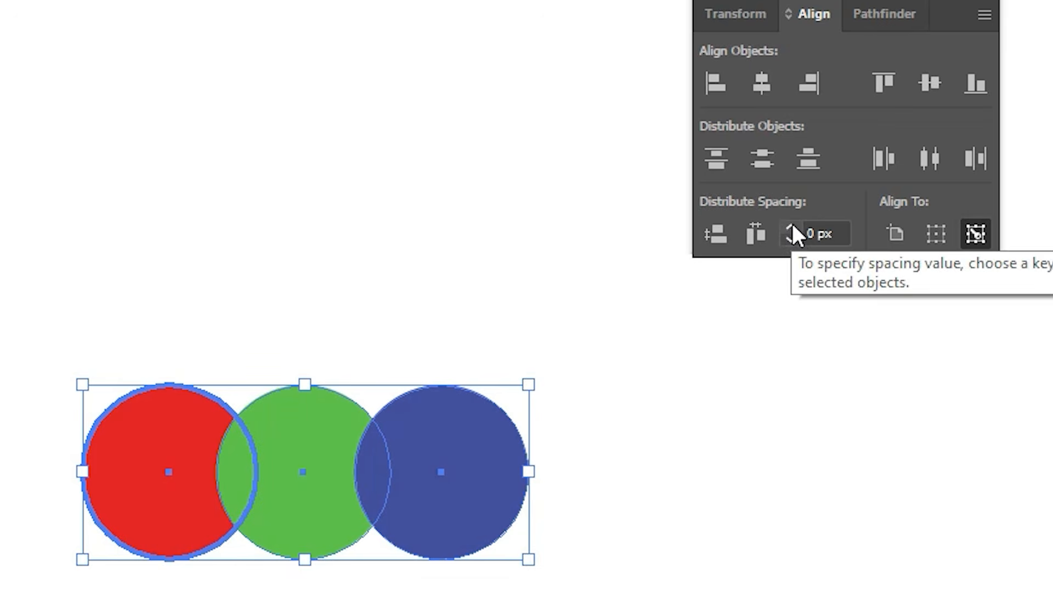
click(792, 227)
click(791, 229)
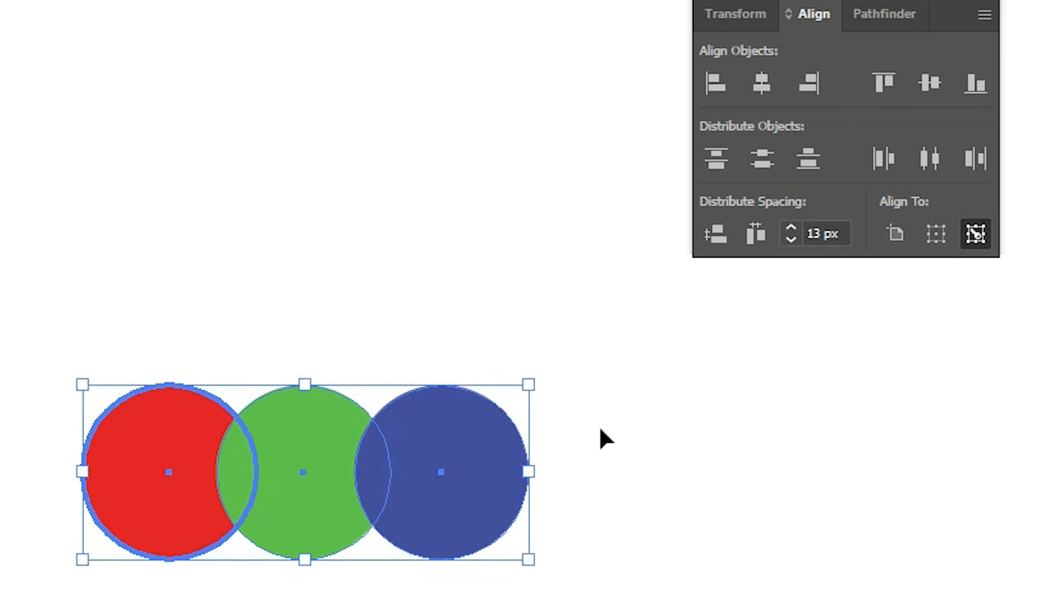
click(789, 228)
click(789, 228)
click(789, 228)
click(790, 229)
click(789, 228)
click(789, 229)
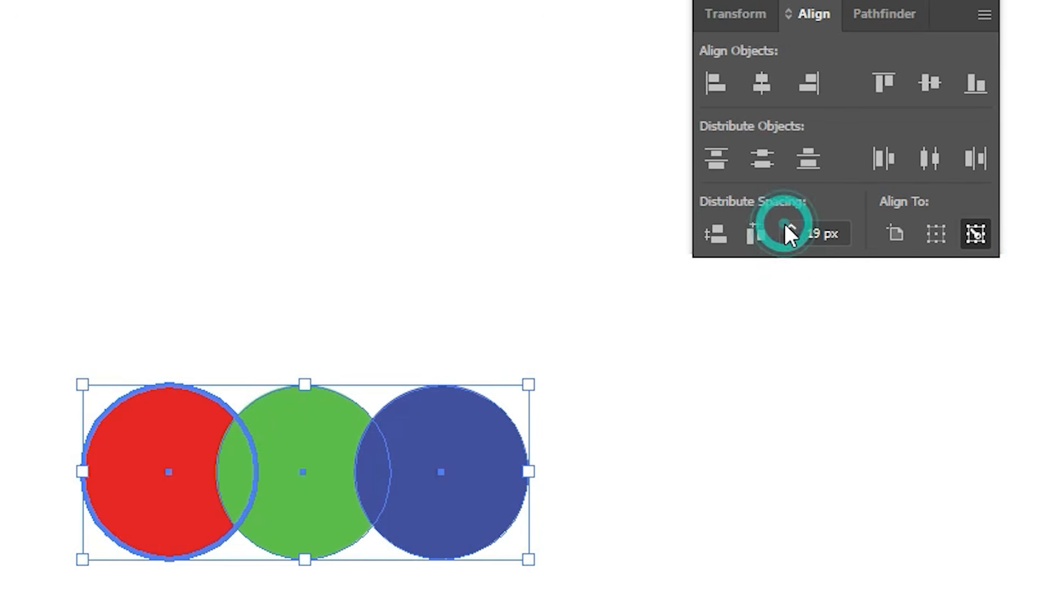
click(790, 229)
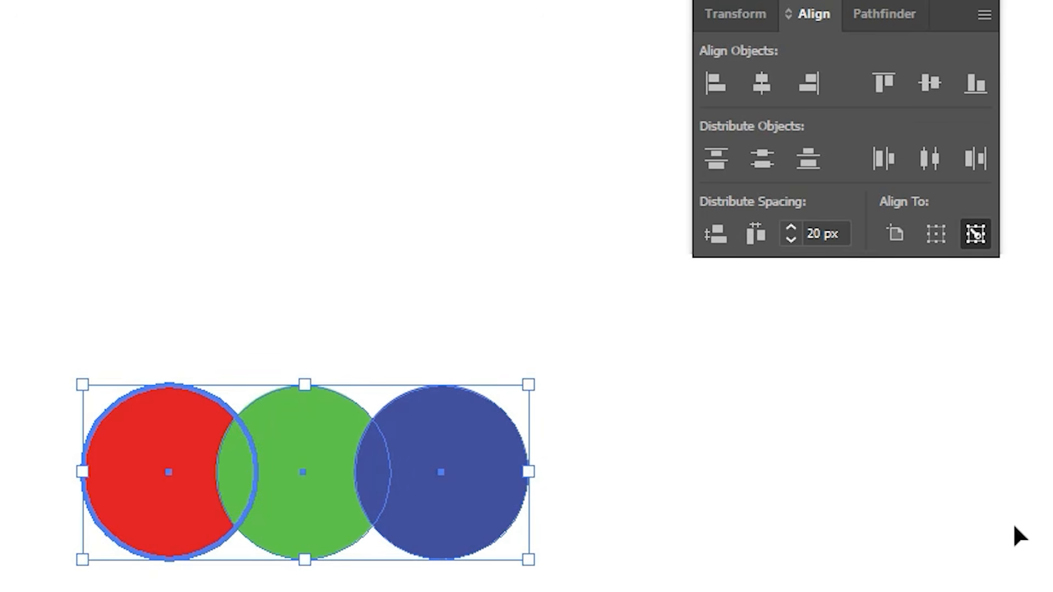
Step: Try distributing the circles horizontally with 20 px spacing from the red circle, undo it and deselect them
click(756, 225)
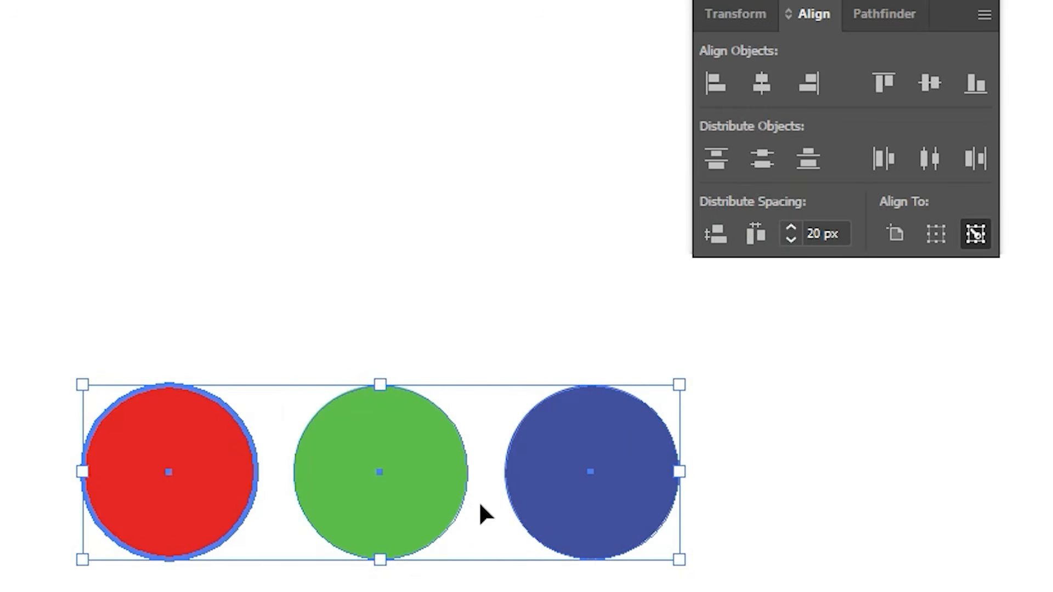
key(ctrl+z)
click(400, 331)
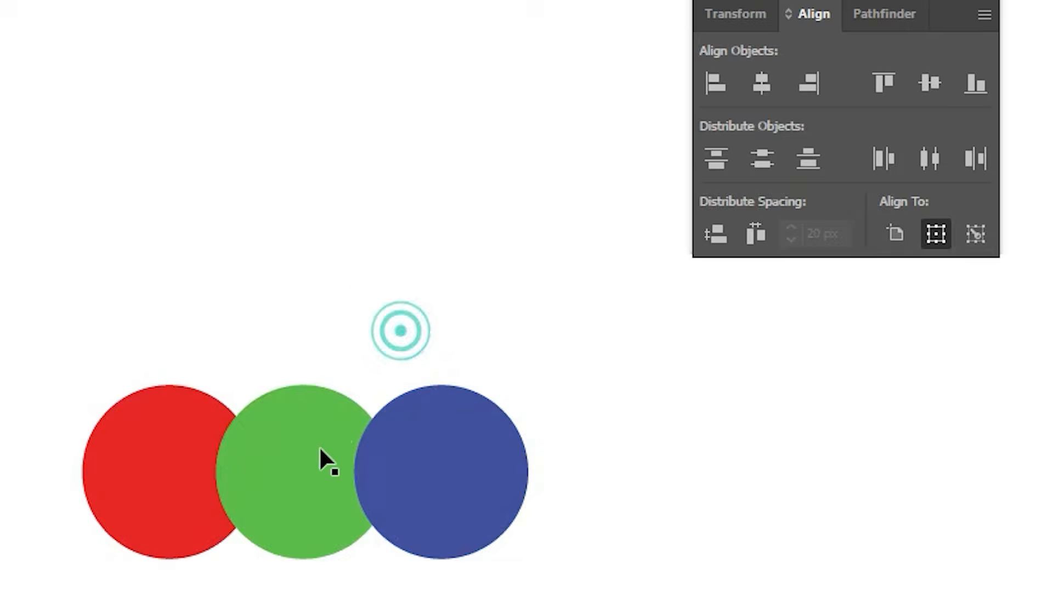
Step: Stack the green and blue circles above the red one in a vertical column with each overlapping the next
drag(319, 449, 192, 229)
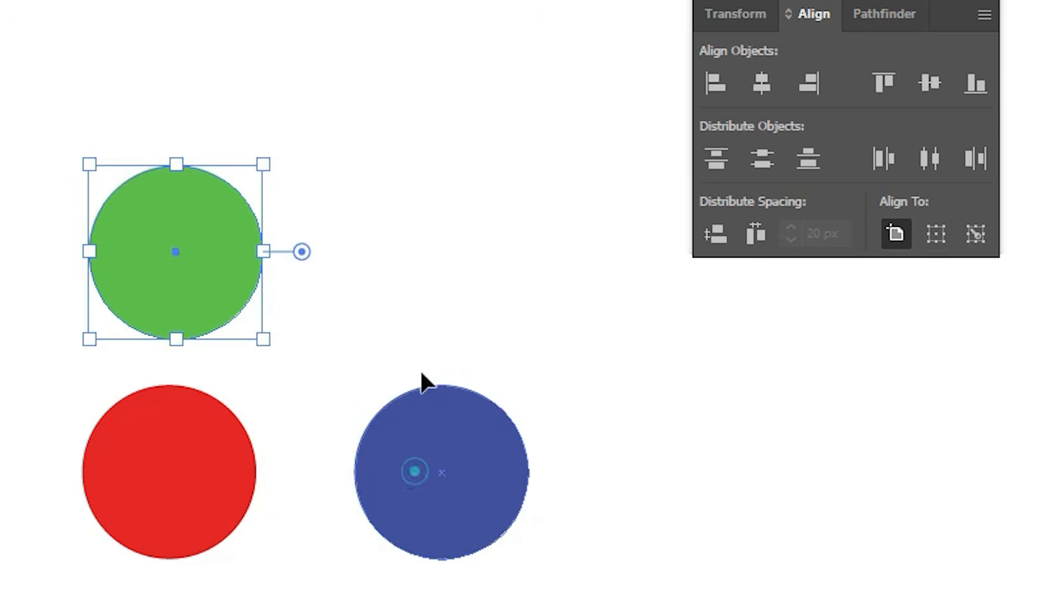
drag(422, 378, 158, 239)
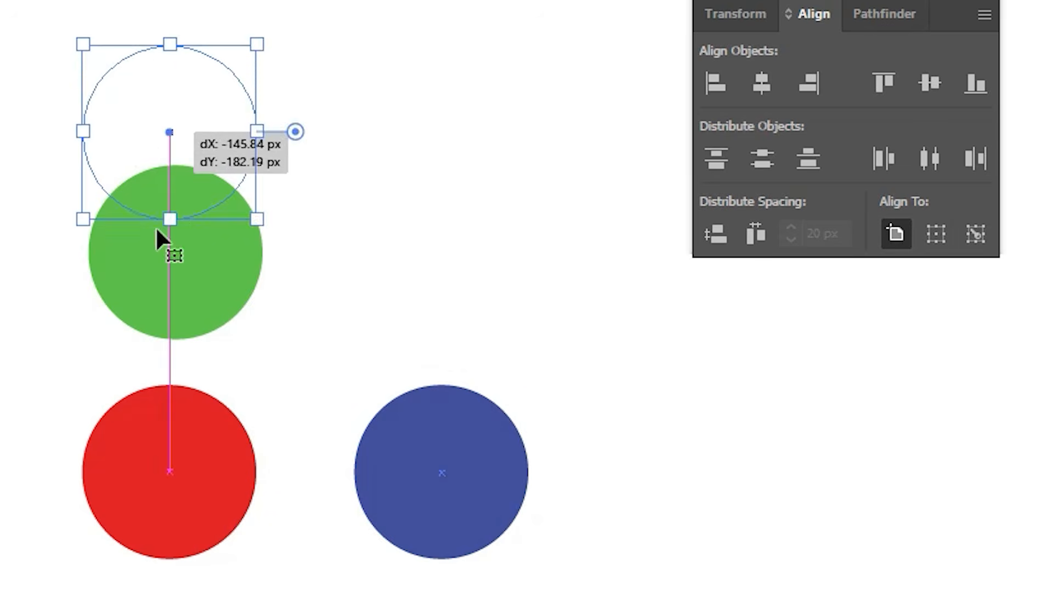
drag(178, 294, 173, 367)
drag(182, 141, 182, 189)
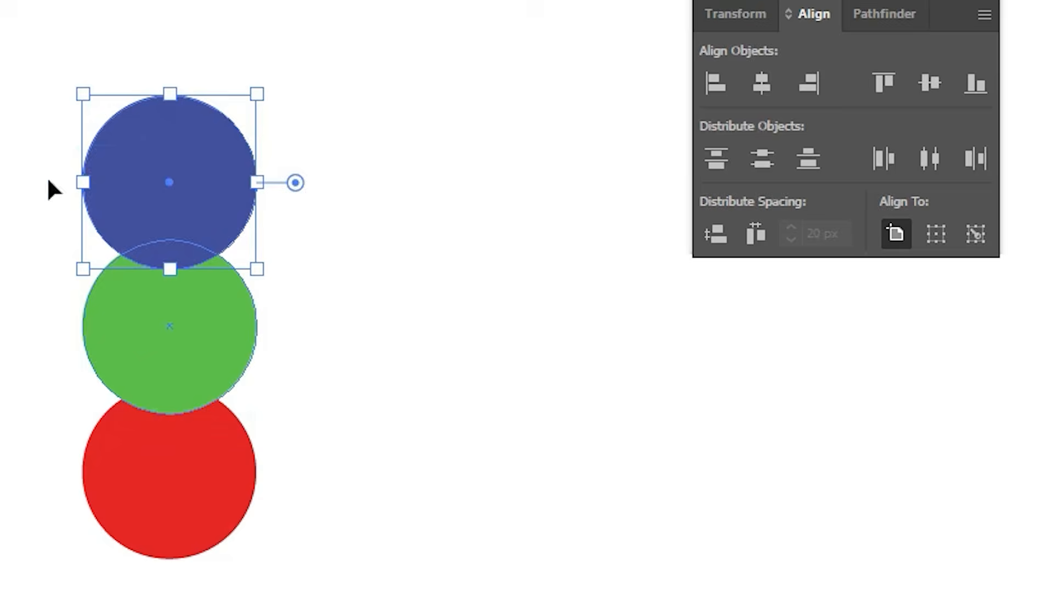
Step: Distribute the three stacked circles vertically with 20 px spacing, using the red circle as the key object
drag(0, 16, 381, 591)
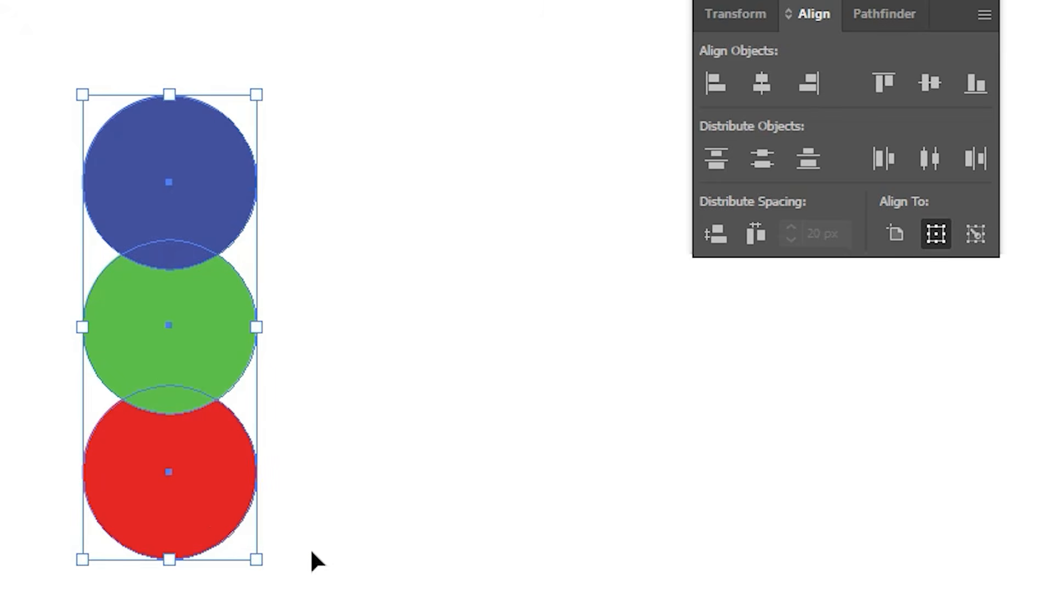
click(198, 488)
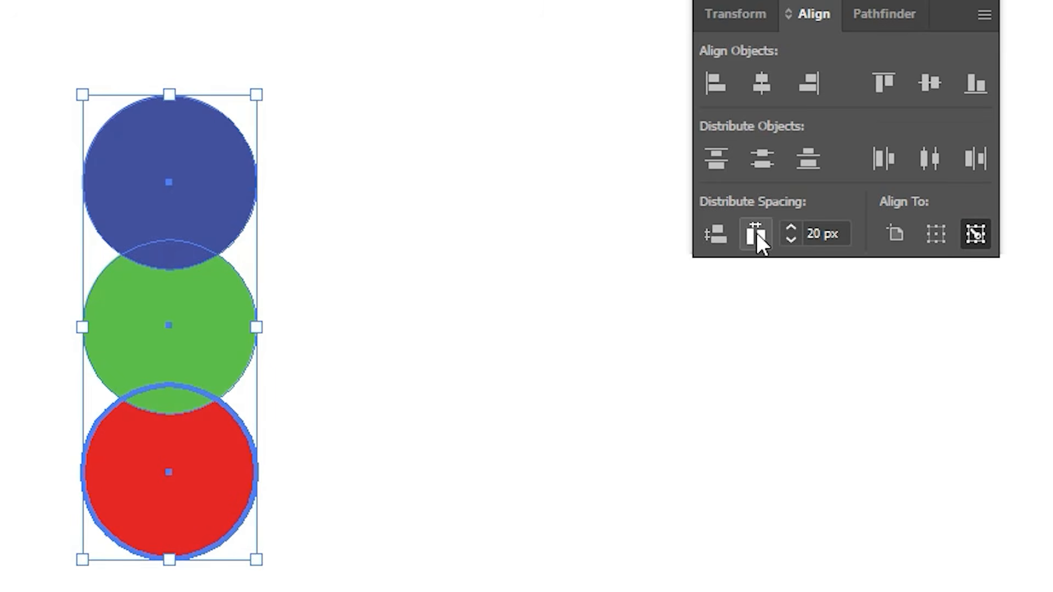
click(711, 241)
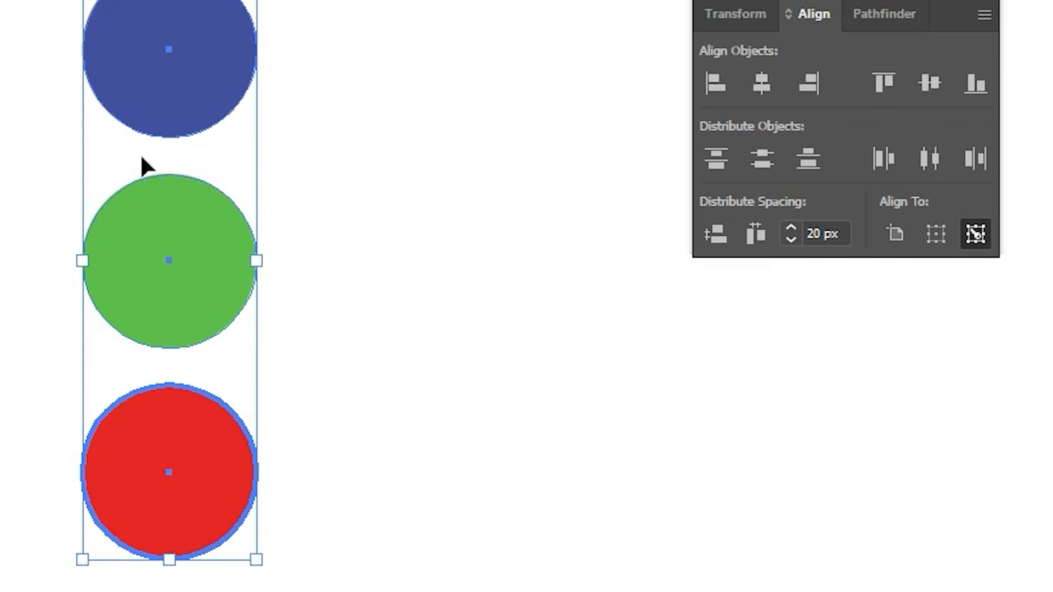
Step: Undo the vertical spacing and the stacking back to the overlapping horizontal row of circles
key(ctrl+z)
key(ctrl+z)
key(ctrl+z)
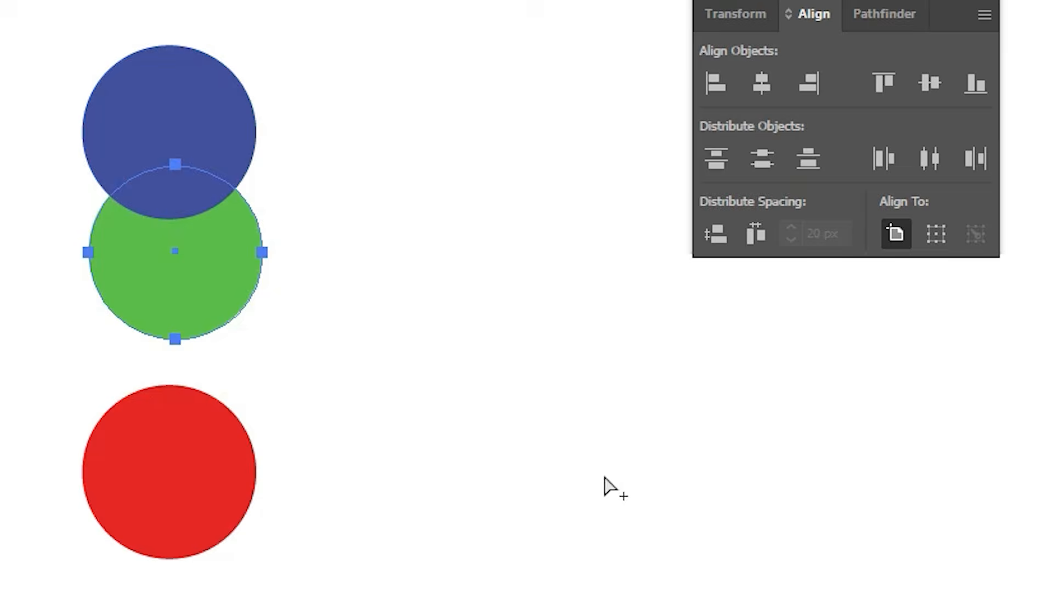
key(ctrl+z)
key(ctrl+z)
key(v)
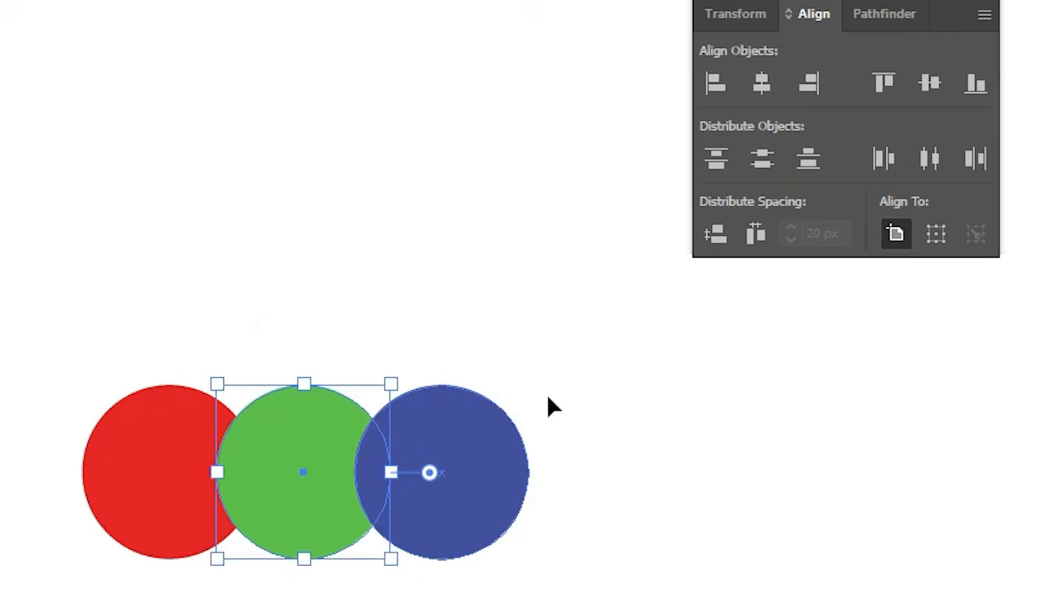
Step: Distribute the three overlapping circles horizontally with 40 px spacing, using the red circle as the key object
drag(590, 329, 159, 565)
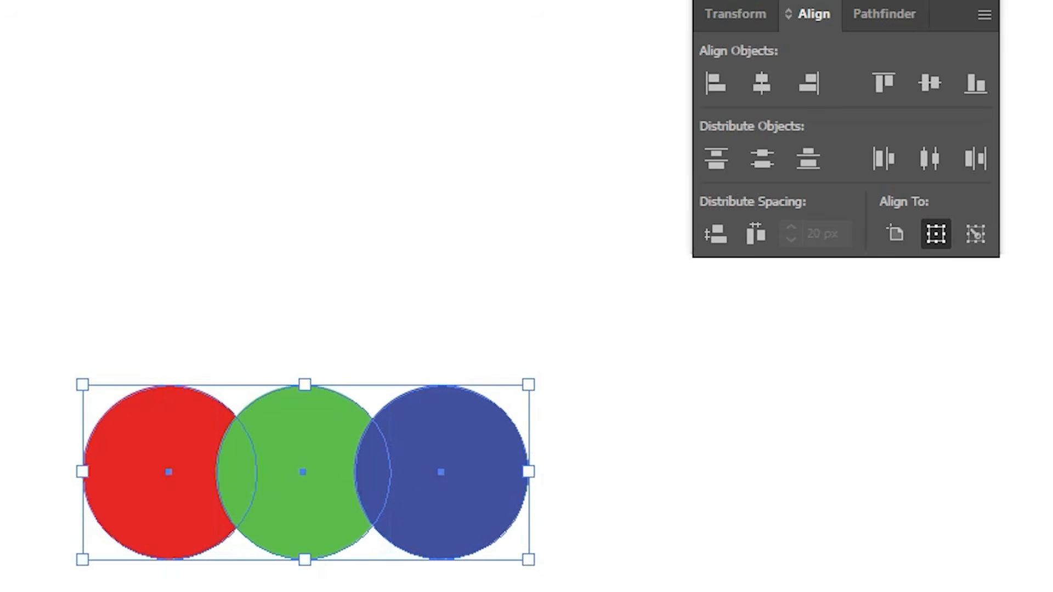
click(167, 436)
click(786, 228)
click(786, 228)
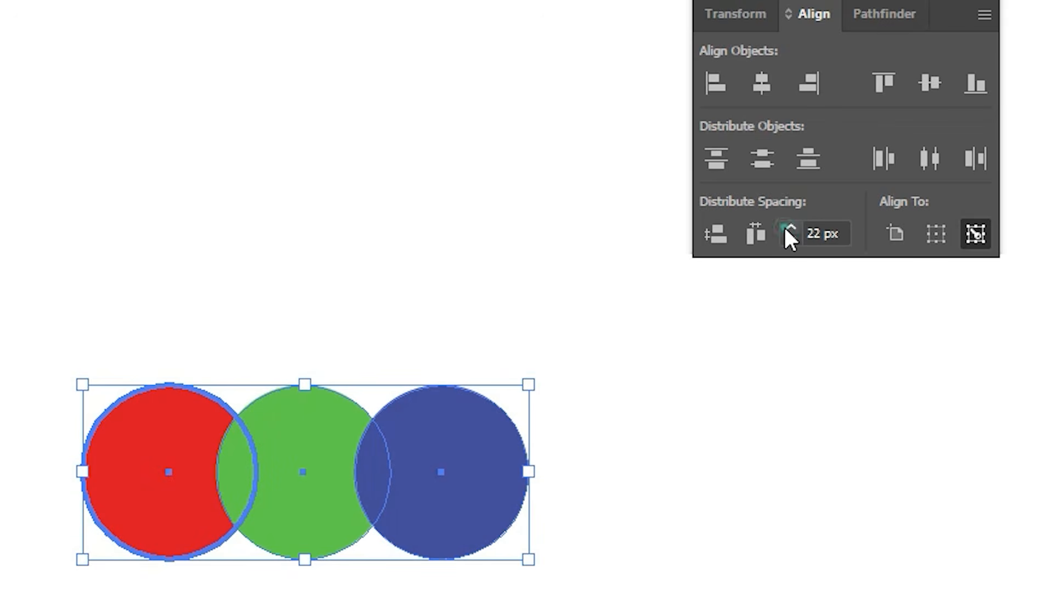
click(786, 228)
click(786, 228)
click(786, 228)
click(786, 228)
click(786, 229)
click(785, 228)
click(786, 228)
click(786, 228)
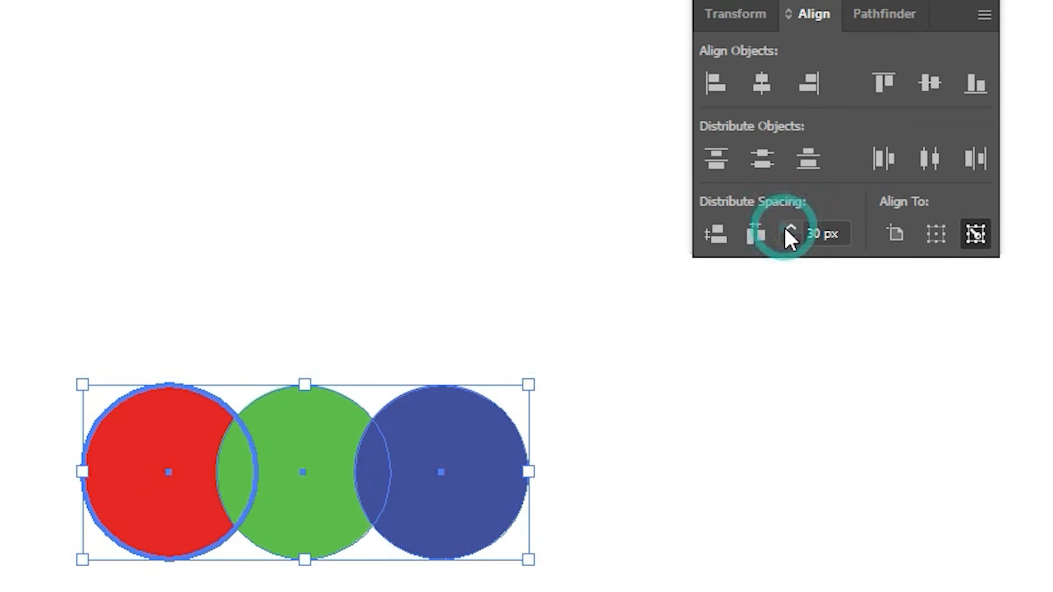
click(786, 228)
click(785, 228)
click(786, 228)
click(786, 228)
click(786, 228)
click(785, 228)
click(786, 228)
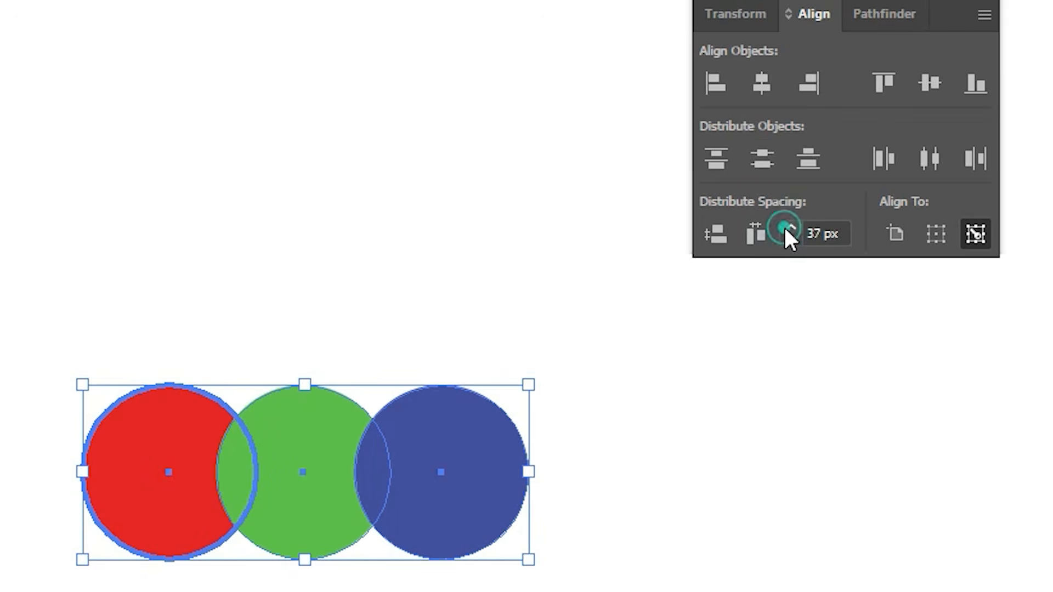
click(786, 228)
click(786, 228)
click(786, 228)
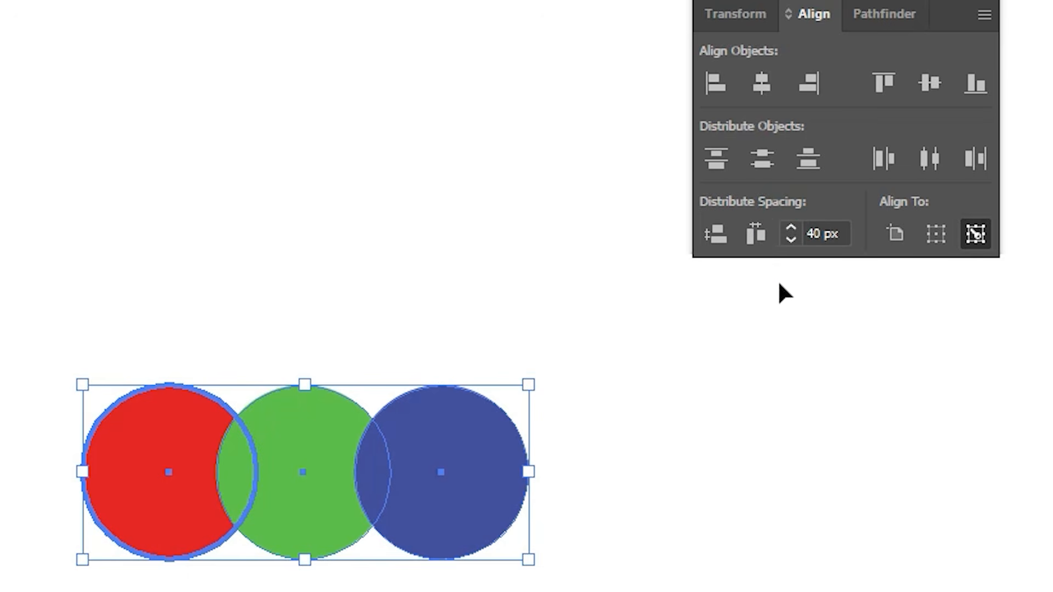
click(758, 245)
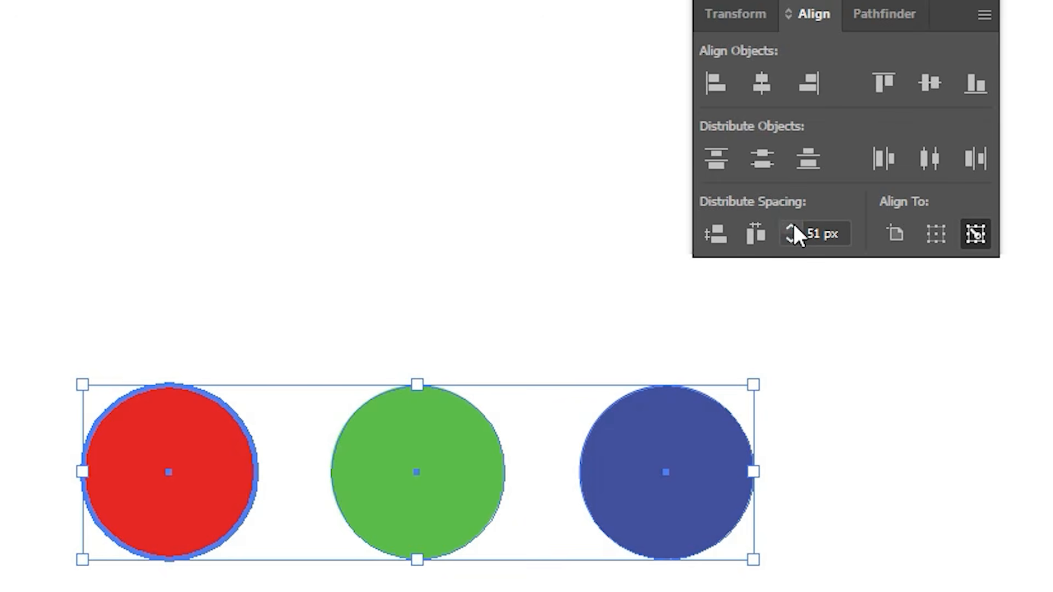
Step: Try distributing the circles horizontally with 51 px spacing from the red circle, and undo both horizontal distributions
click(748, 241)
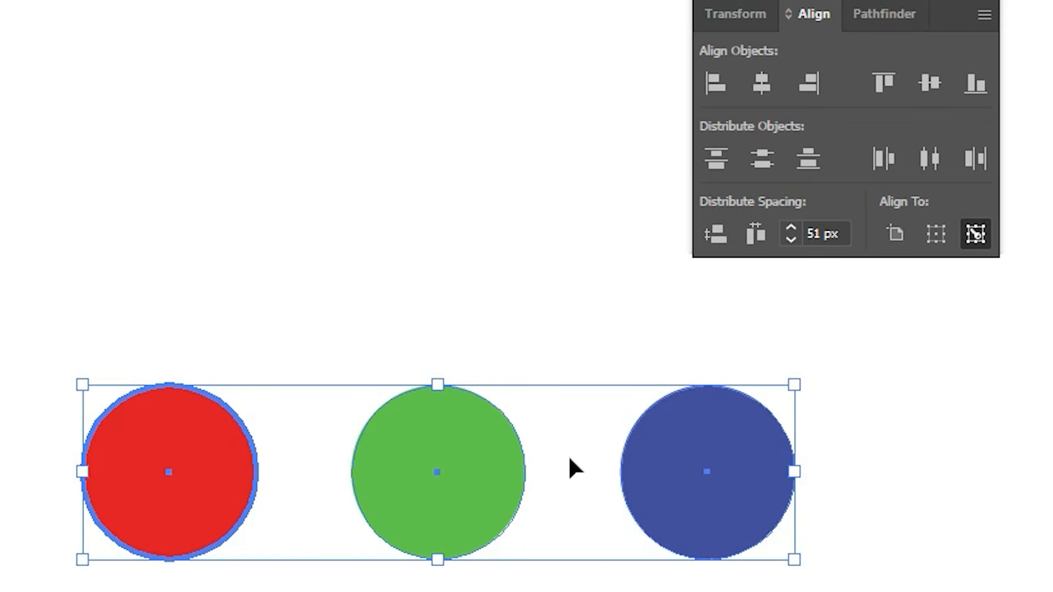
key(ctrl+z)
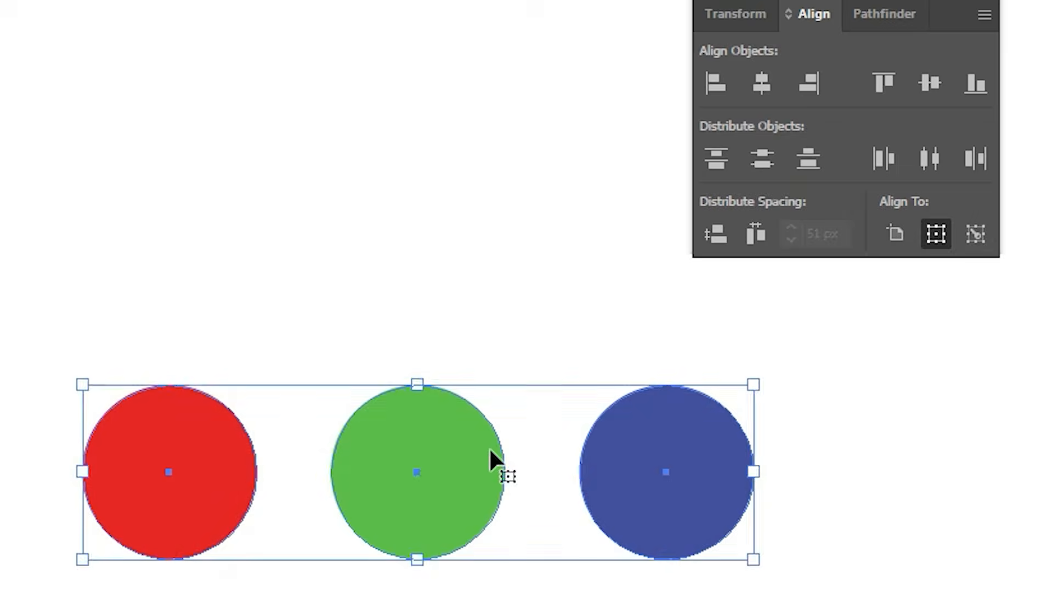
key(ctrl+z)
Step: Distribute all three circles horizontally with 51 px spacing, using the green circle as the key object, and deselect them
click(422, 584)
click(311, 470)
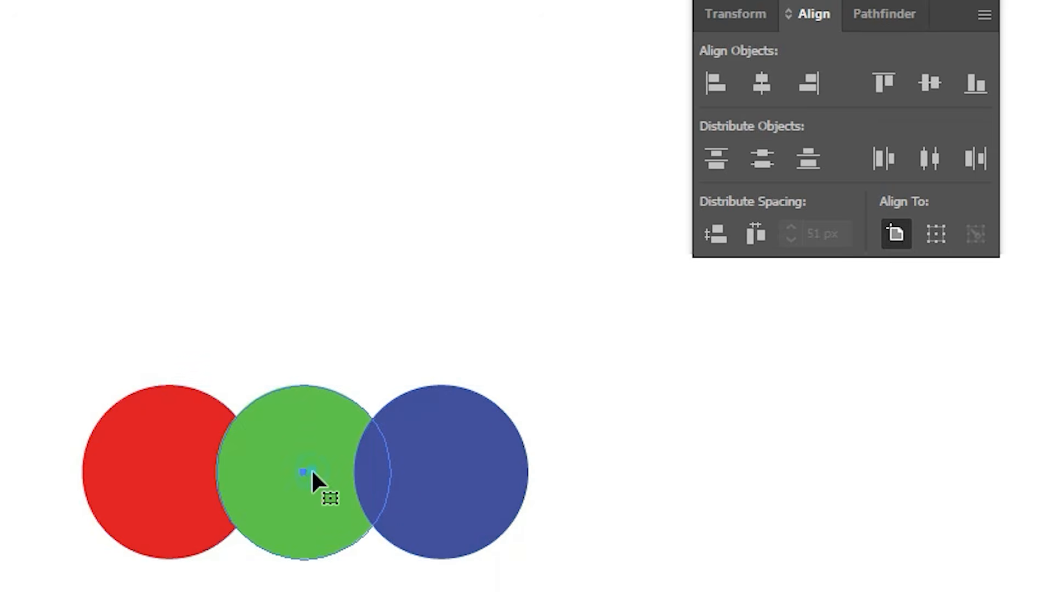
drag(0, 261, 541, 591)
click(301, 433)
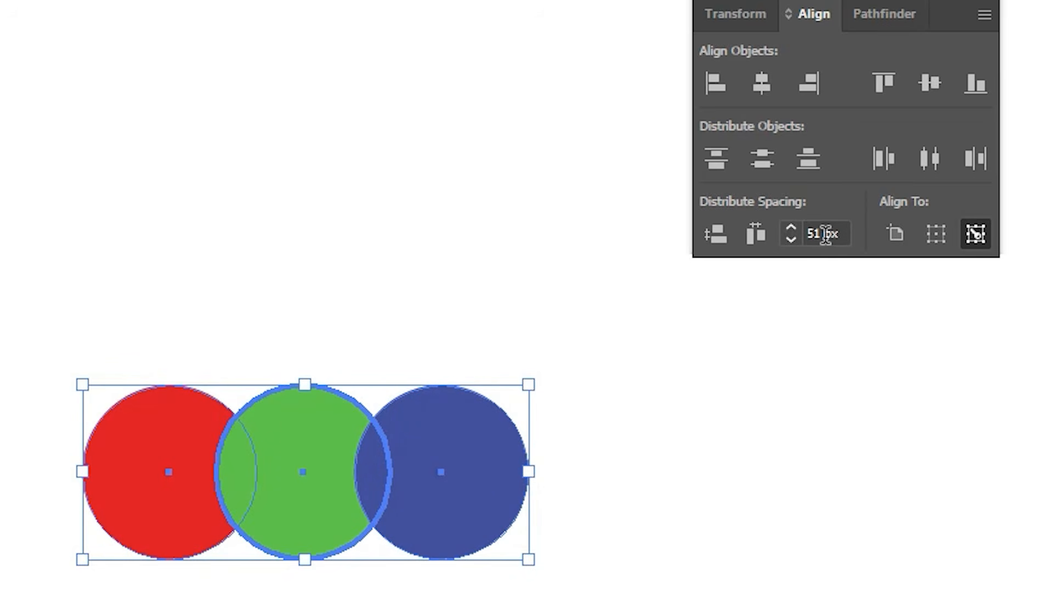
click(755, 239)
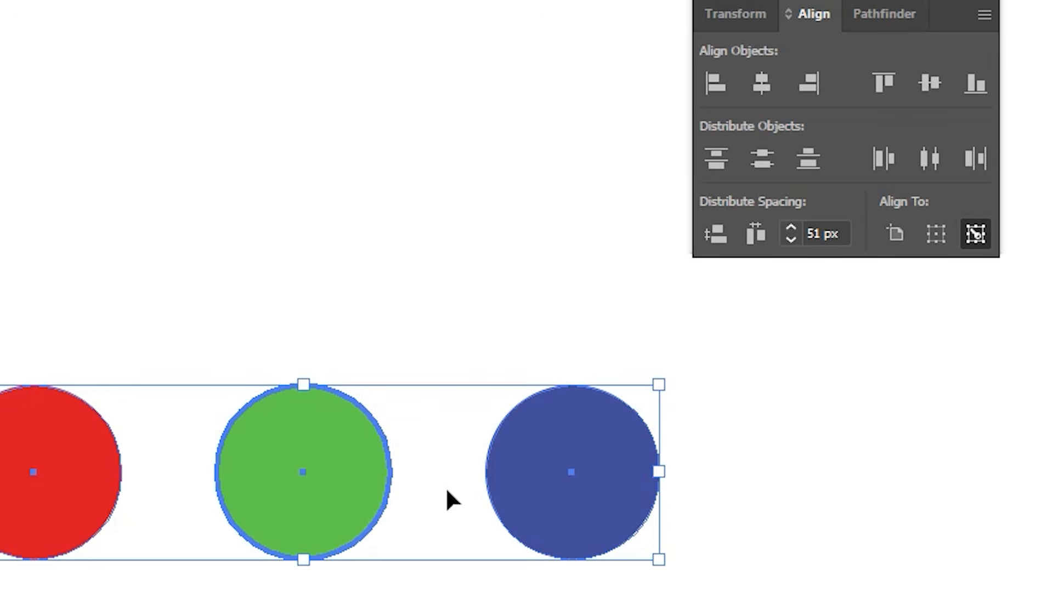
click(451, 285)
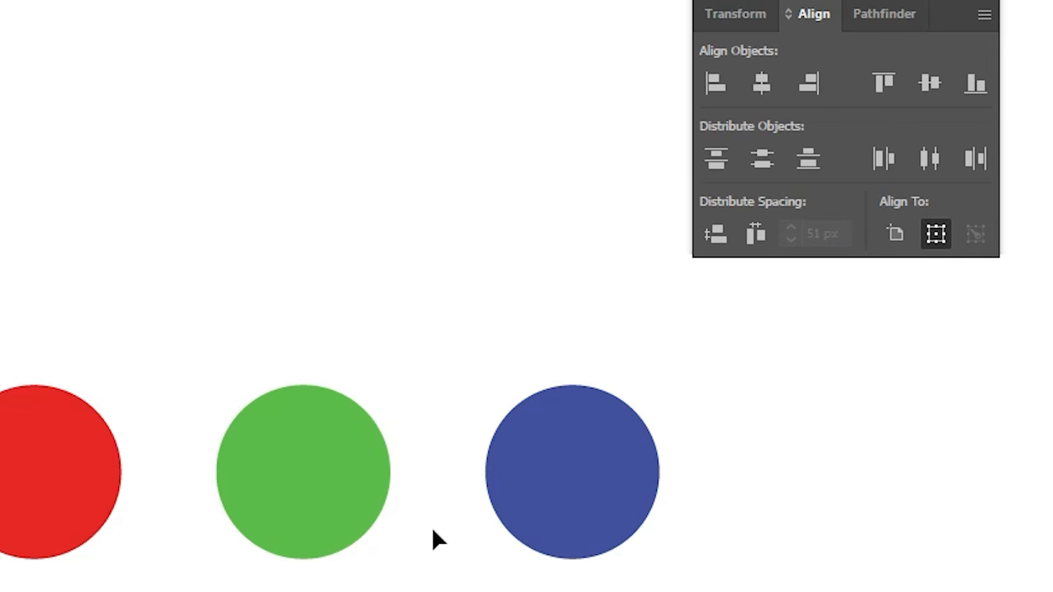
Step: Try placing the blue and red circles at the artboard's right and left edges with green centred between them, and undo the moves
scroll(379, 488, down, 1)
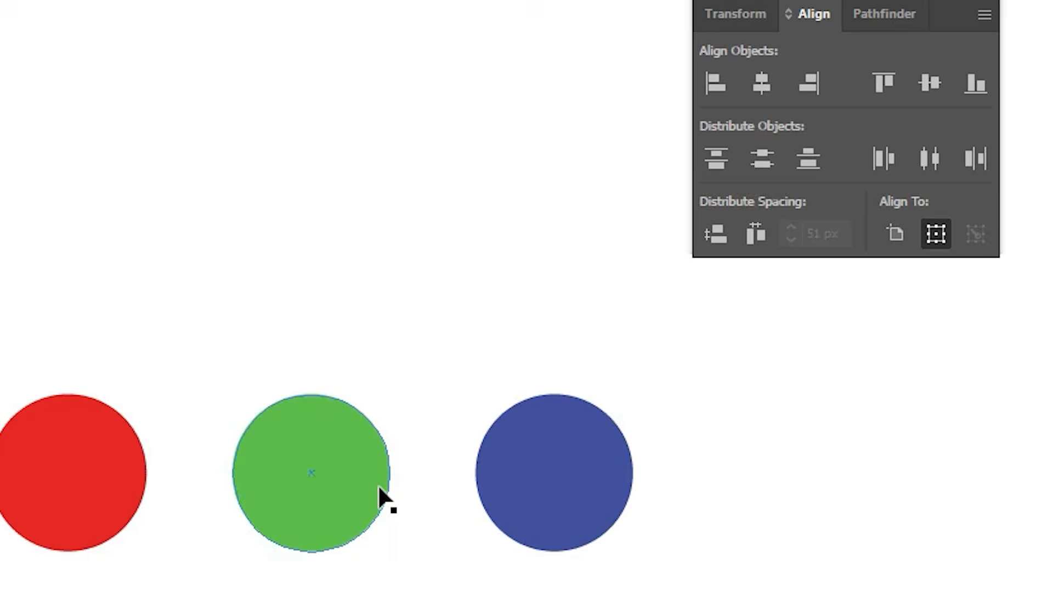
drag(518, 488, 939, 462)
drag(9, 491, 0, 491)
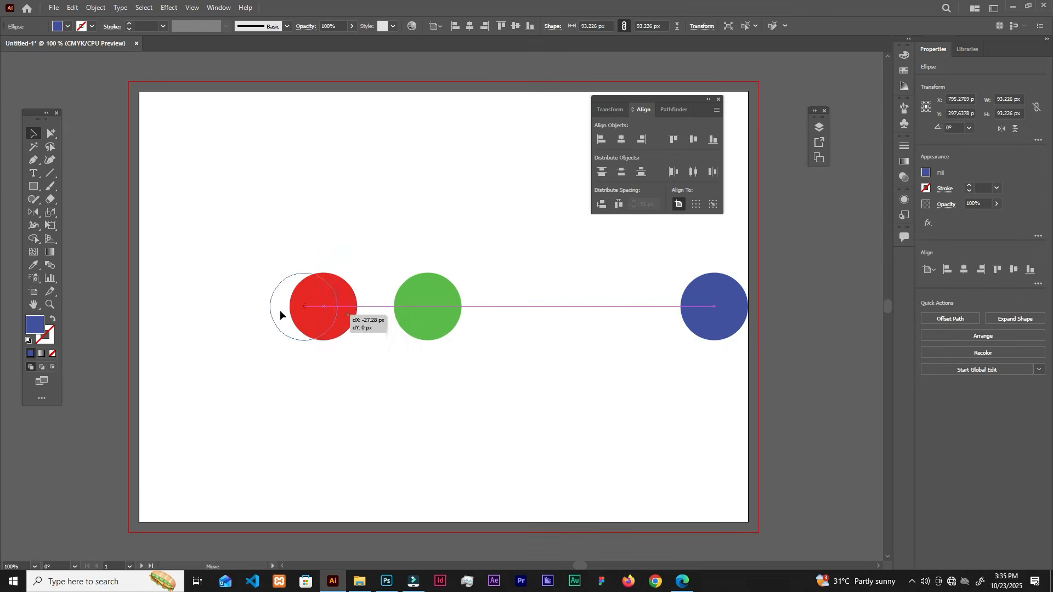
drag(279, 310, 196, 322)
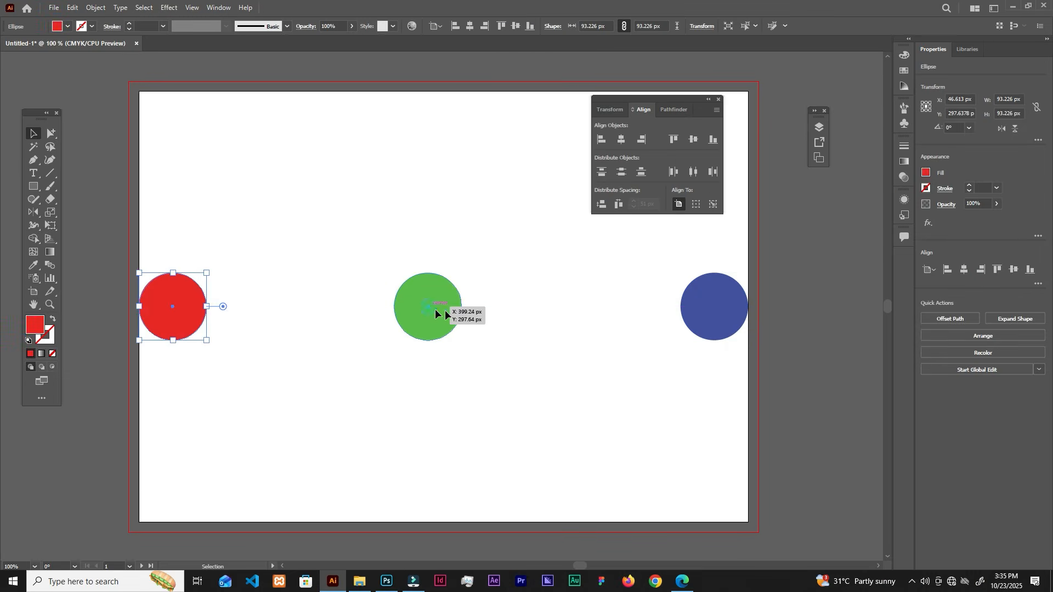
mouse_move(435, 308)
mouse_down()
mouse_move(461, 277)
mouse_move(442, 307)
mouse_up()
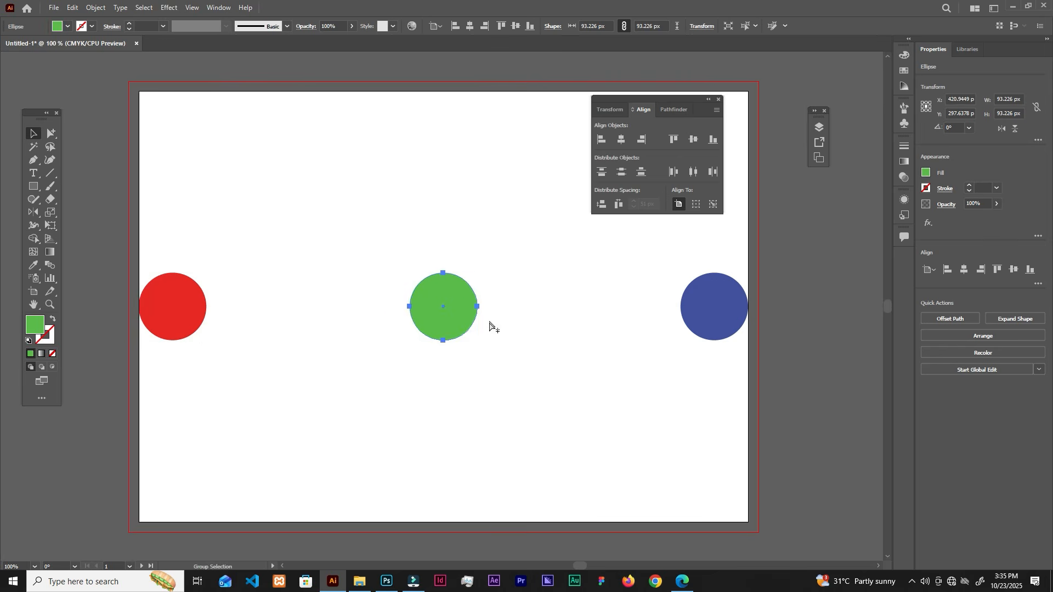
key(ctrl+z)
key(ctrl+z)
key(ctrl+z)
click(540, 240)
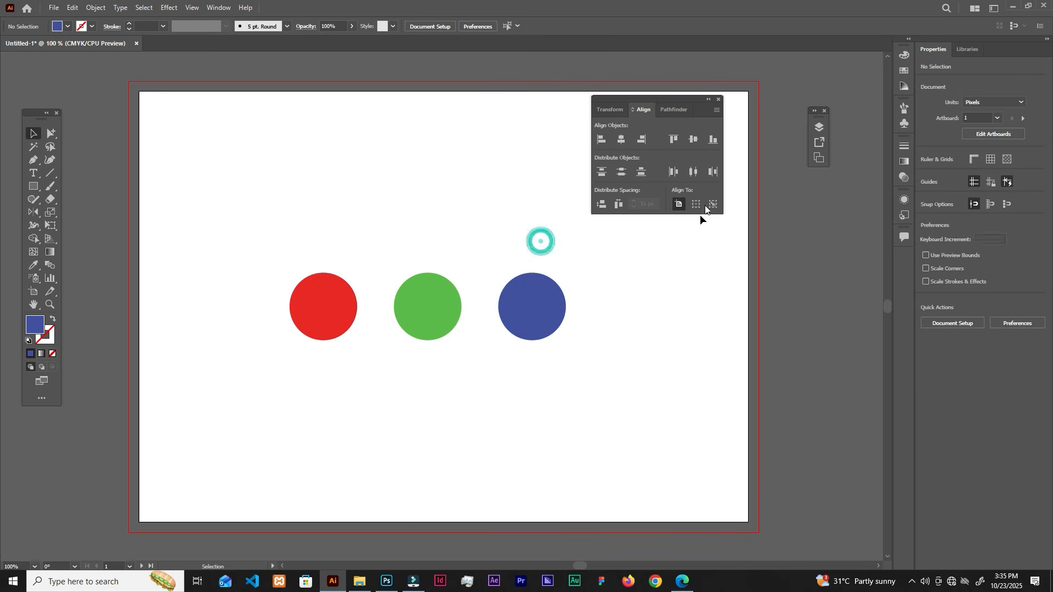
Step: Distribute the three circles with equal horizontal spacing across the full artboard, aligning to the artboard
click(678, 205)
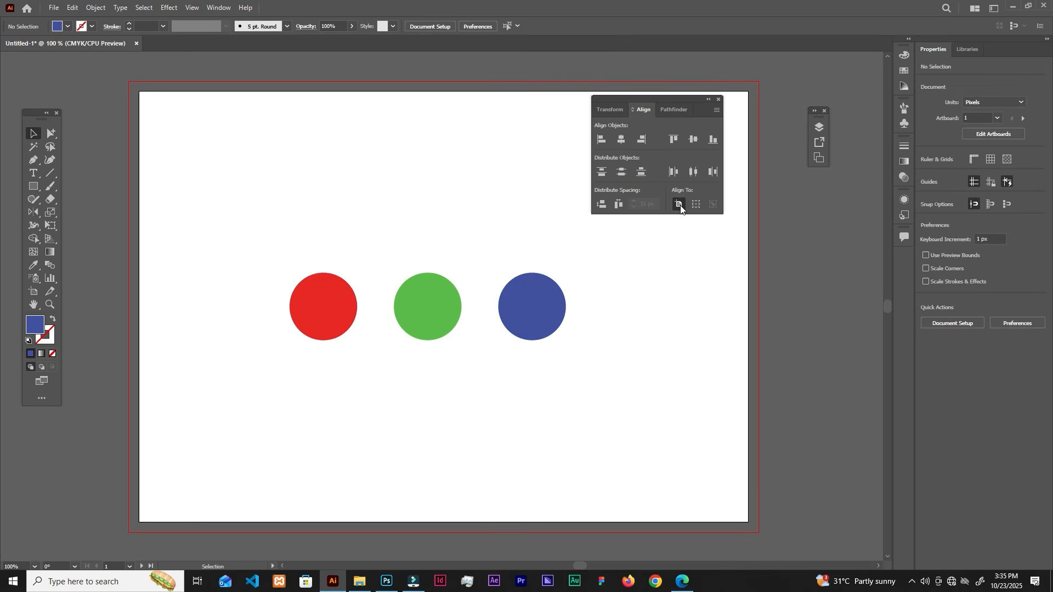
drag(548, 238, 231, 385)
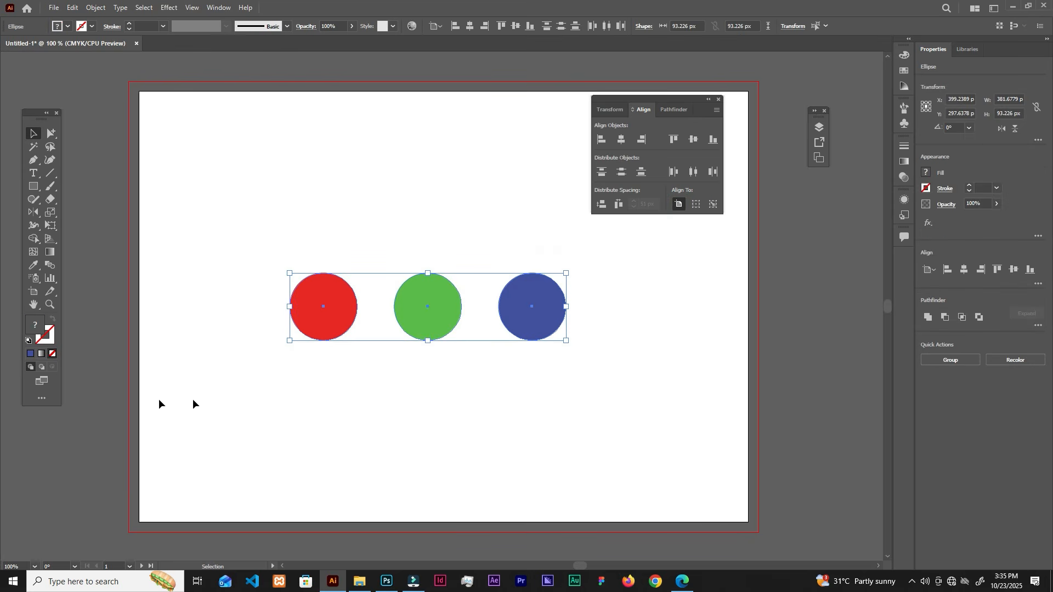
click(620, 205)
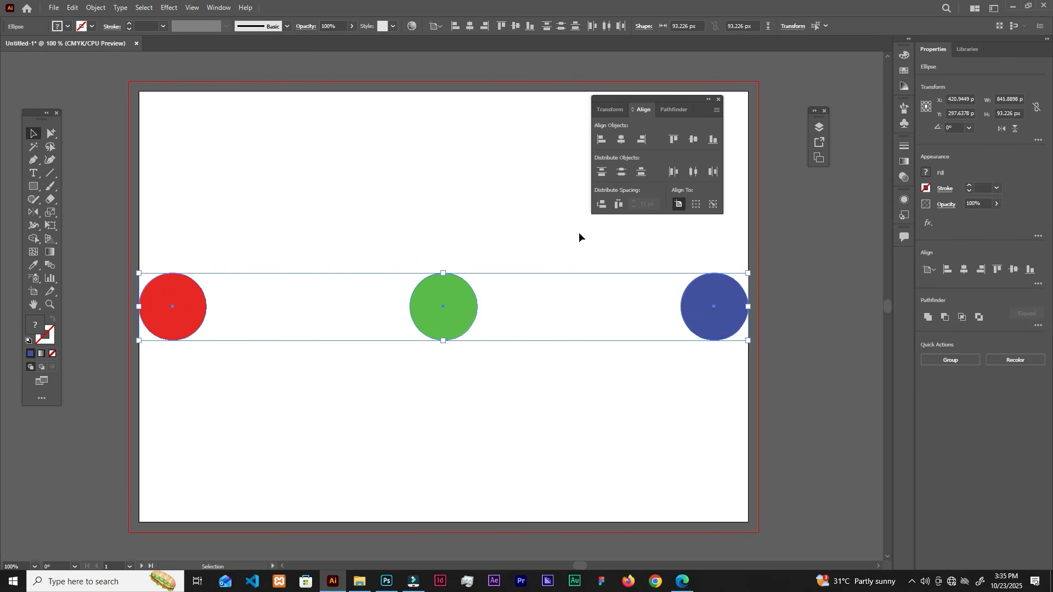
Step: Move the blue circle above the green one and the red circle below it to form a loose vertical column
click(608, 250)
drag(735, 318, 447, 418)
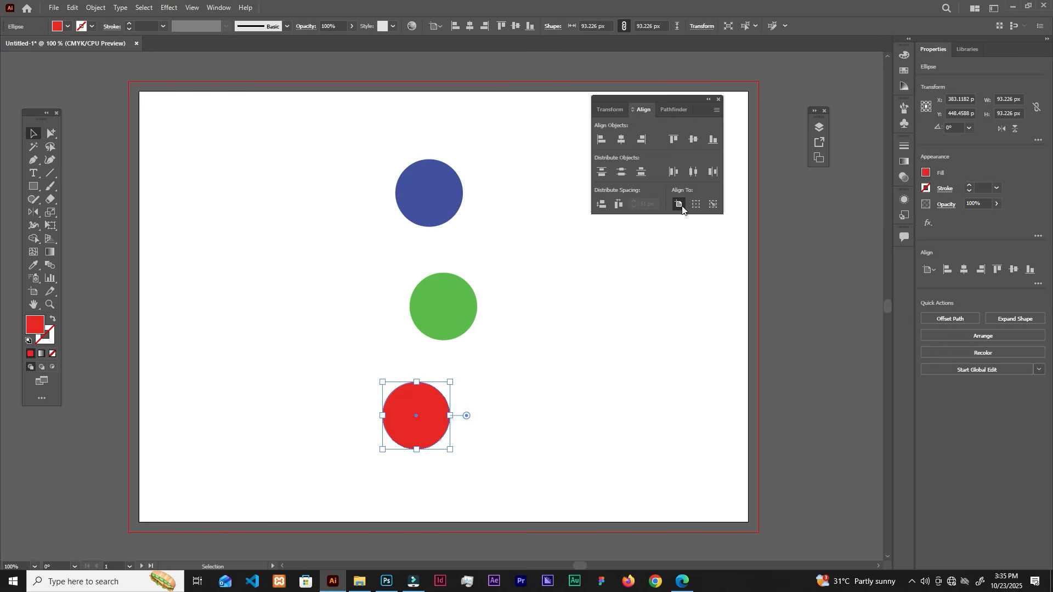